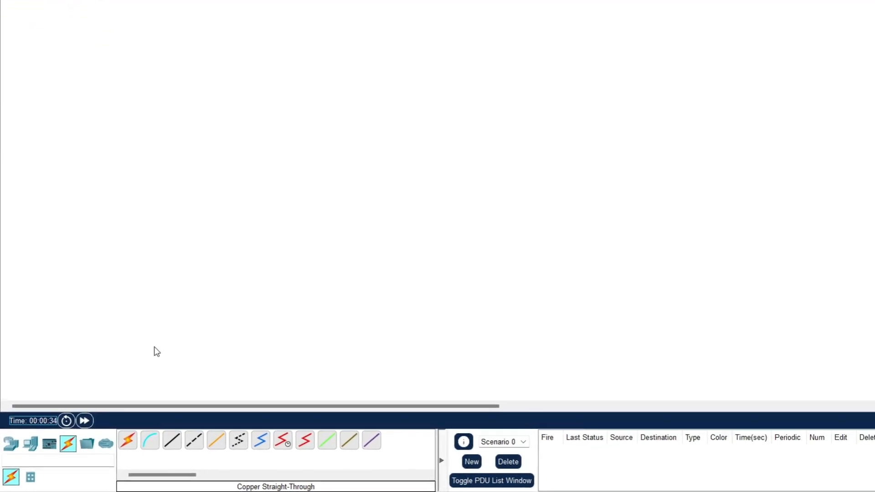
Step: Place three 4331 routers side by side in a row across the workspace
click(12, 452)
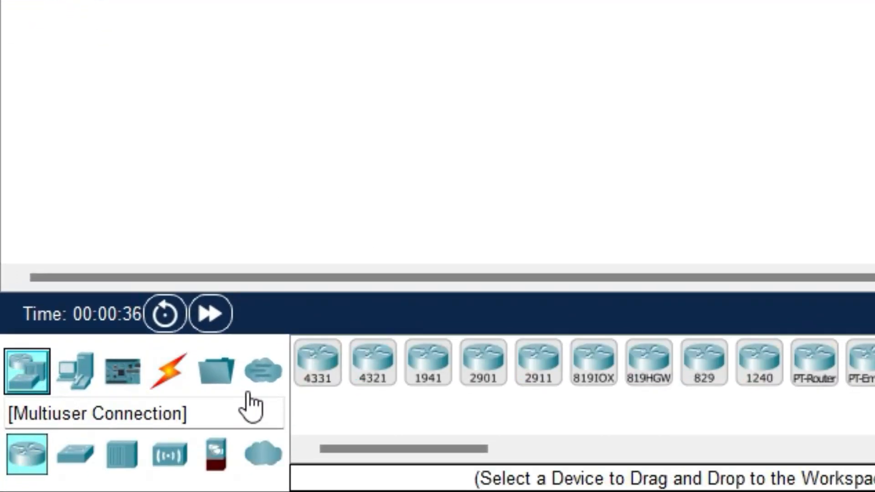
drag(322, 371, 152, 196)
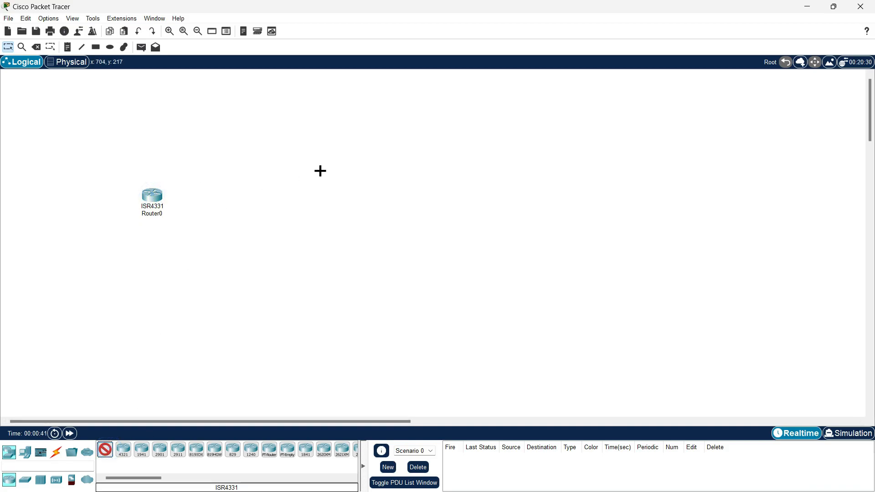
click(286, 196)
click(105, 449)
click(433, 197)
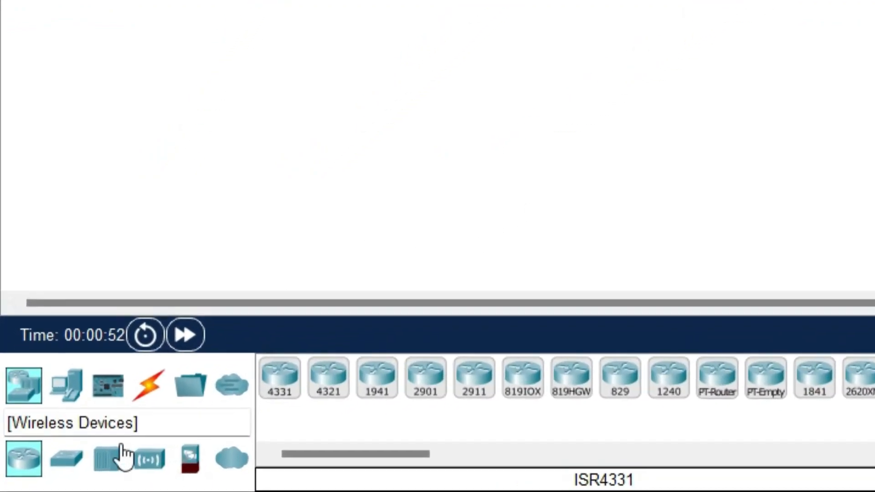
Step: Place three 2960 switches in a row, one roughly below each router
click(85, 448)
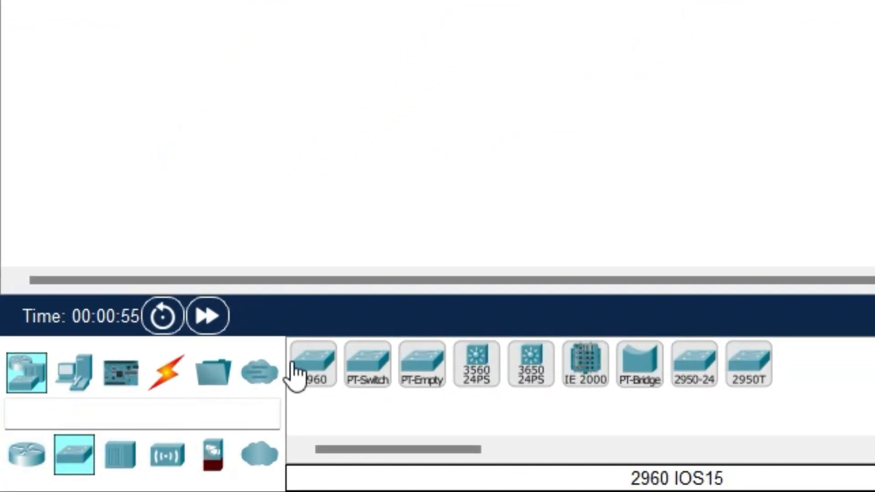
click(312, 365)
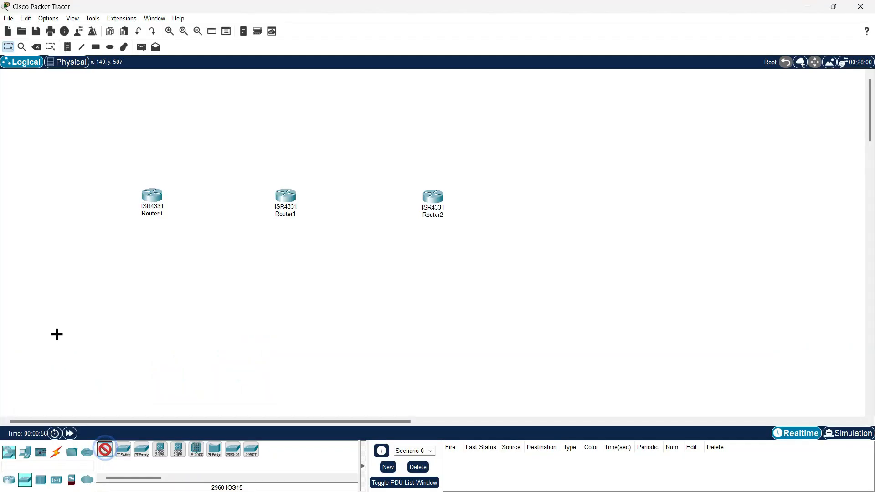
click(80, 320)
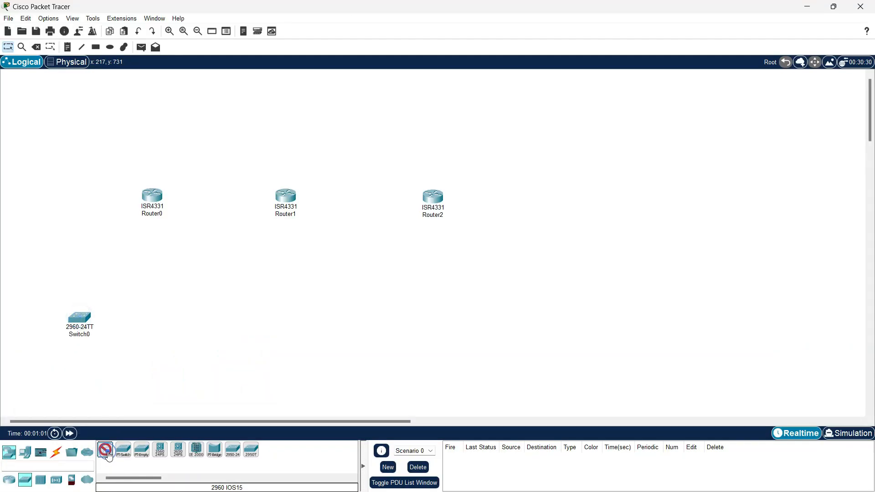
click(283, 321)
drag(84, 319, 144, 315)
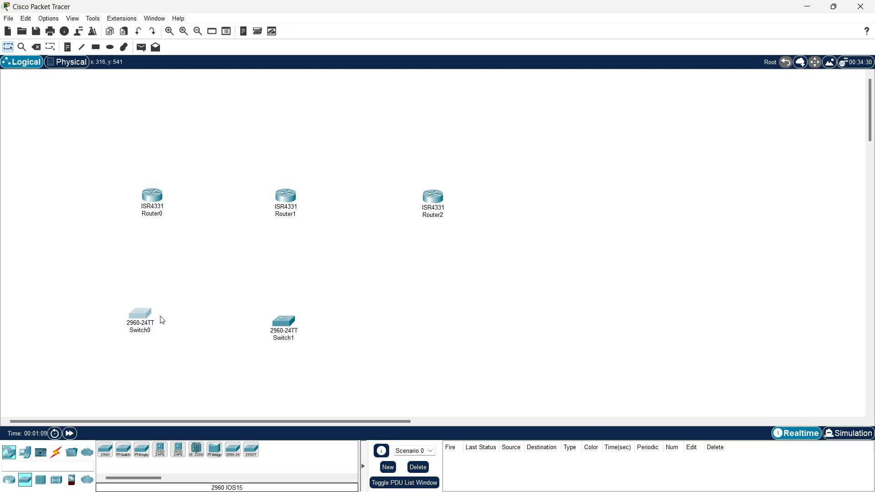
click(105, 450)
click(434, 326)
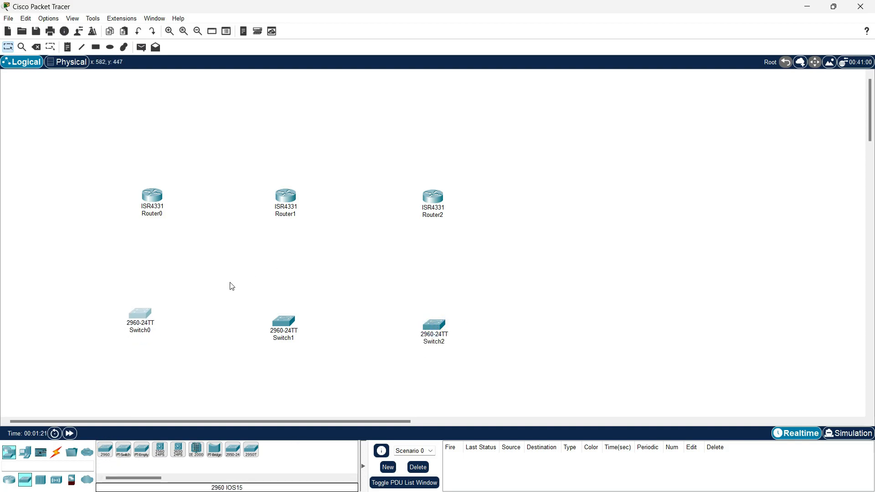
Step: Add four PCs in a row below the switches, with the middle two close together
scroll(237, 285, down, 3)
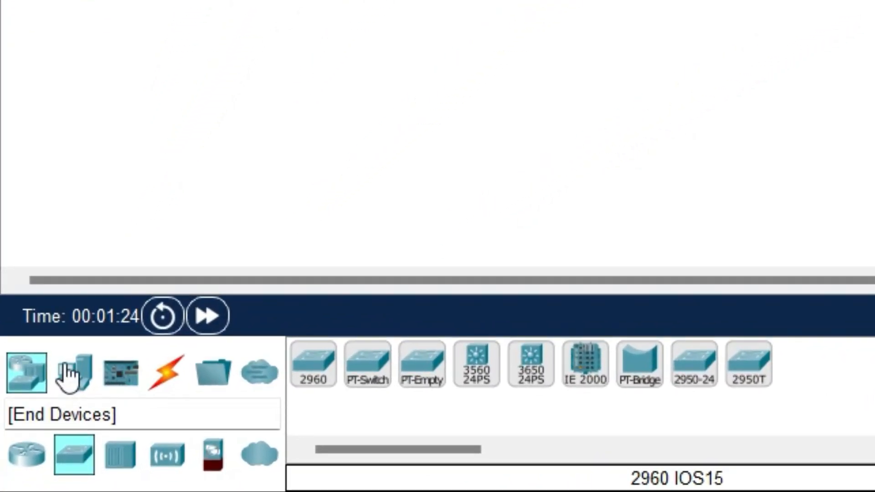
click(37, 428)
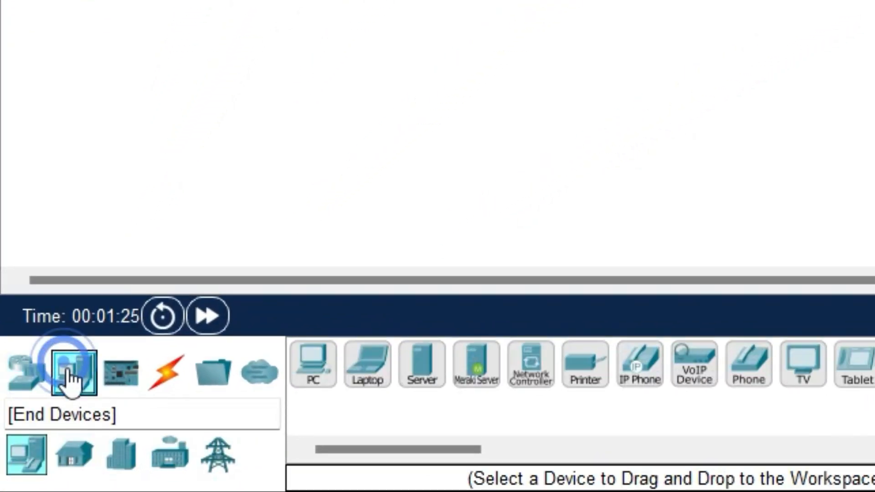
click(325, 384)
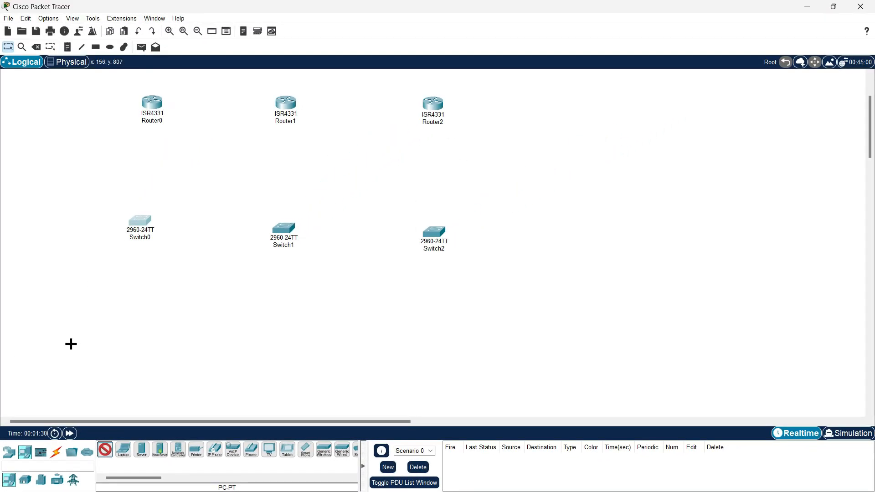
click(71, 344)
click(194, 349)
click(223, 353)
click(342, 350)
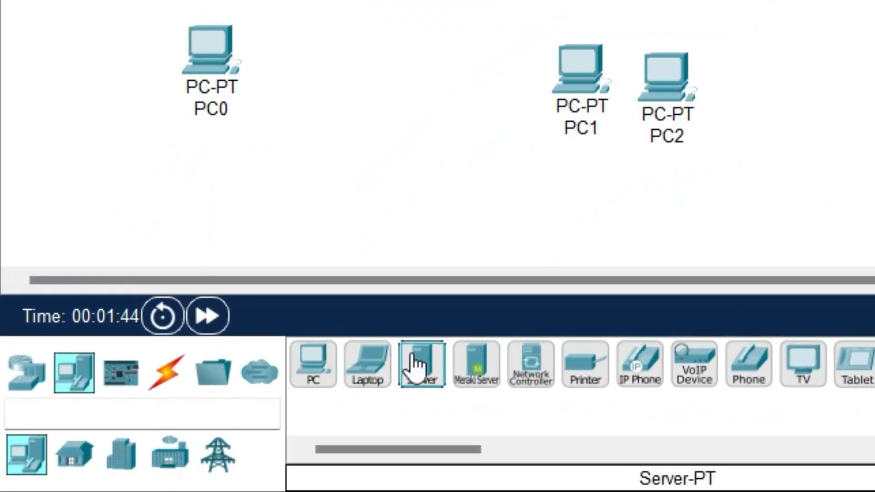
Step: Add two generic servers, one in line with the PC row and one beside Router2
click(322, 394)
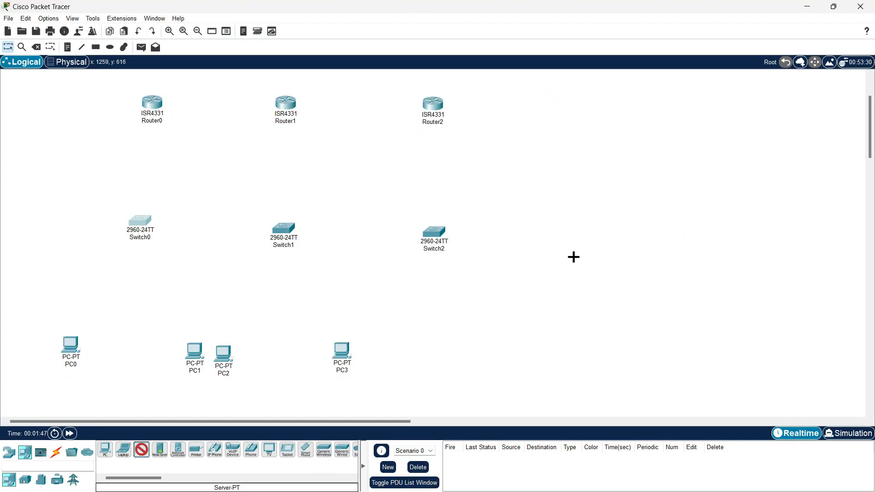
click(573, 359)
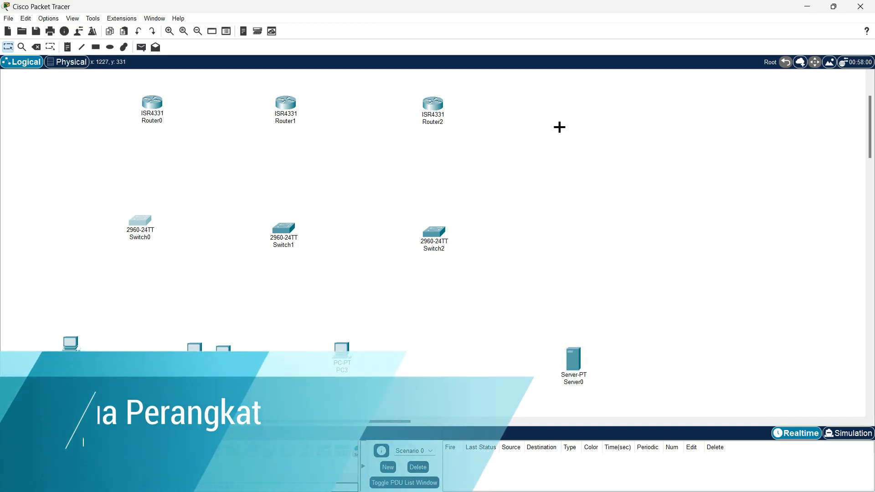
click(561, 104)
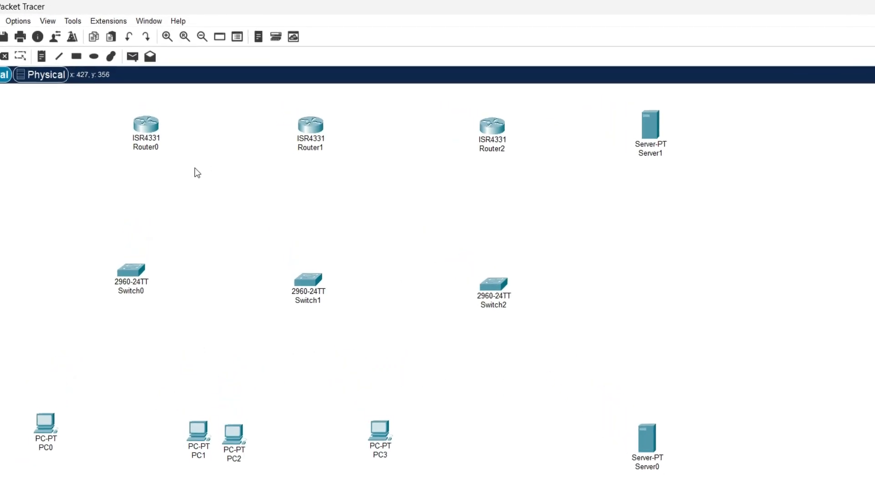
Step: Rename Router0 as Distribution
click(162, 146)
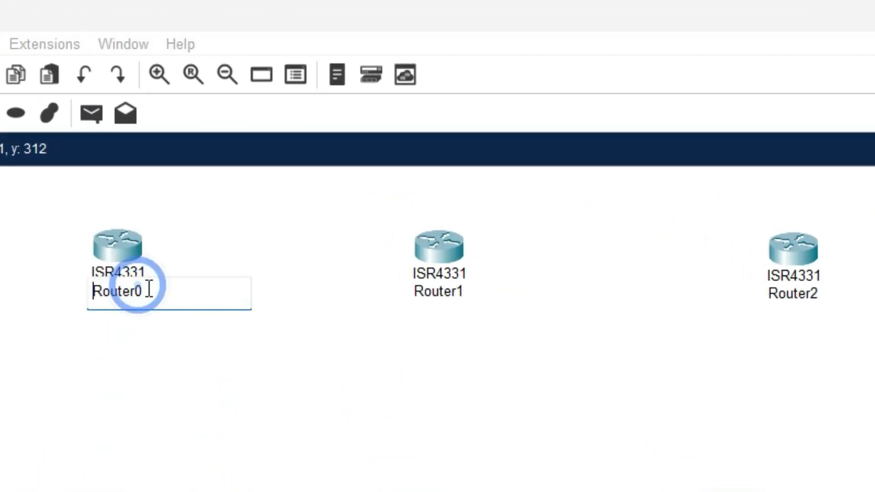
key(BackSpace)
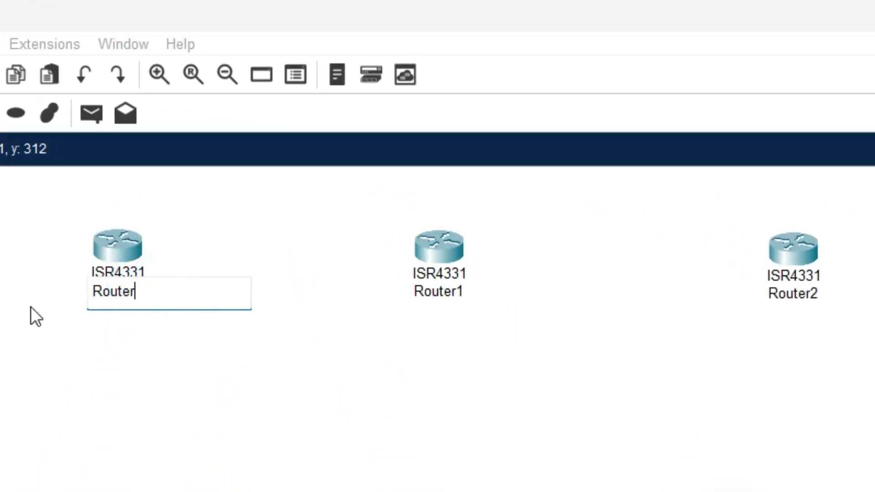
key(BackSpace)
key(BackSpace)
key(BackSpace)
key(BackSpace)
key(BackSpace)
key(BackSpace)
text(Distribution)
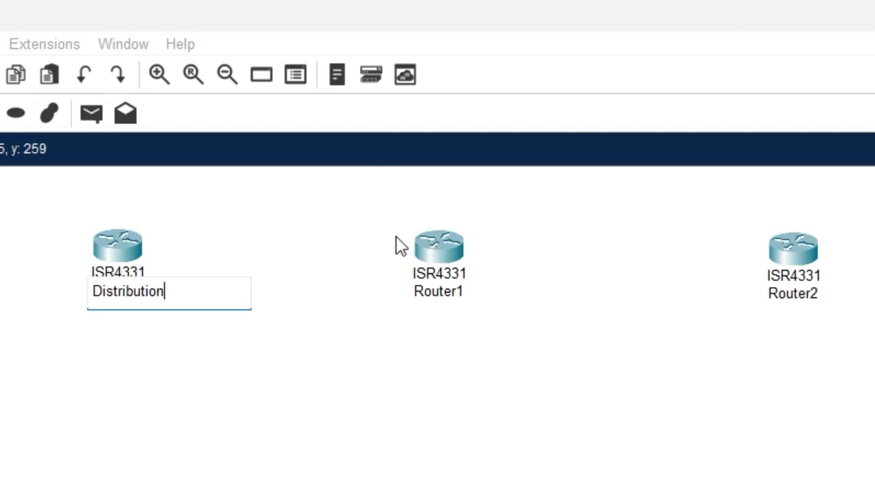
Step: Rename Router1 as Core and Router2 as ISP
click(439, 294)
click(471, 300)
double_click(448, 297)
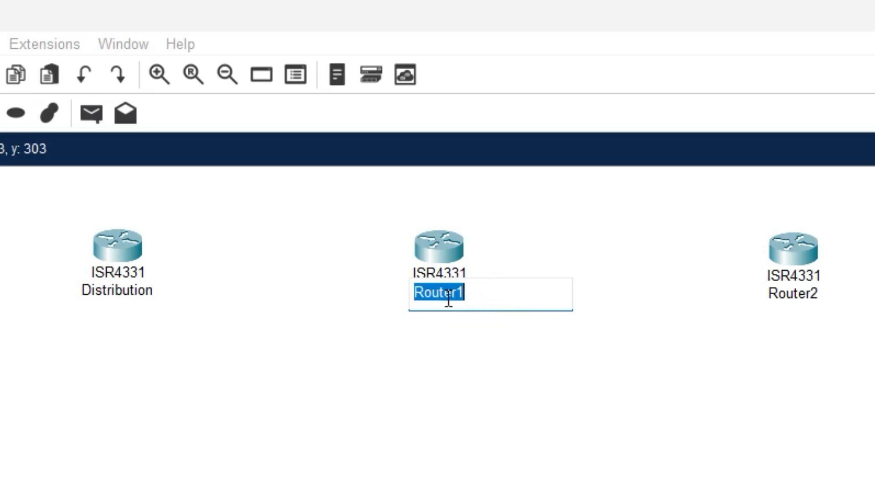
text(Co)
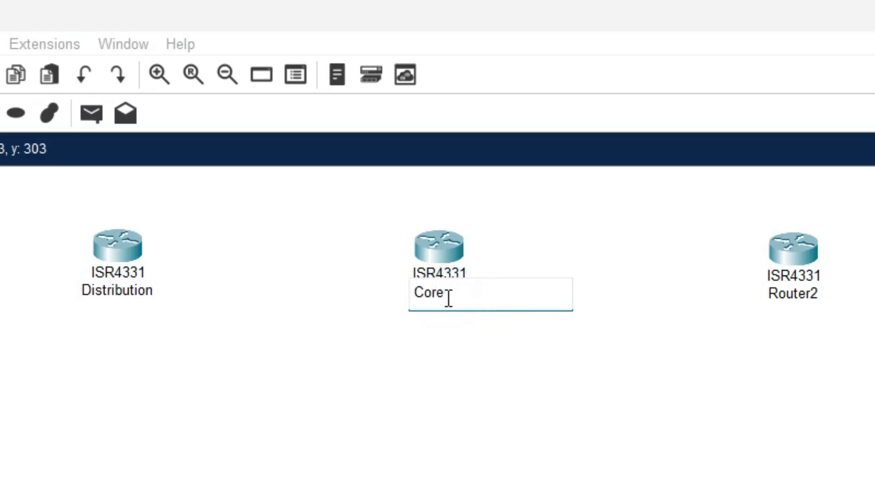
text(re)
click(796, 296)
double_click(796, 294)
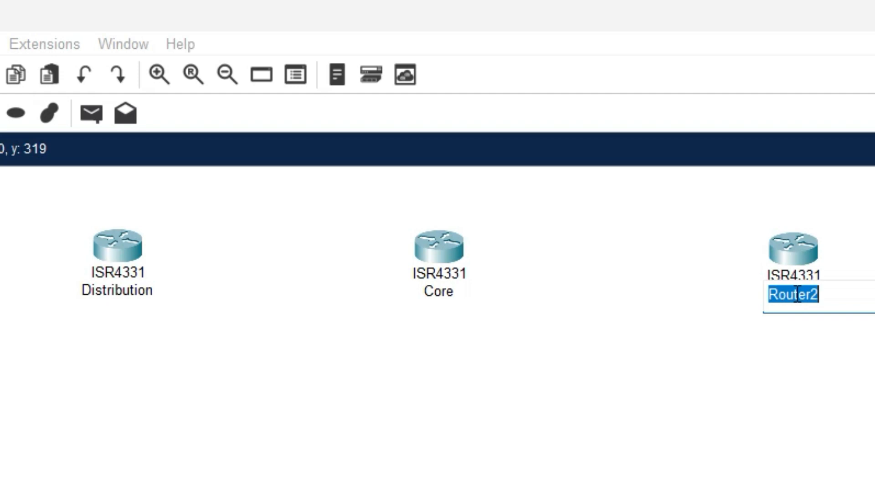
text(ISP)
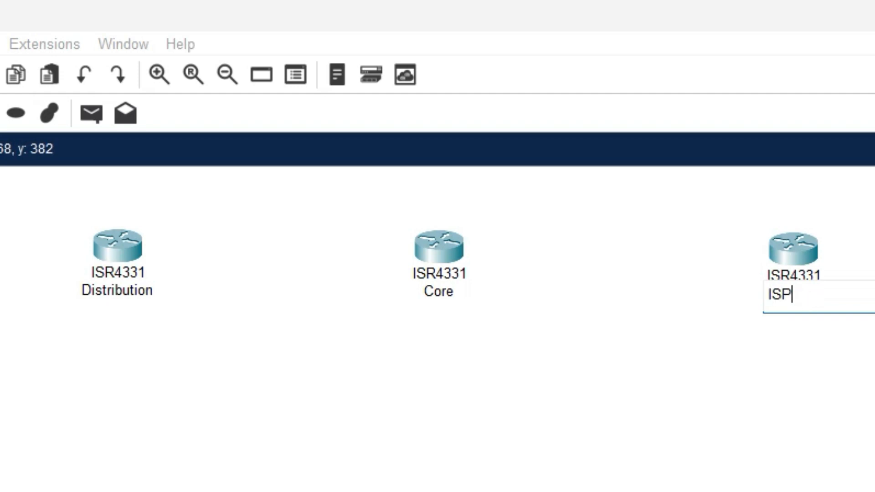
Step: Rename Switch0 as SW_Access 1 and Switch1 as SW_Access 2
click(83, 404)
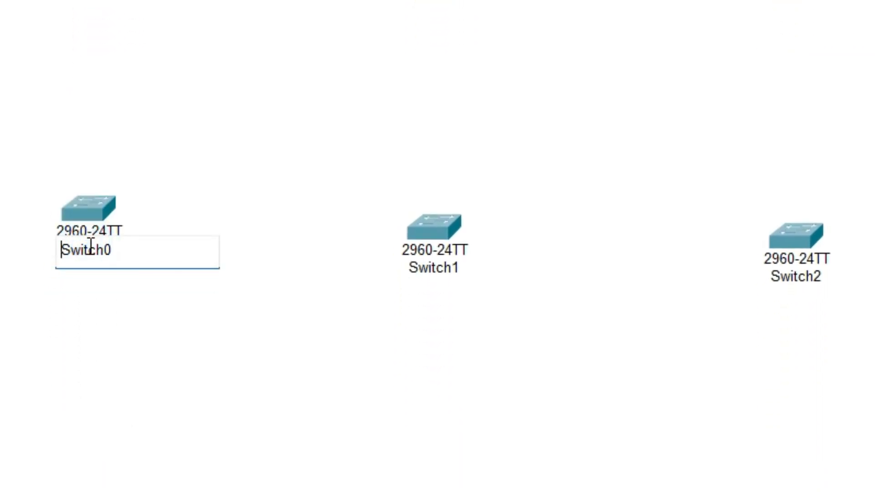
double_click(92, 248)
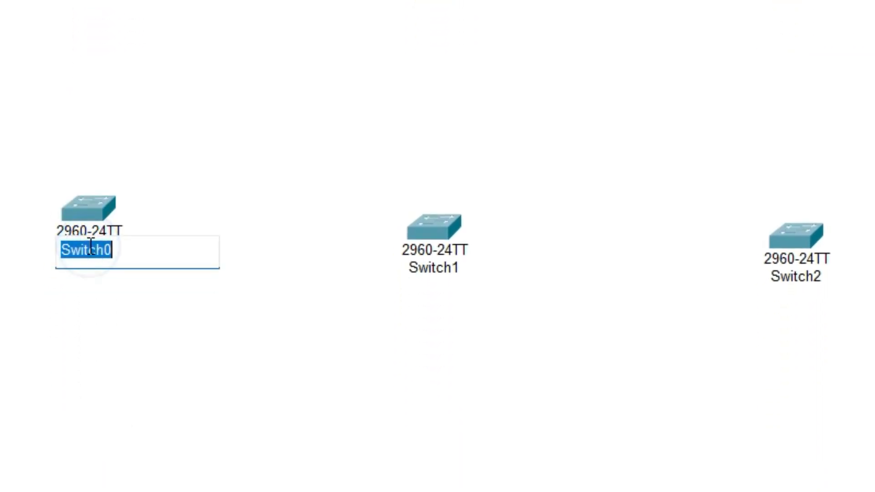
text(SW_Access 1)
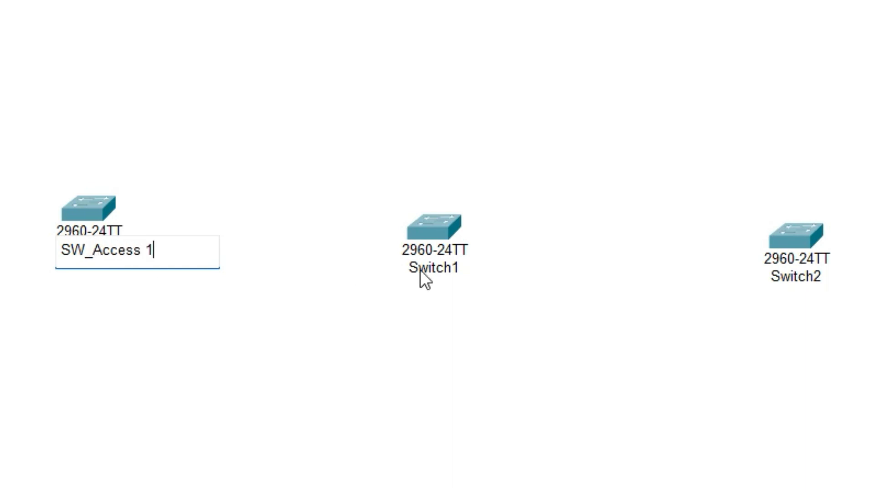
click(435, 267)
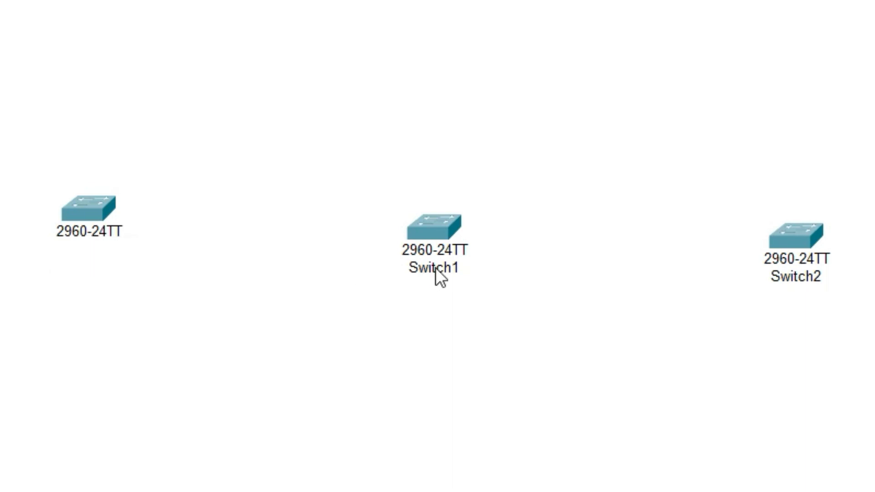
double_click(436, 268)
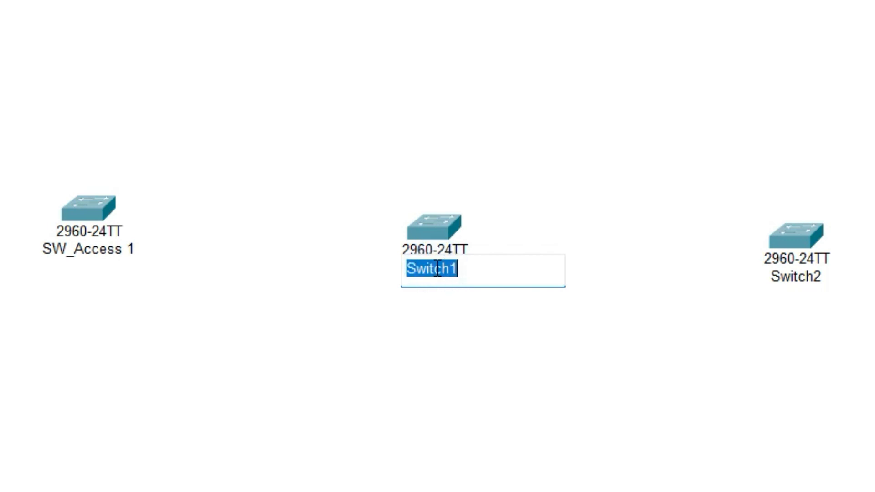
text(SW_Access 2)
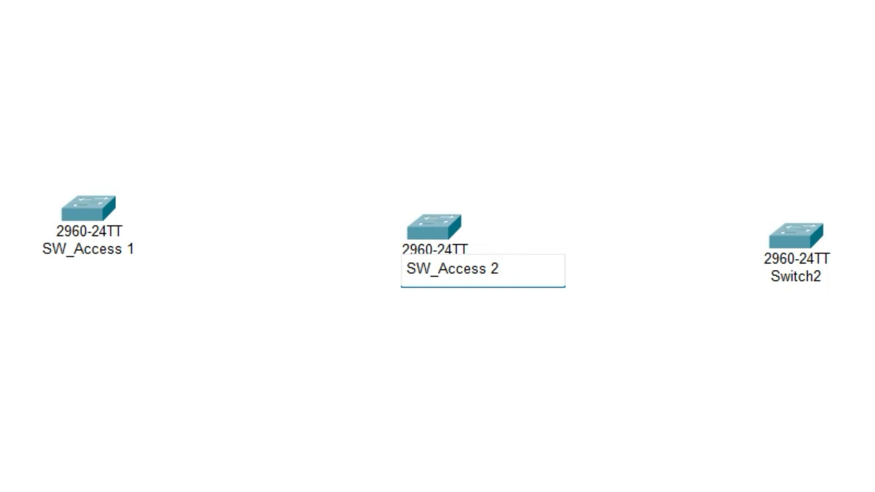
Step: Rename PC0 as Admin1 and PC1 as Guest1
click(20, 356)
click(19, 355)
double_click(75, 365)
text(Admin1)
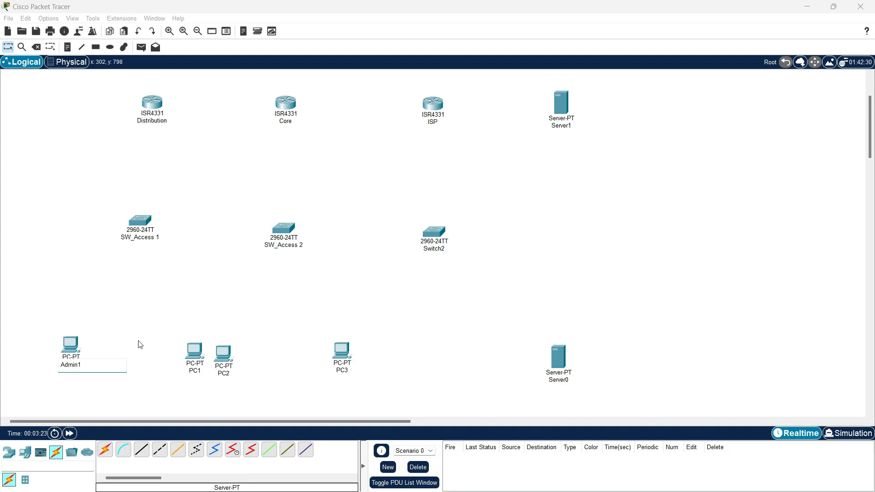
click(195, 371)
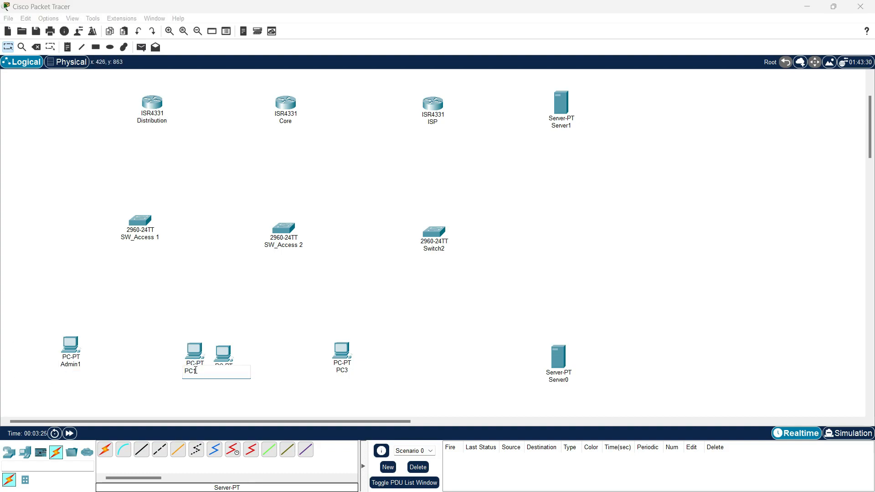
text(Guest1)
Step: Rename PC2 as Admin2 and PC3 as Guest2
click(248, 360)
click(225, 372)
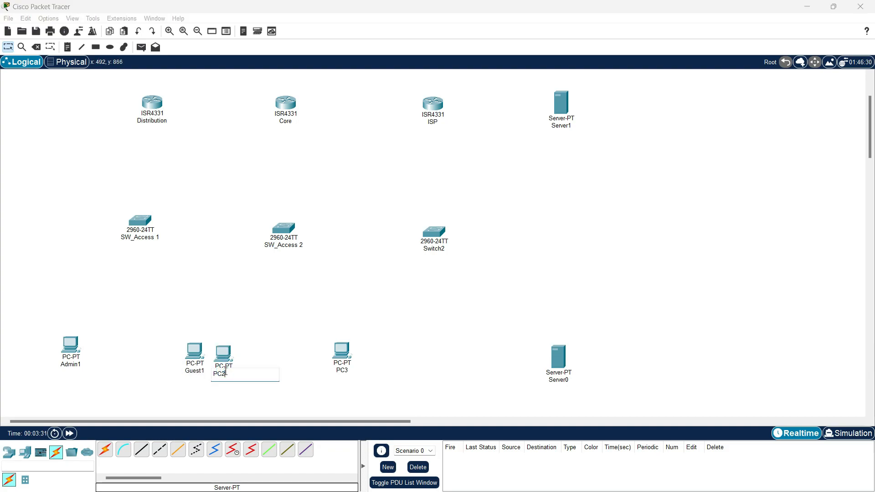
text(Admin2)
click(342, 351)
click(342, 369)
text(Guest2)
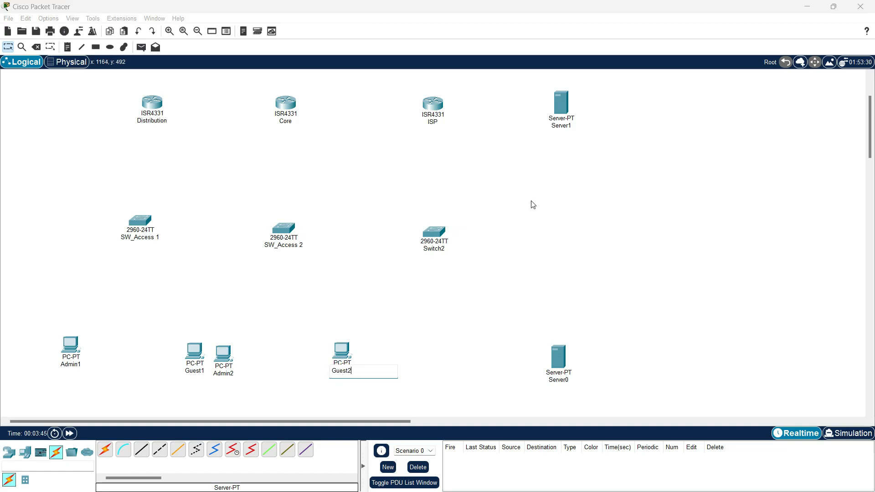
Step: Rename Server1 as DNS Server and Server0 as Web Server
click(532, 205)
click(561, 125)
text(DNS)
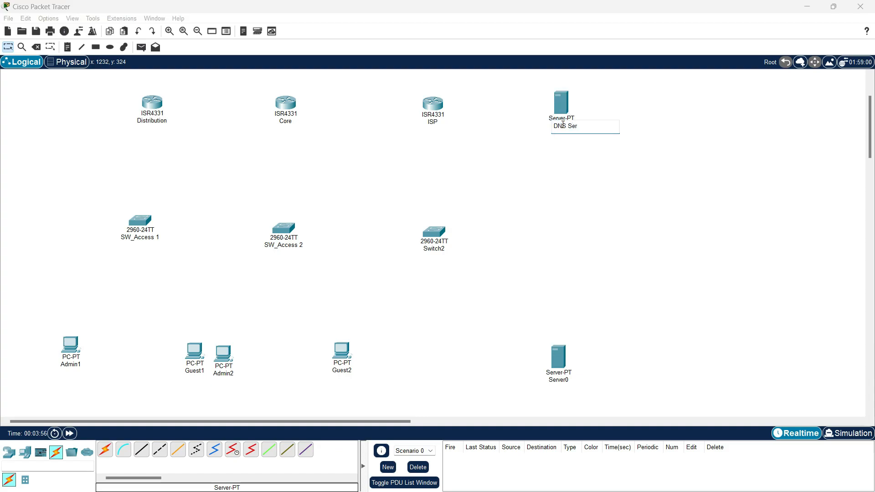
click(559, 380)
text(Web Server)
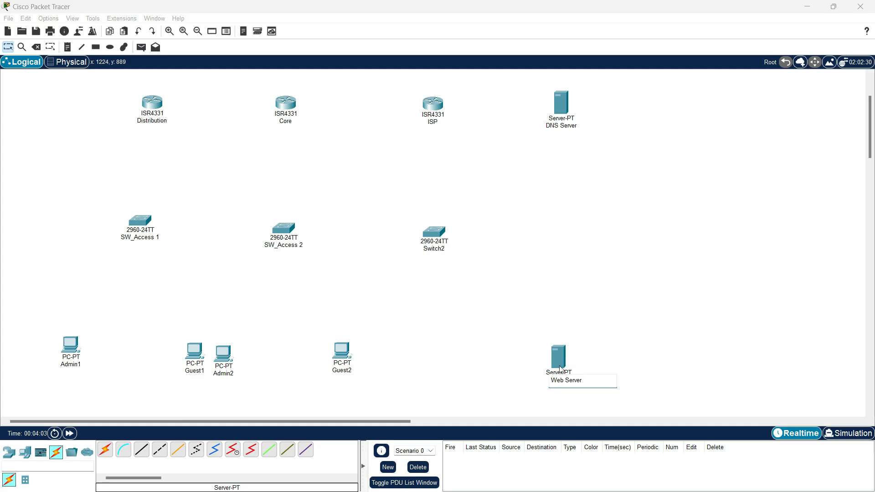
click(339, 310)
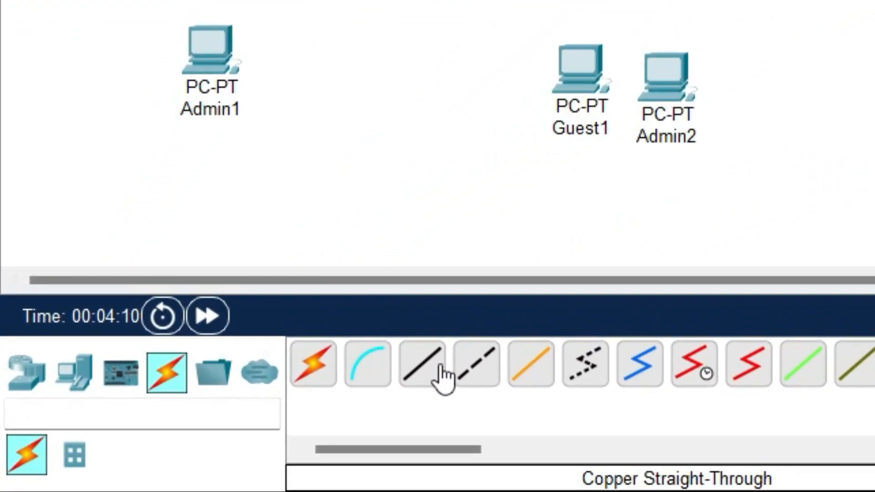
Step: Connect the Distribution router's GigabitEthernet0/0/0 to SW_Access 1's GigabitEthernet0/1 with a copper straight-through cable
click(421, 365)
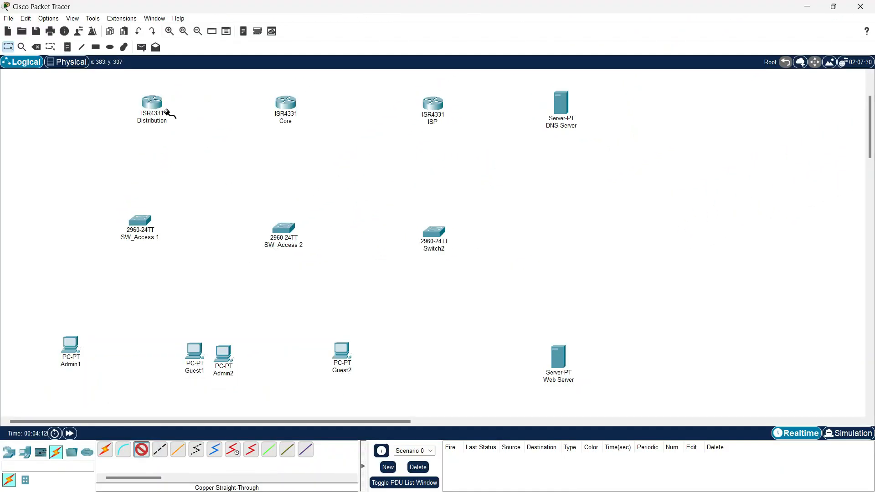
click(156, 104)
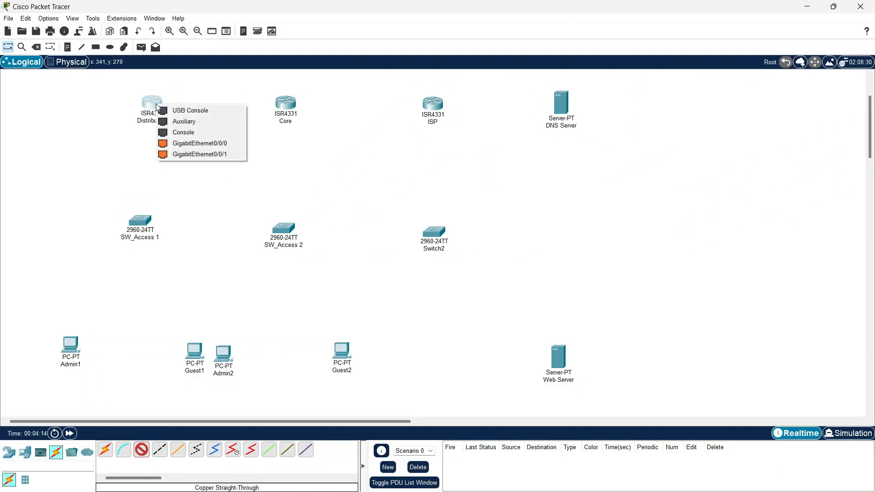
click(188, 143)
click(140, 221)
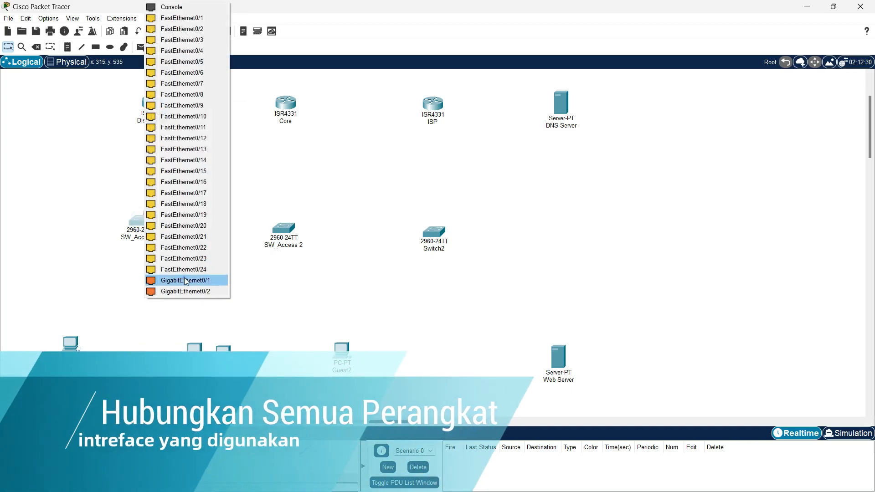
click(186, 280)
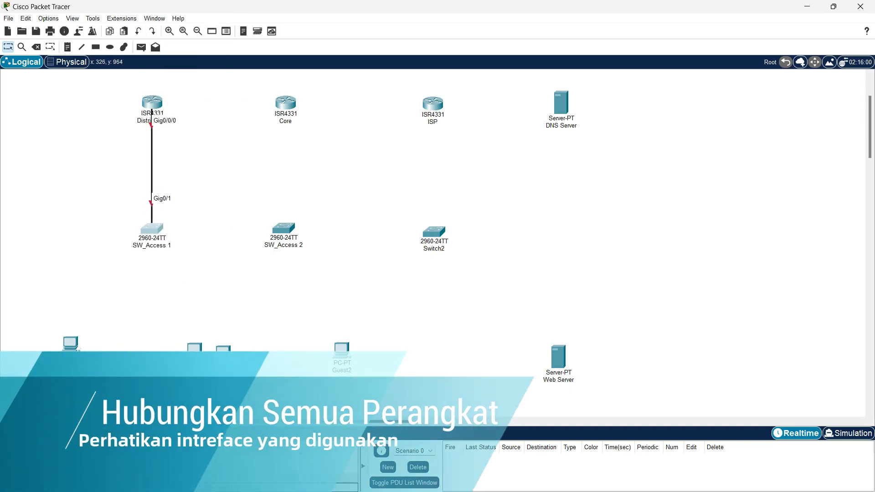
Step: Connect the Distribution router's GigabitEthernet0/0/1 to the Core router's GigabitEthernet0/0/1 with a copper straight-through cable
click(156, 104)
click(201, 144)
click(289, 104)
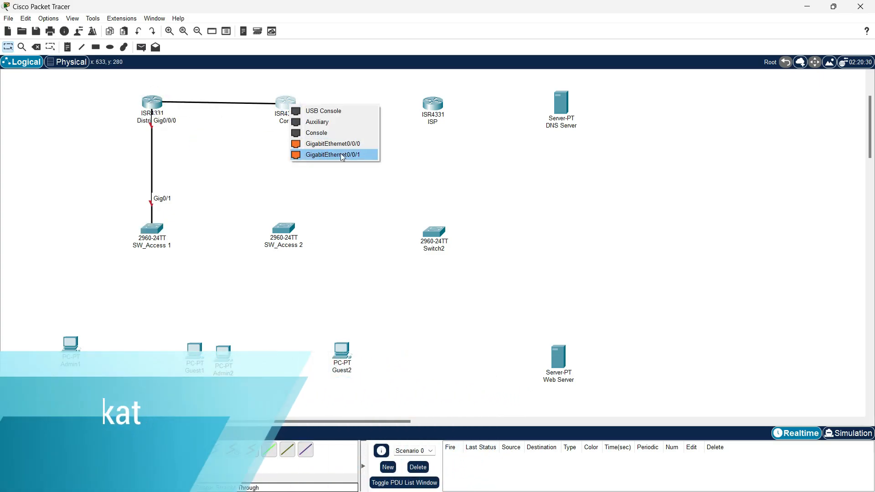
click(341, 156)
Step: Connect the Core router's GigabitEthernet0/0/0 to the ISP router's GigabitEthernet0/0/0 with a copper straight-through cable
click(141, 450)
click(286, 103)
click(336, 144)
click(436, 104)
click(479, 142)
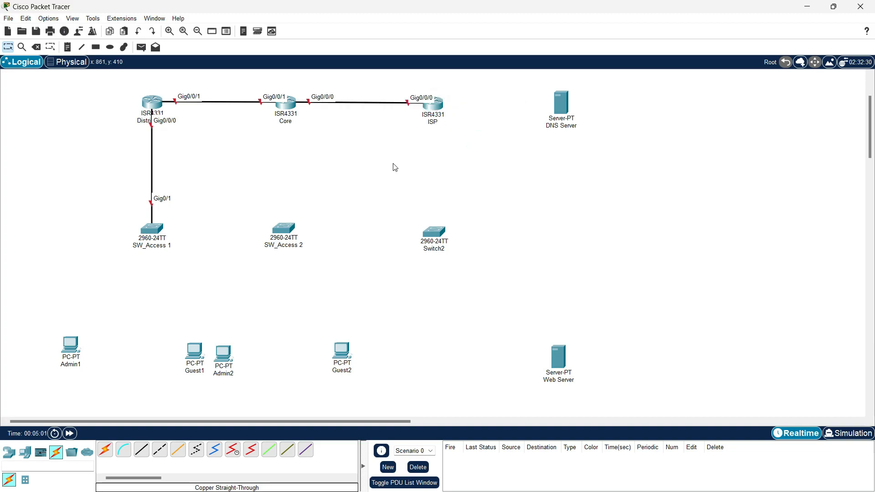
Step: Connect SW_Access 1's FastEthernet0/10 to Admin1's FastEthernet0 with a copper straight-through cable
click(143, 449)
click(153, 226)
click(195, 116)
click(71, 346)
click(117, 383)
Step: Connect SW_Access 1's FastEthernet0/20 to Guest1's FastEthernet0 with a copper straight-through cable
click(142, 450)
click(152, 226)
click(214, 227)
click(200, 348)
click(228, 386)
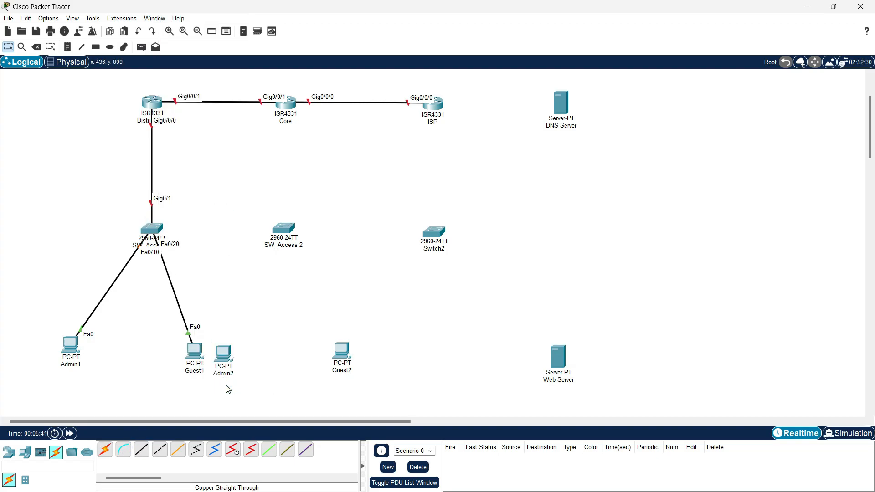
Step: Move Guest1 and Admin2 up to line up with Admin1, and cable SW_Access 2's FastEthernet0/10 to Admin2's FastEthernet0 with copper straight-through
drag(225, 353, 194, 341)
drag(226, 345, 223, 338)
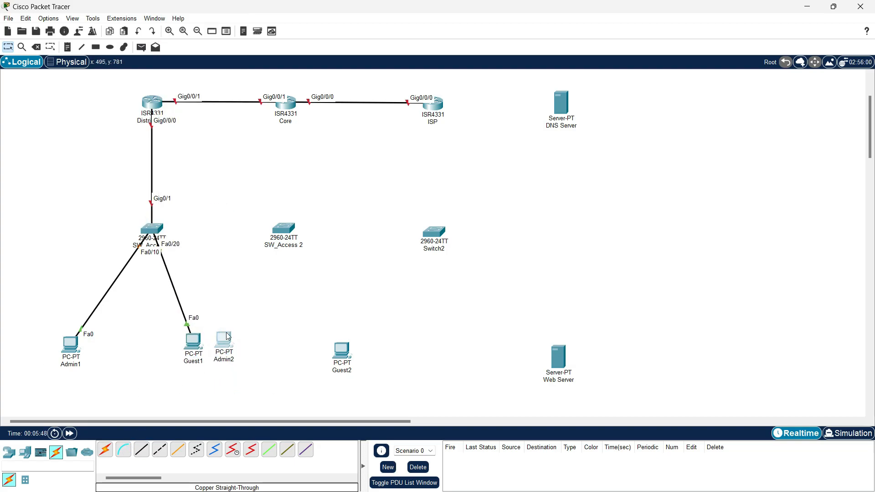
click(147, 452)
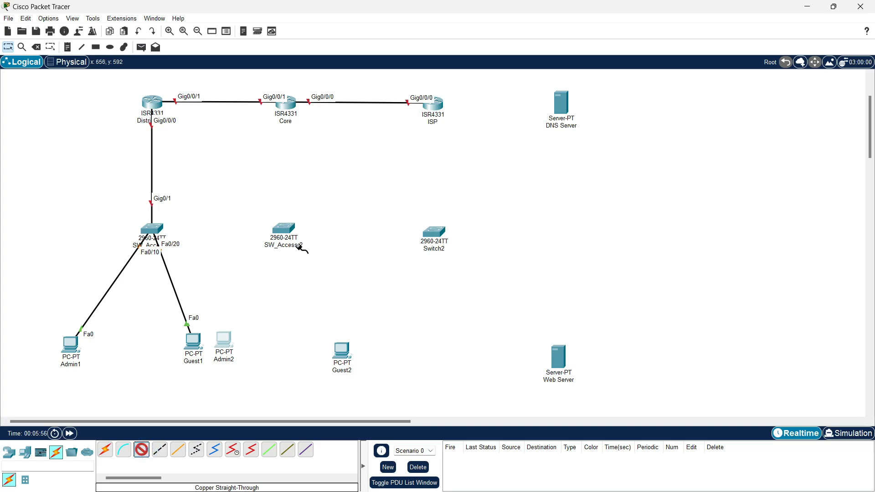
click(283, 229)
click(314, 115)
click(227, 338)
click(273, 376)
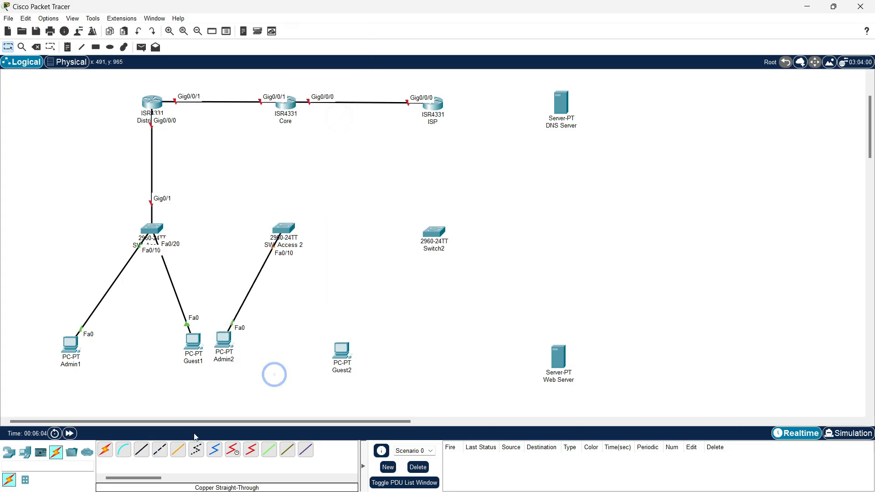
Step: Cable SW_Access 2's FastEthernet0/20 to Guest2's FastEthernet0 with copper straight-through, and move Guest2 up level with Admin2
click(287, 229)
click(328, 215)
click(342, 351)
click(371, 383)
drag(342, 348, 343, 337)
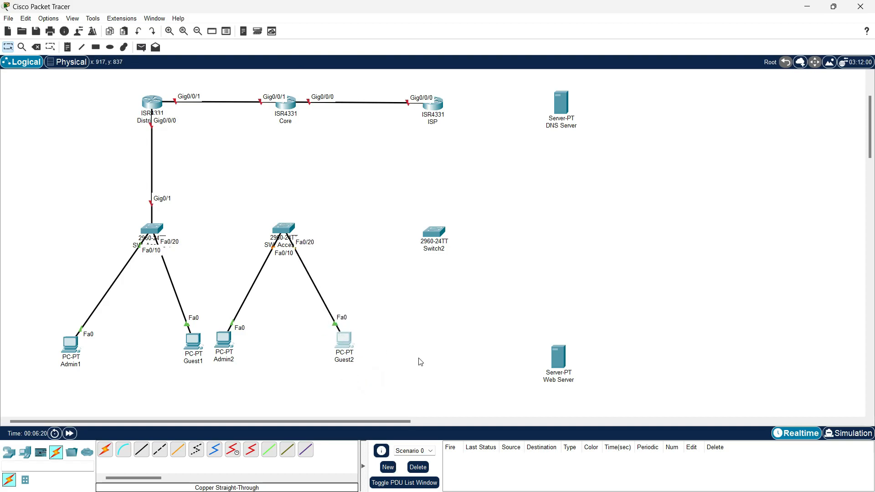
Step: Connect the ISP router's GigabitEthernet0/0/1 to Switch2's GigabitEthernet0/1 with a copper straight-through cable
click(135, 451)
click(435, 106)
click(460, 146)
click(434, 233)
click(474, 280)
Step: Connect Switch2's FastEthernet0/1 to the Web Server's FastEthernet0 with a copper straight-through cable
click(142, 450)
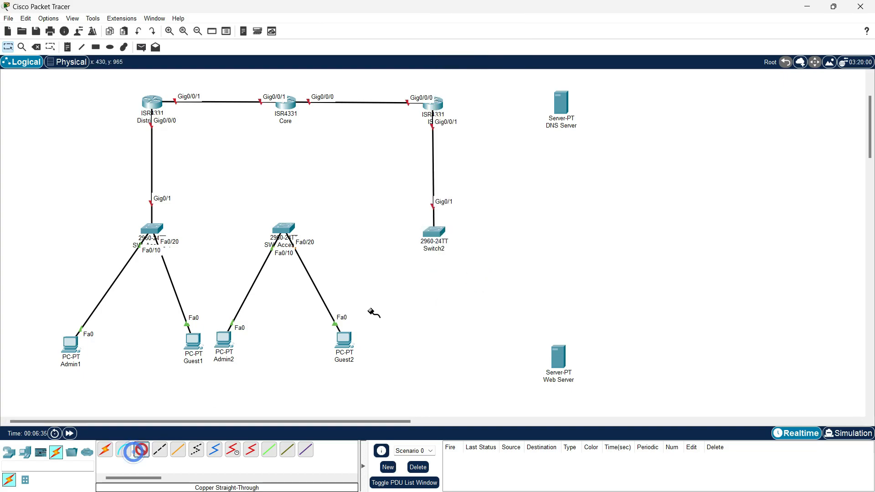
click(431, 234)
click(477, 18)
click(558, 356)
Step: Connect Switch2's FastEthernet0/2 to the DNS Server's FastEthernet0 with a copper straight-through cable
click(430, 233)
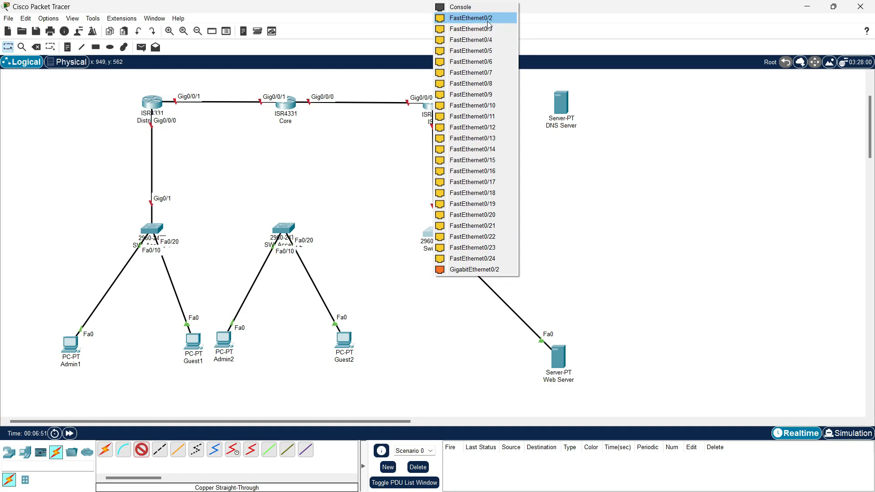
click(474, 18)
click(570, 107)
click(572, 110)
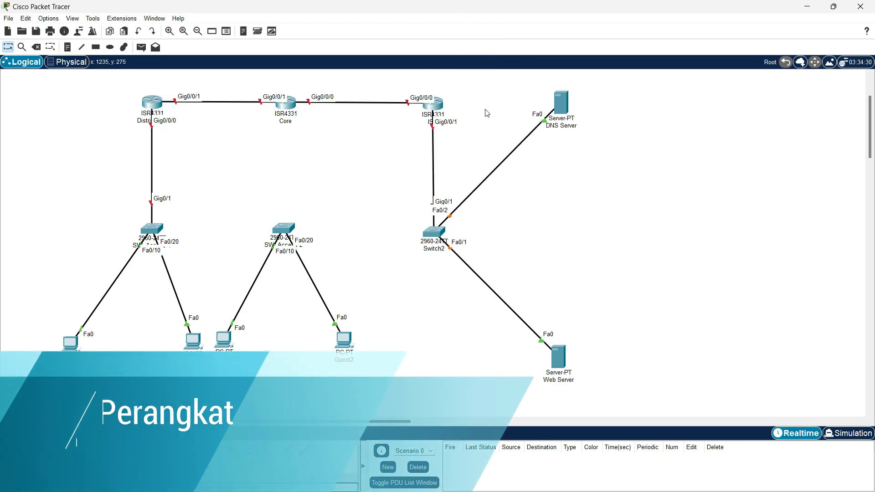
Step: Place the note 10.0.1.4/30 above the Distribution router and the note 10.0.1.8/30 above the Core router
click(68, 47)
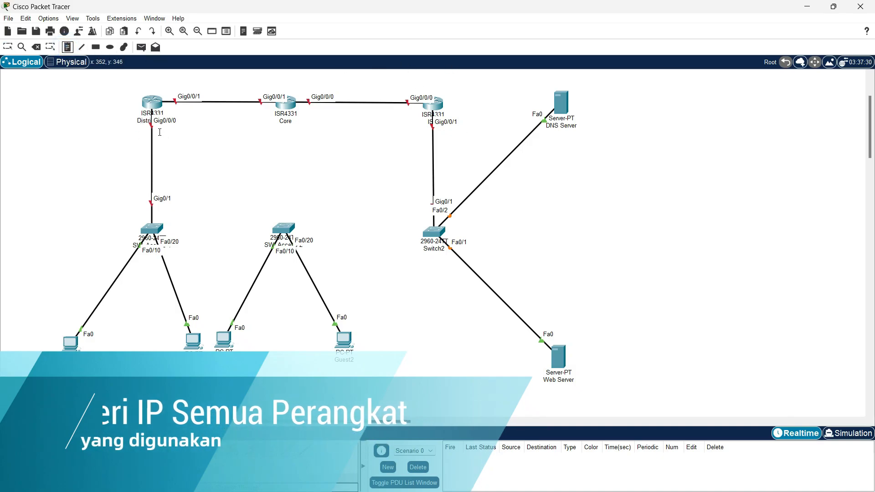
click(135, 88)
text(10.0.1.4/30)
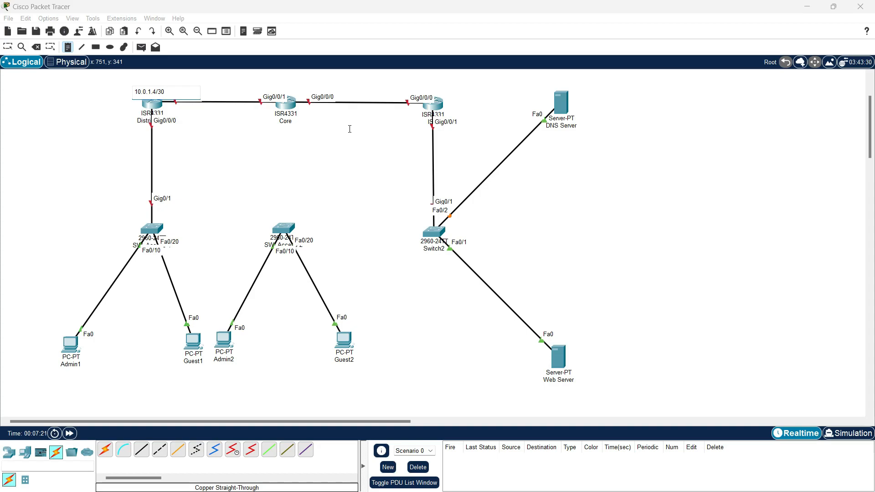
text(10)
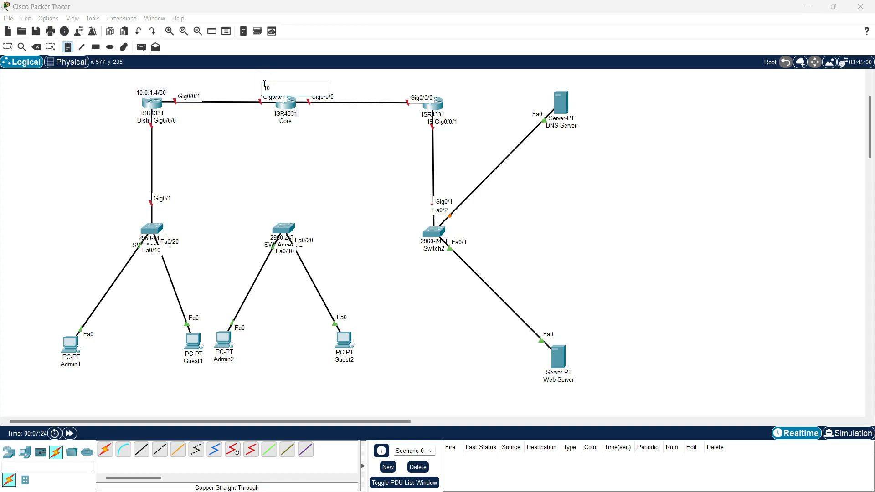
text(.0.1.8/30)
Step: Place the note 172.20.20.100/24 beside the DNS Server and the note 172.20.20.20./24 beside the Web Server
click(583, 93)
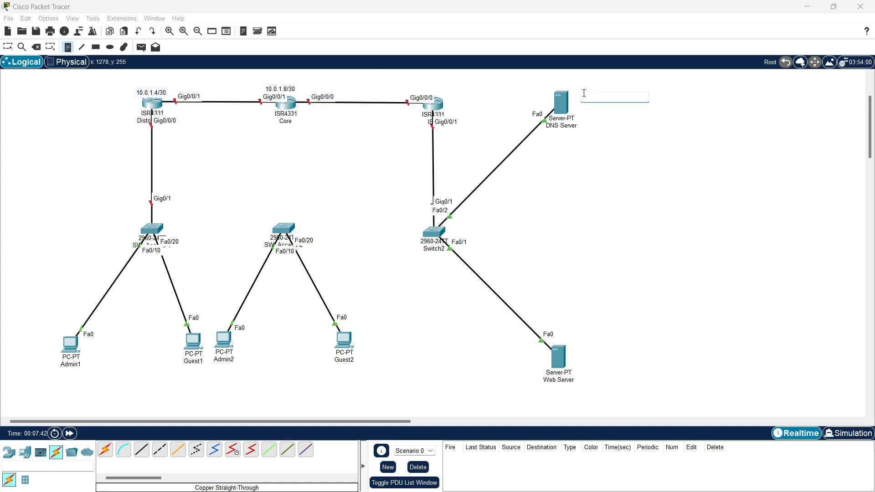
text(172.20.20.100/24)
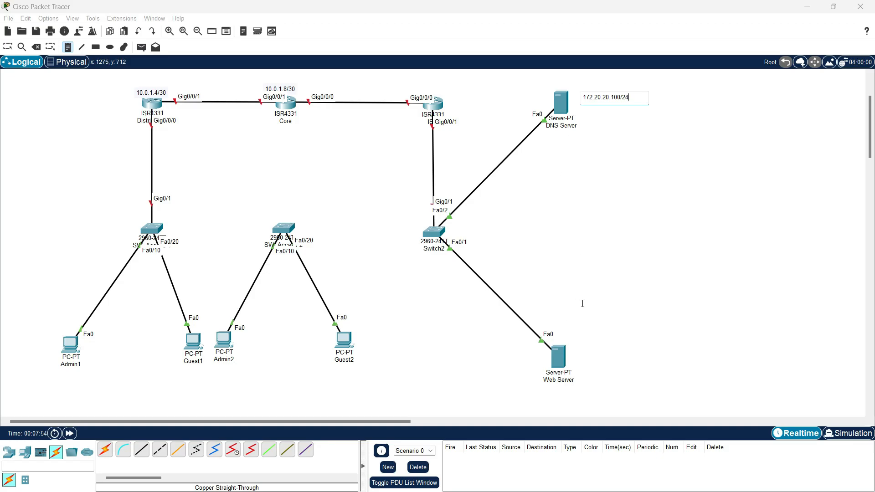
click(574, 336)
text(172.20.20.20 /24)
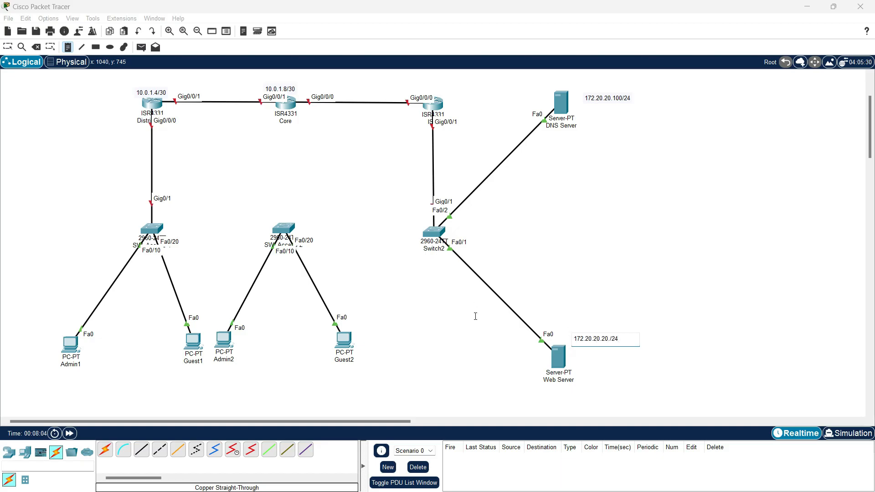
click(623, 96)
click(502, 223)
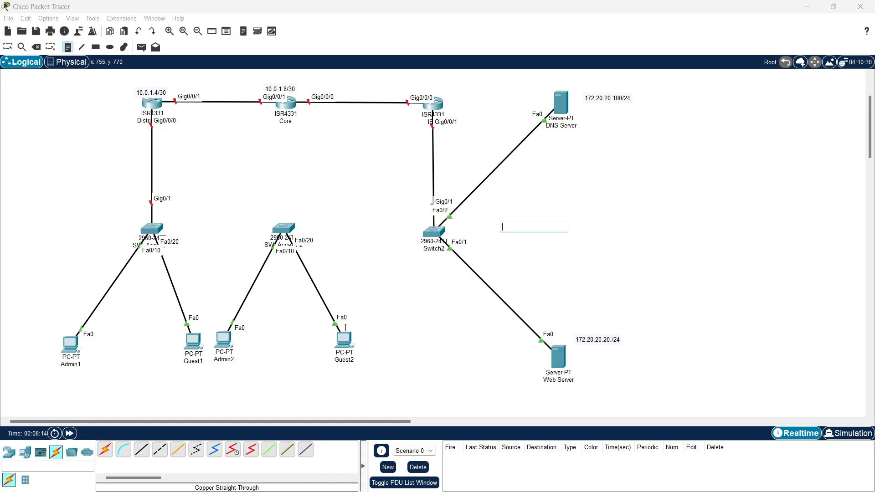
Step: Place the note 192.168.10.11/24 below Guest2 and the note 192.168.20.11/24 below Admin2
click(330, 368)
text(192.1)
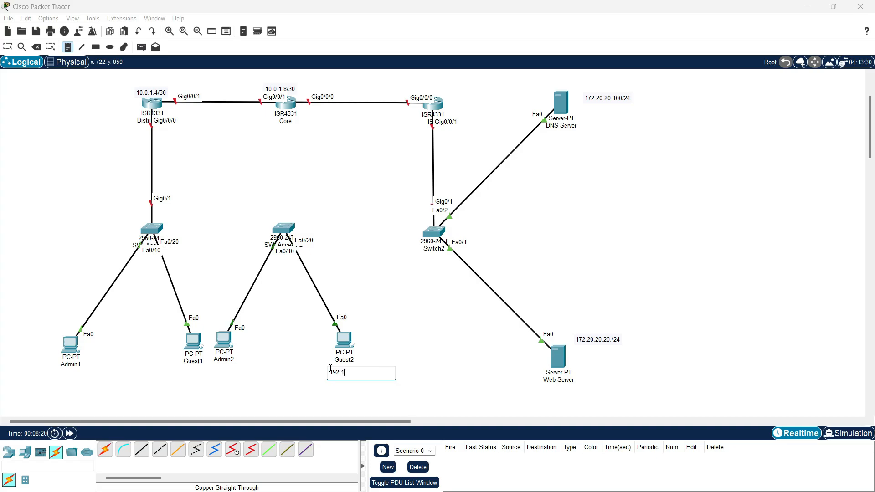
text(68.10.11/24)
click(215, 375)
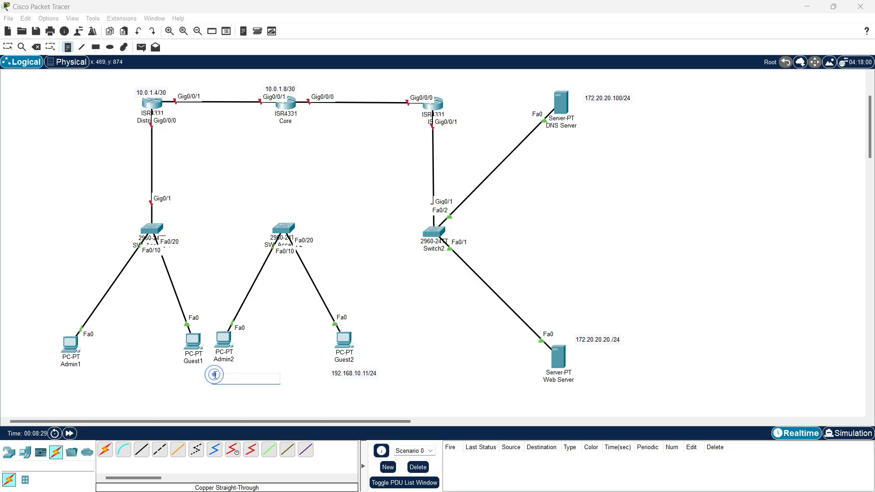
text(192.168.20.11/24)
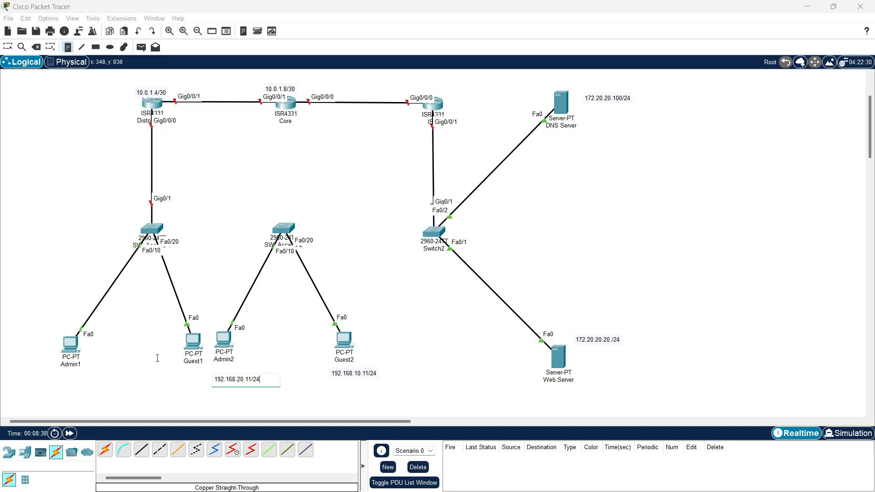
Step: Place the note 192.168.20.10/24 below Guest1 and the note 192.168.10.10/24 below Admin1
click(169, 369)
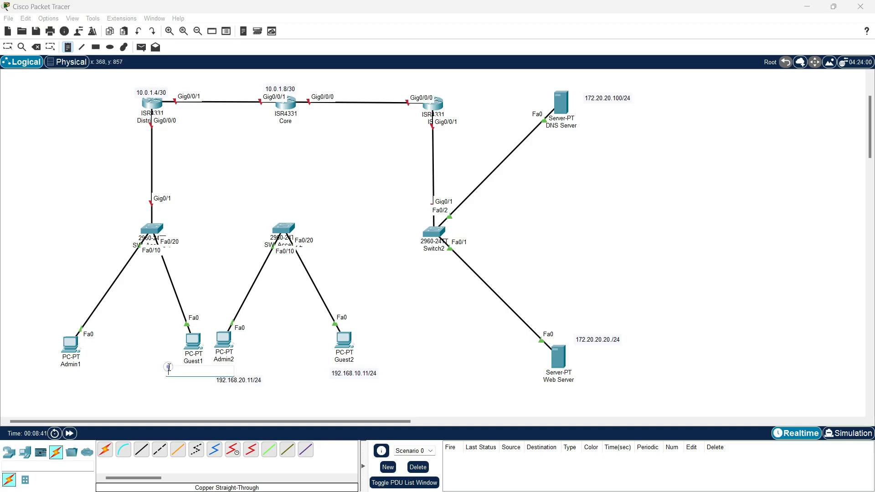
text(192.168.20.10/24)
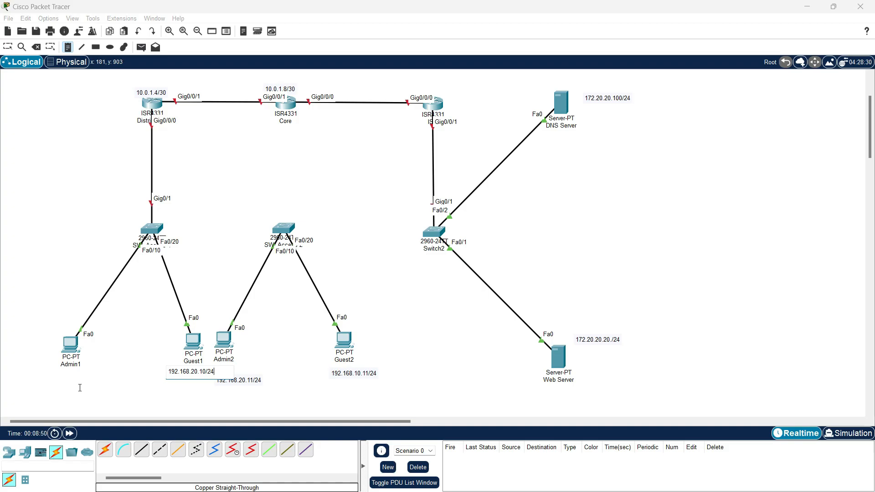
click(46, 374)
text(192.168.10.10/24)
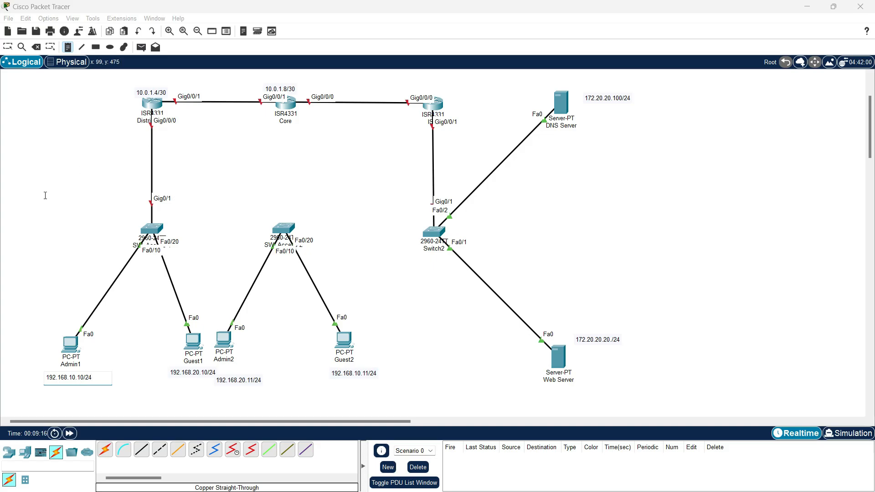
Step: Tidy the layout by aligning the Guest1 and Admin2 address notes, shifting both servers, and placing each server's address note beneath it
click(10, 48)
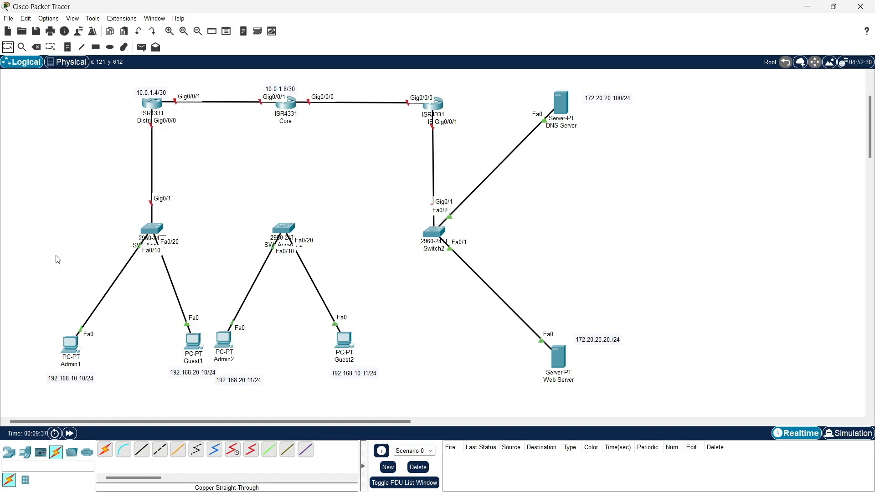
drag(197, 376, 239, 369)
click(401, 371)
drag(558, 356, 551, 334)
drag(605, 339, 562, 367)
drag(560, 102, 540, 105)
drag(617, 95, 555, 134)
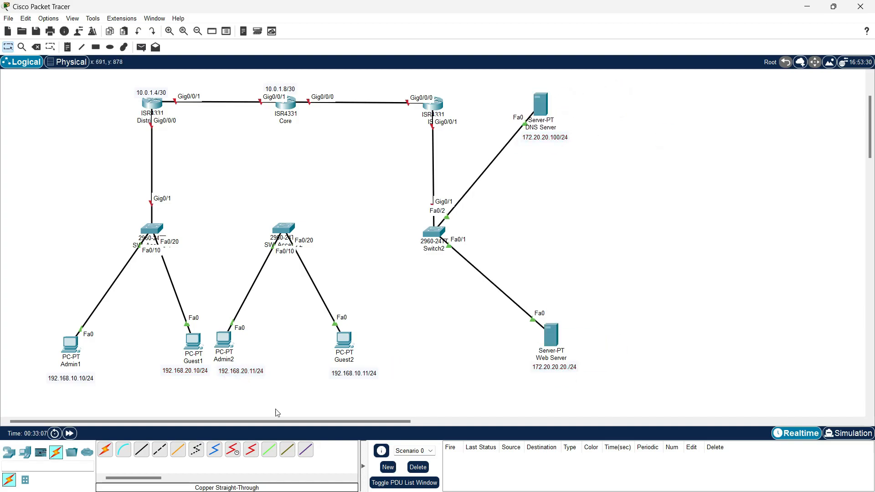
Step: Connect SW_Access 1's FastEthernet0/24 to SW_Access 2's FastEthernet0/24 with a copper straight-through cable
click(141, 450)
click(158, 230)
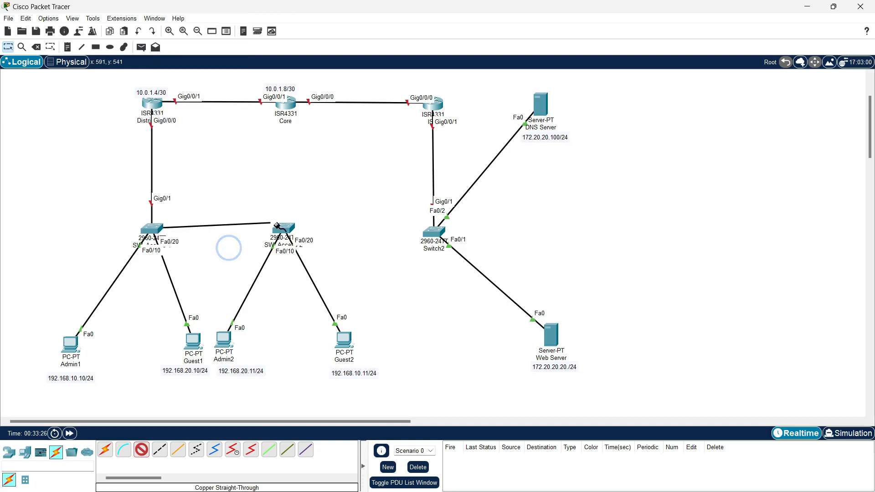
click(286, 230)
click(325, 247)
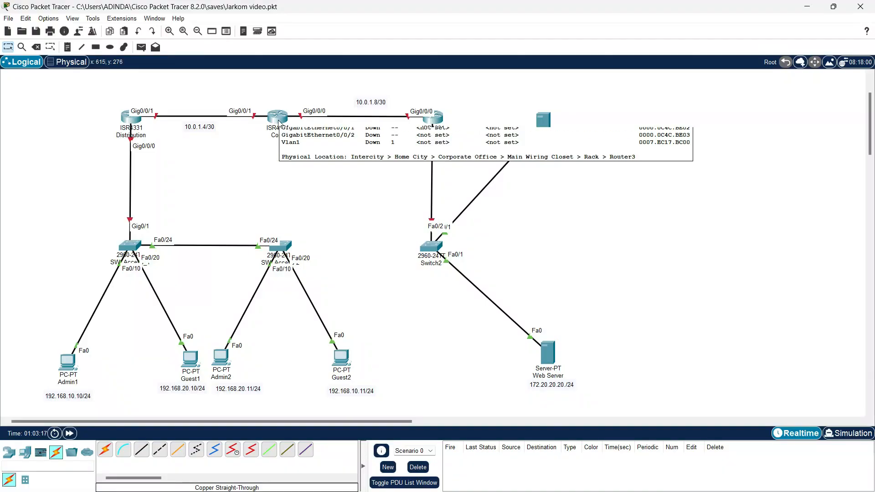
Step: In the Core router's command line, decline the initial configuration dialog and set the hostname to Core in global configuration mode
click(278, 119)
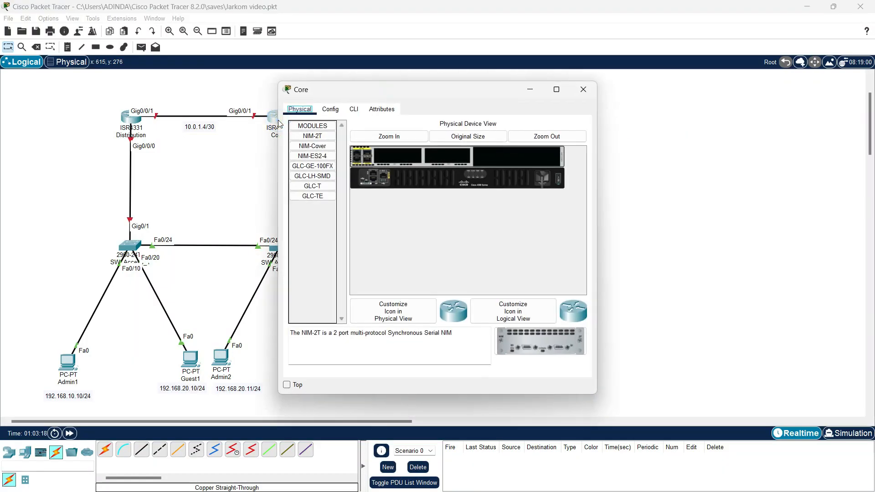
click(350, 109)
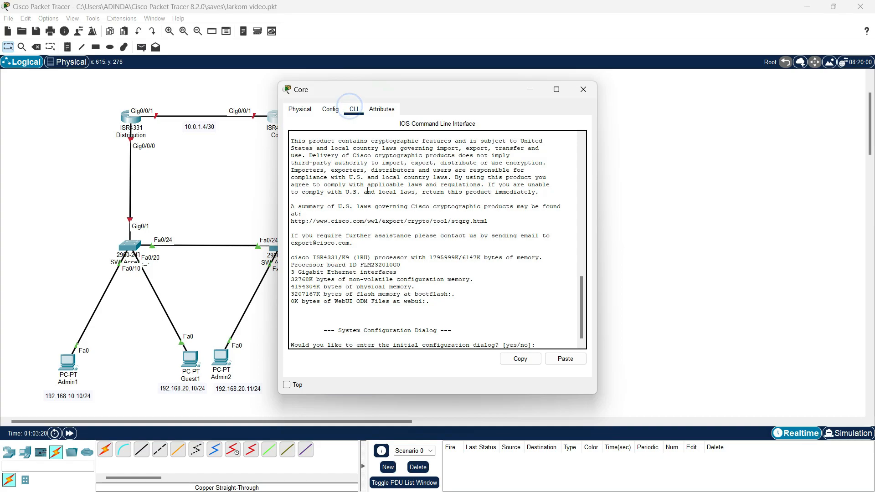
text(n)
key(Return)
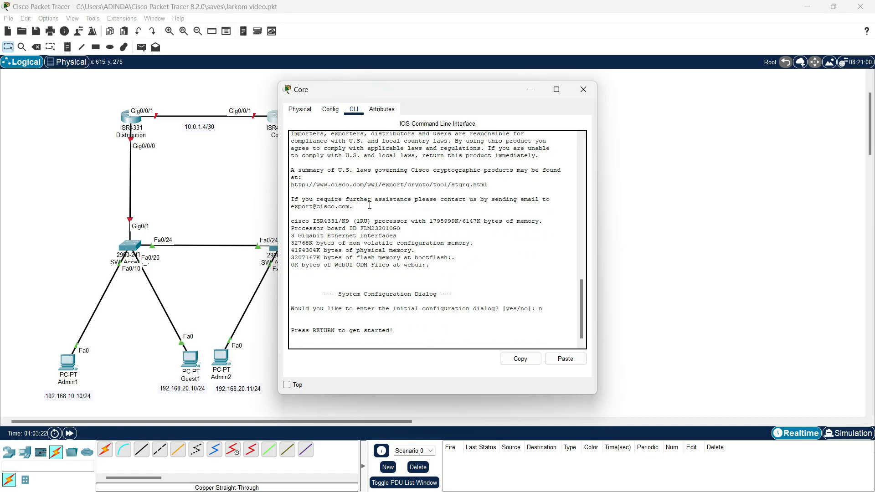
key(Return)
text(en)
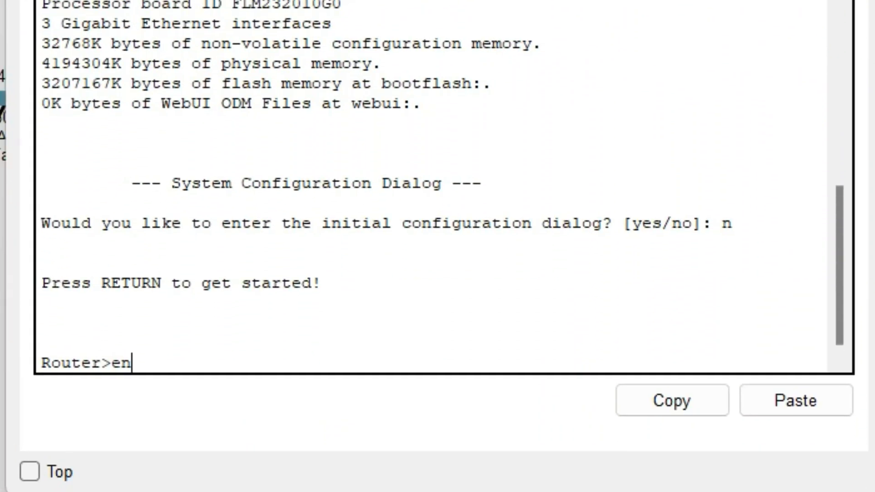
key(Return)
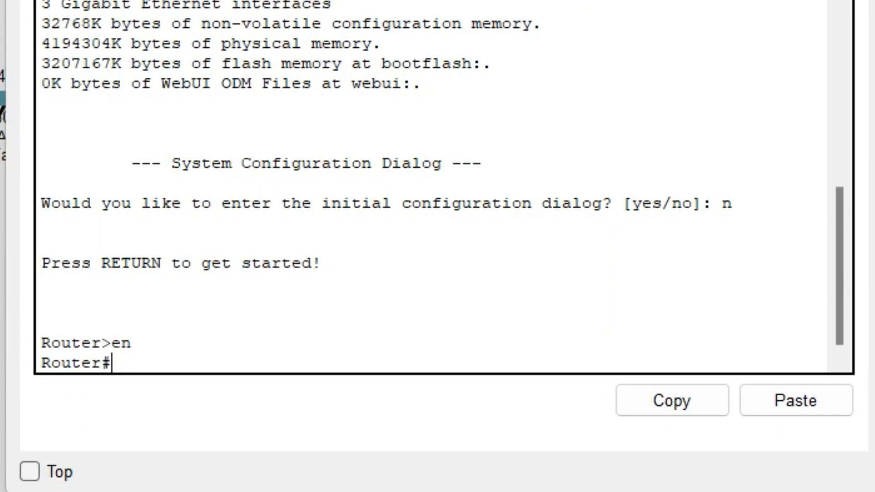
text(conf te)
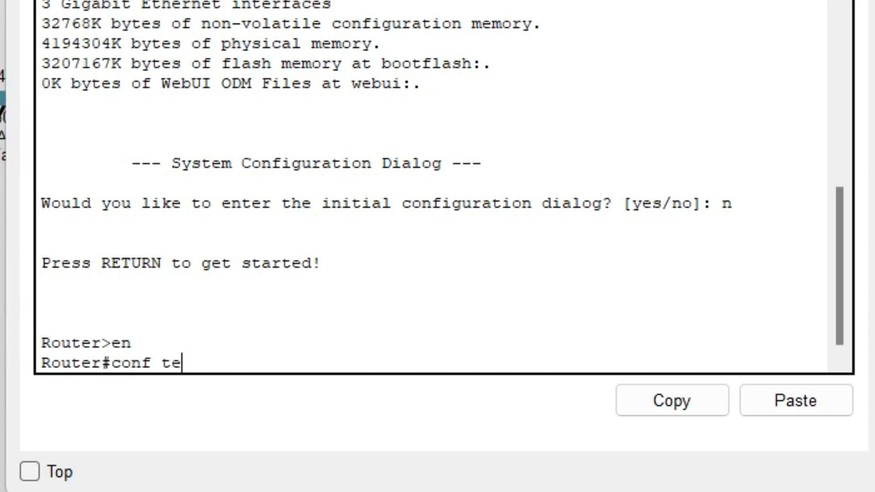
key(Return)
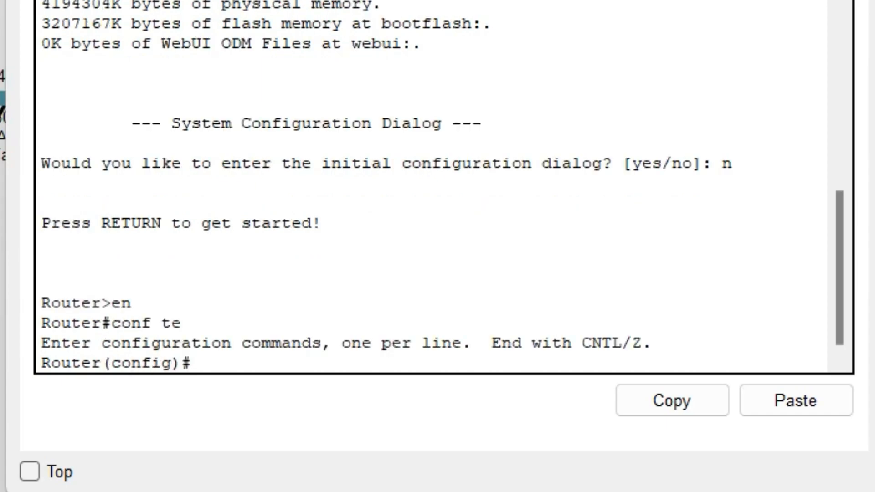
text(hos Core)
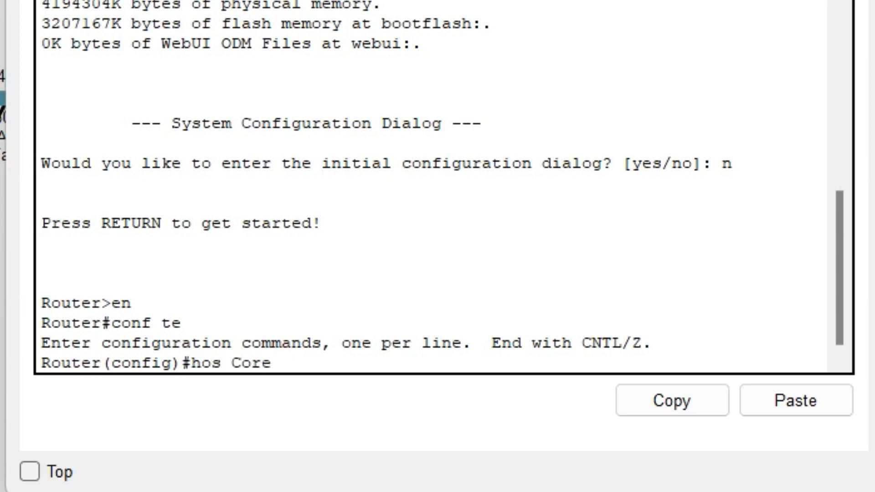
key(Return)
Step: Assign IP address 10.0.1.9 with mask 255.255.255.252 to Core's interface g0/0/0 and enable the interface
text(i)
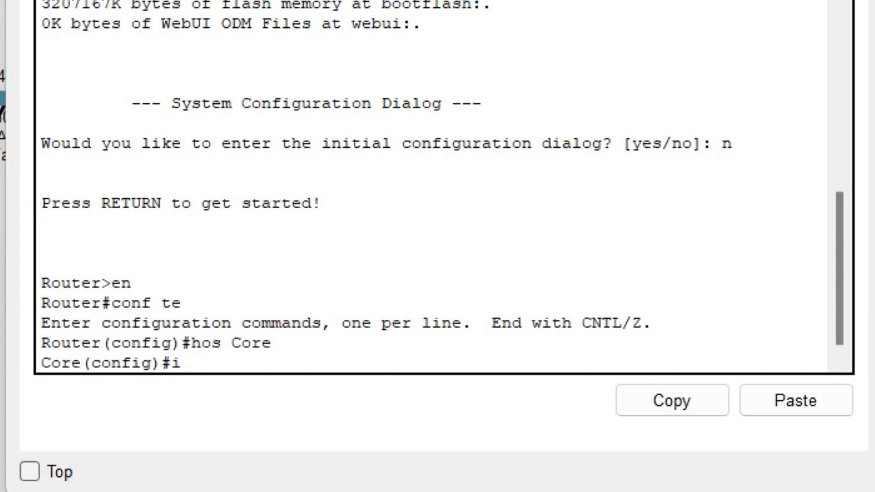
text(nt g0/0/0)
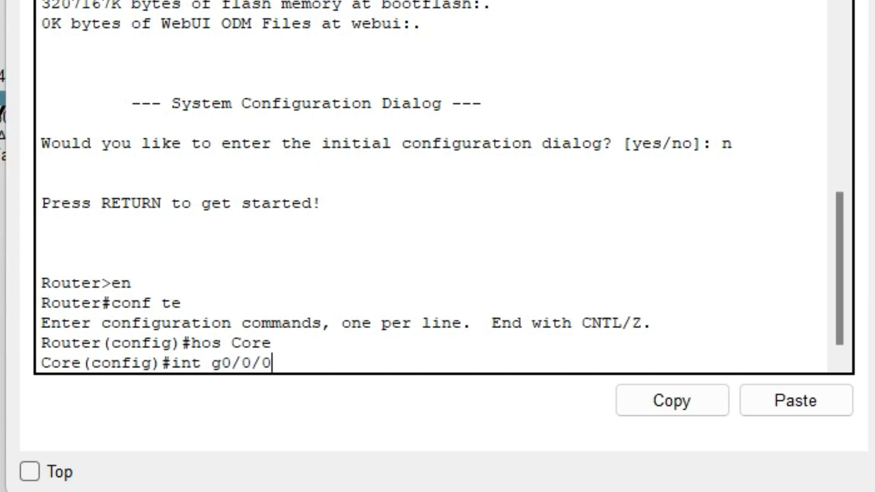
key(Return)
text(ip)
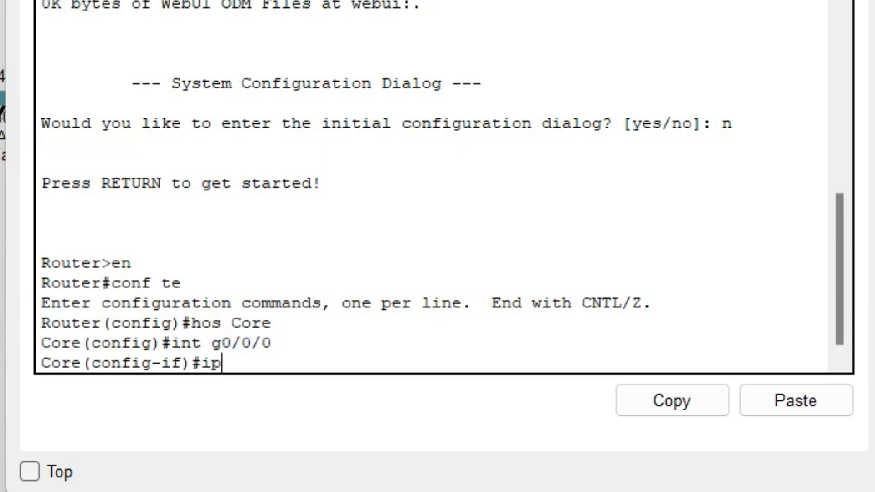
text( ad 10.0.1)
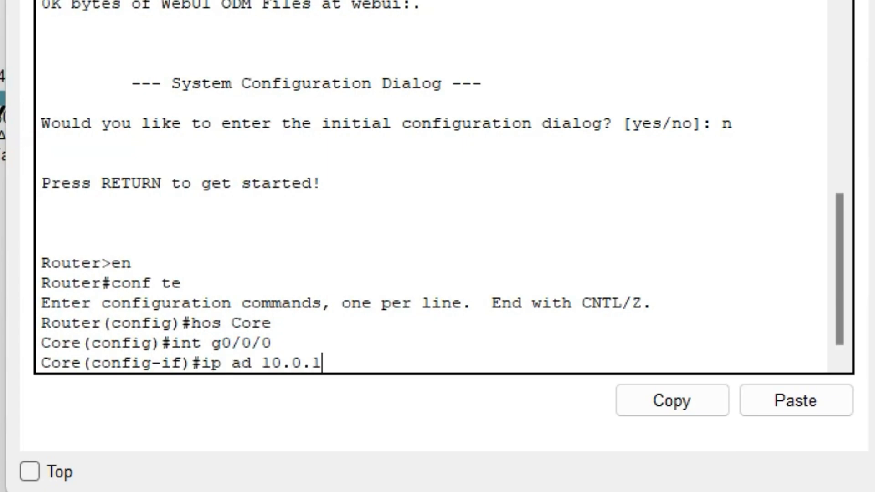
text(.9 255.255.2)
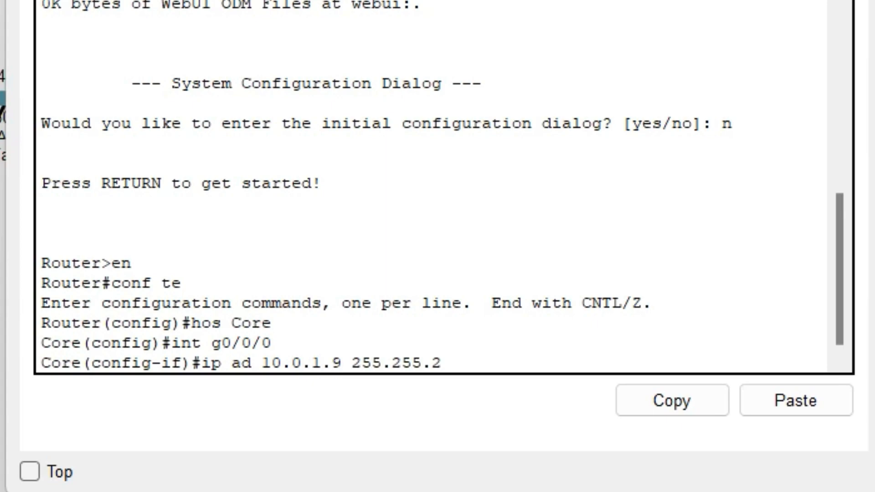
text(55.252)
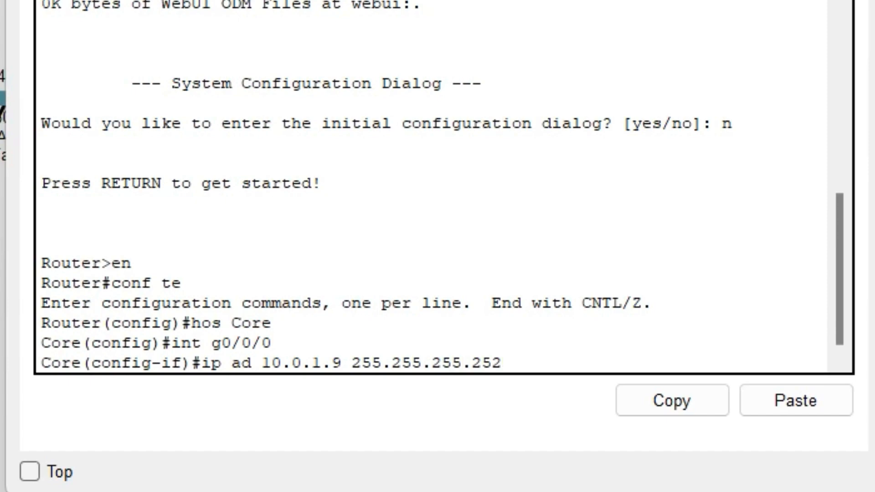
key(Return)
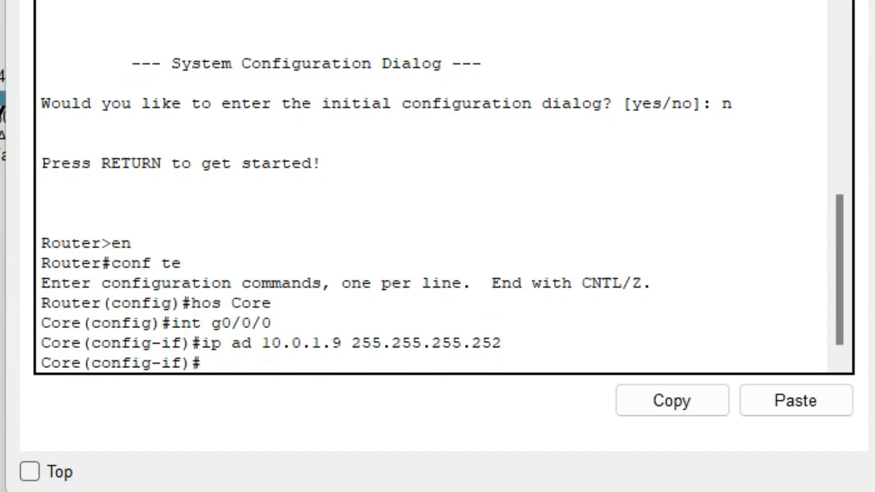
text(no sh)
key(Return)
key(Return)
Step: Assign IP address 10.0.1.6 with mask 255.255.255.252 to Core's interface g0/0/1, enable it, and dismiss the router's window
text(i)
key(BackSpace)
key(Up)
key(Up)
key(Up)
key(BackSpace)
text(1)
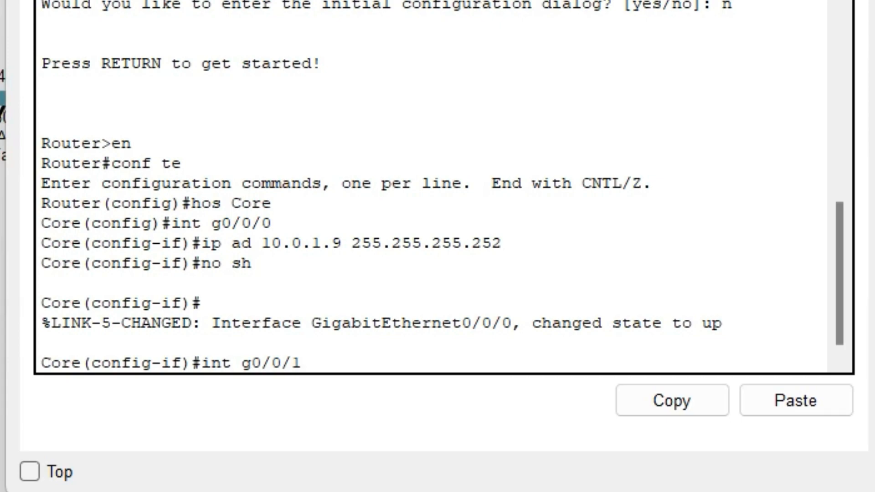
key(Return)
key(Up)
key(Up)
key(Up)
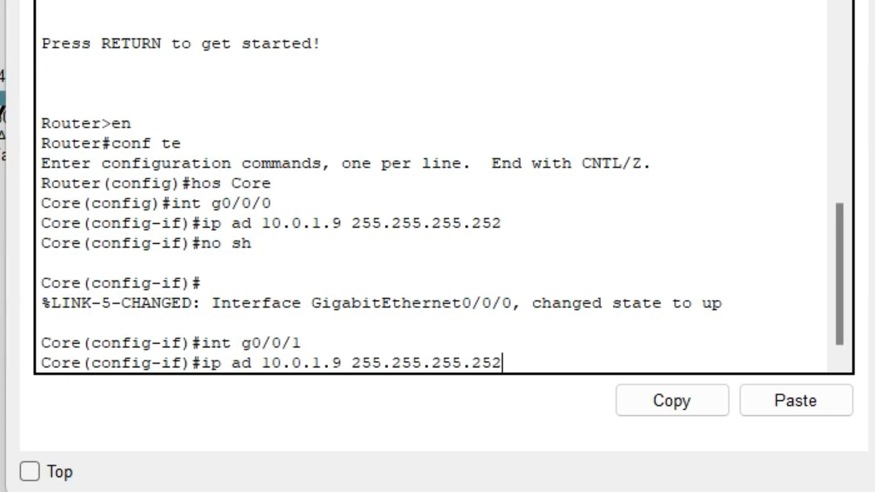
key(Left)
key(Left)
key(Left)
key(Left)
key(Left)
key(Left)
key(Left)
key(Left)
key(Left)
key(Left)
key(Left)
key(Left)
key(Left)
key(Left)
key(Left)
key(Left)
key(BackSpace)
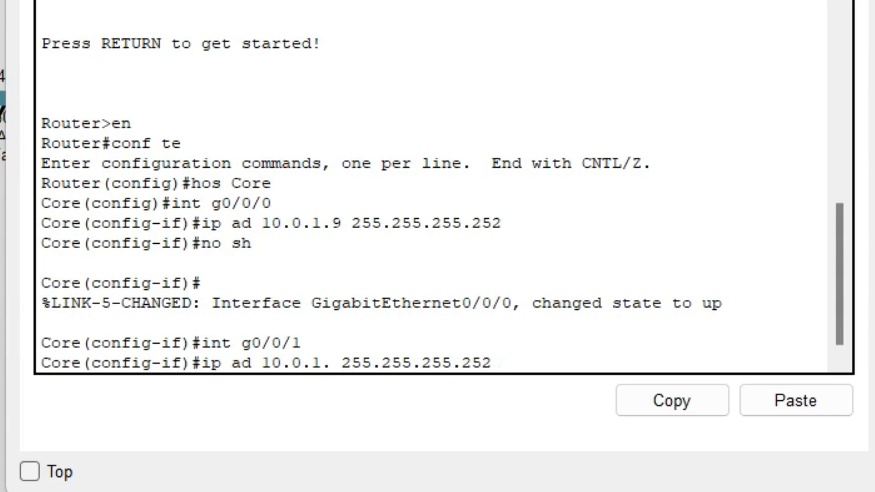
text(6)
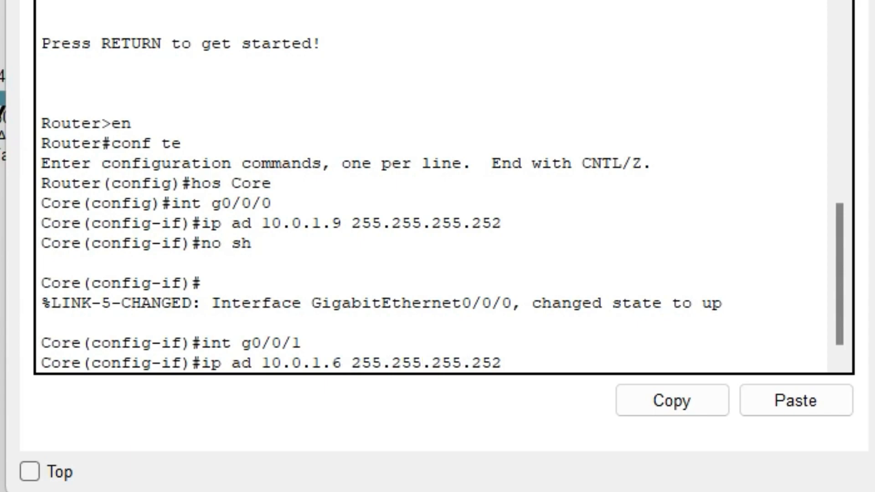
key(Return)
text(no sh)
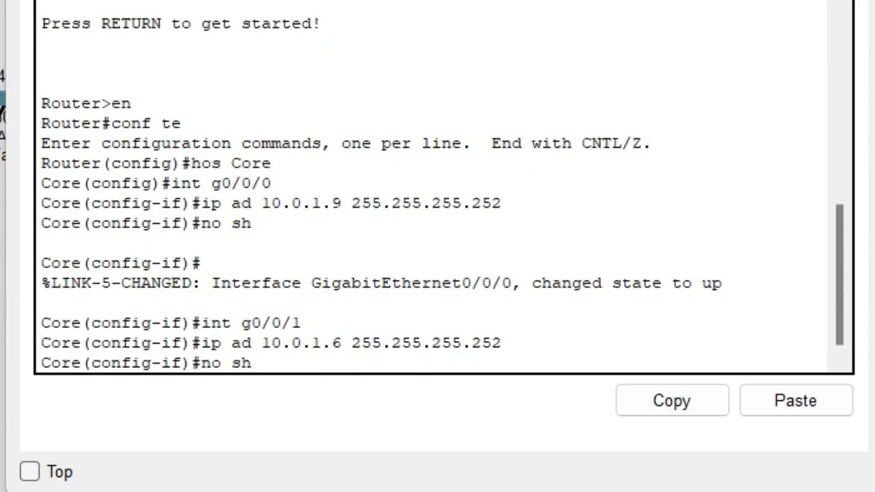
key(Return)
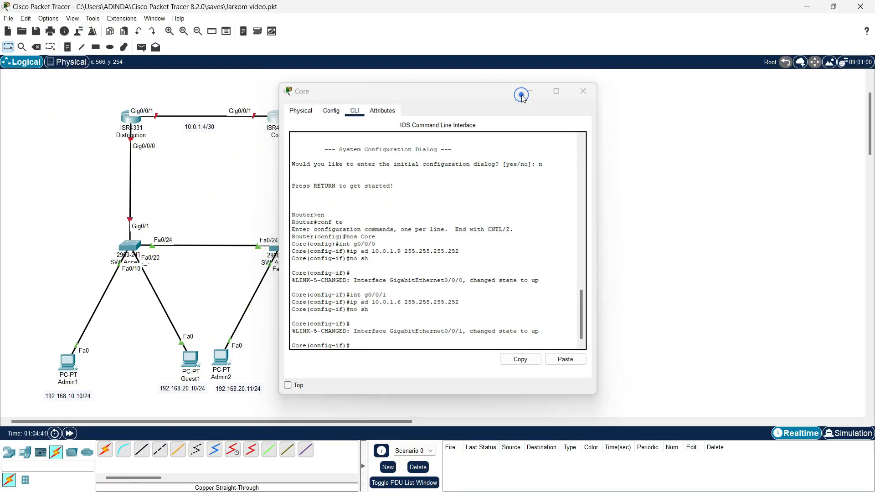
click(521, 94)
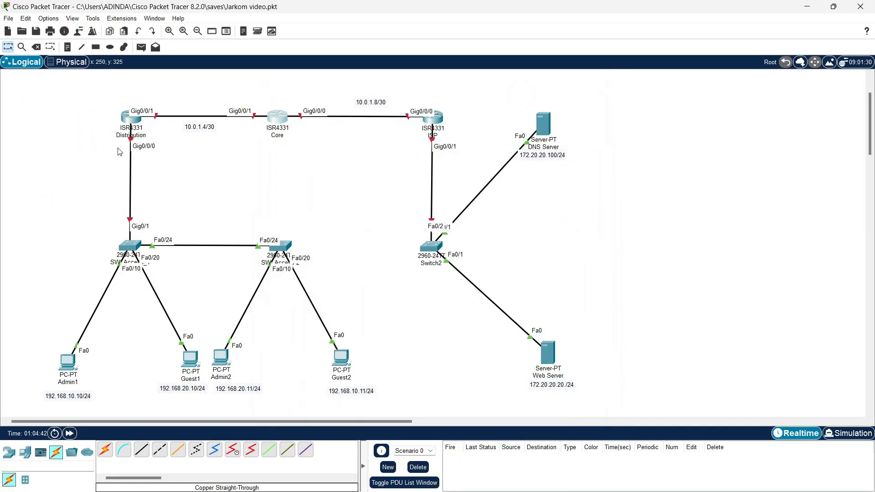
Step: In the Distribution router's command line, decline the initial configuration dialog and set the hostname to Distribution in global configuration mode
click(128, 117)
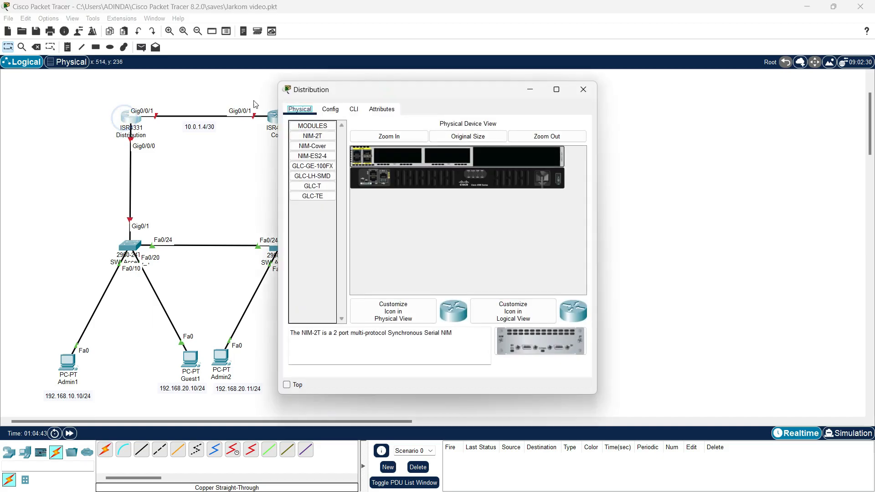
click(353, 109)
text(n)
key(Return)
key(Return)
text(en)
key(Return)
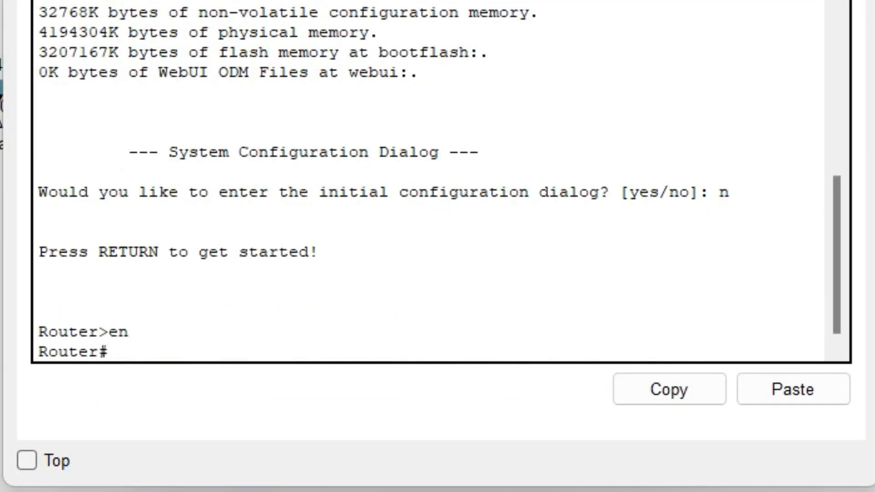
text(conf te)
key(Return)
text(host Distribution)
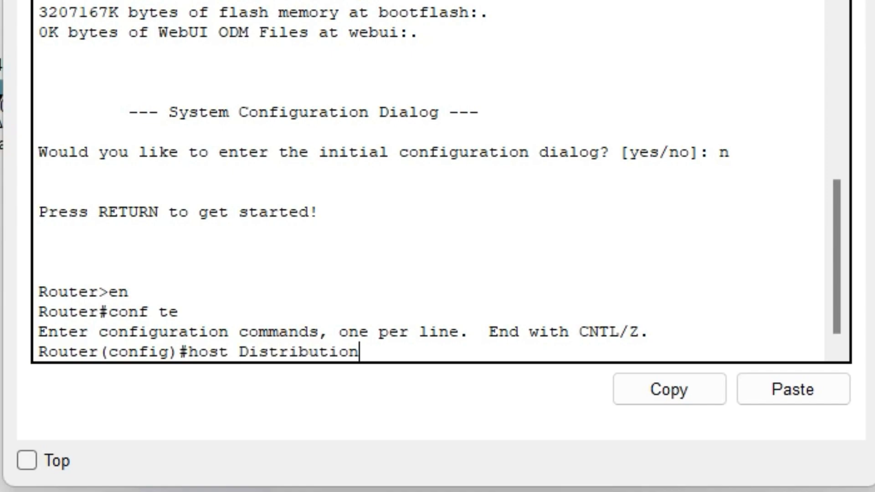
key(Return)
Step: Assign IP address 10.0.1.5 with mask 255.255.255.252 to Distribution's interface g0/0/1 and enable the interface
text(int g0/0/01)
key(Return)
text(ip ad 1.)
text(.0.)
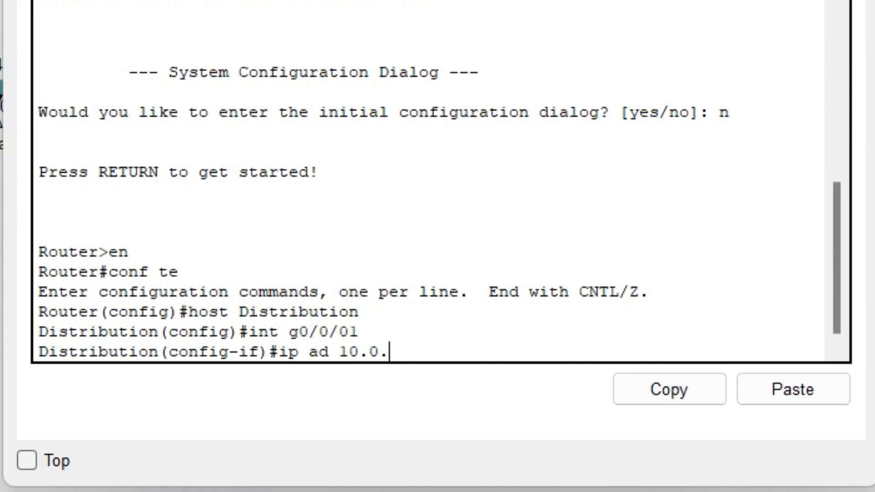
text(1.5 255.255.255.255.252)
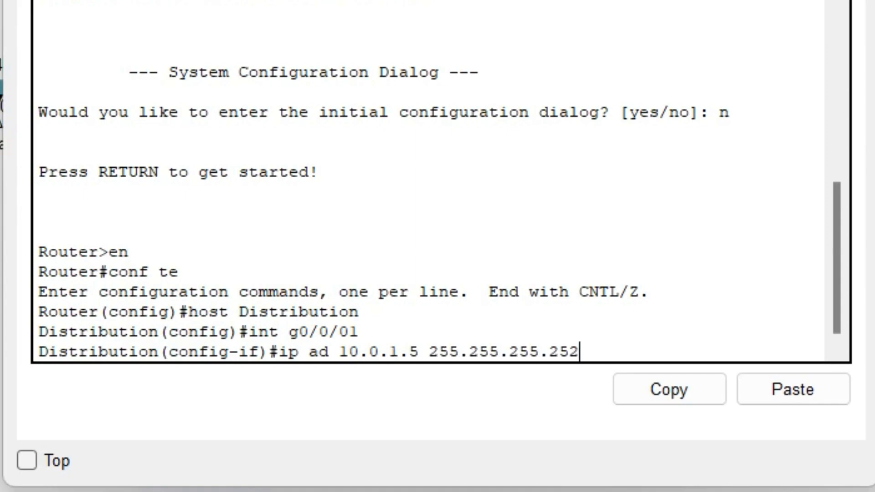
key(Return)
text(no sh)
key(Return)
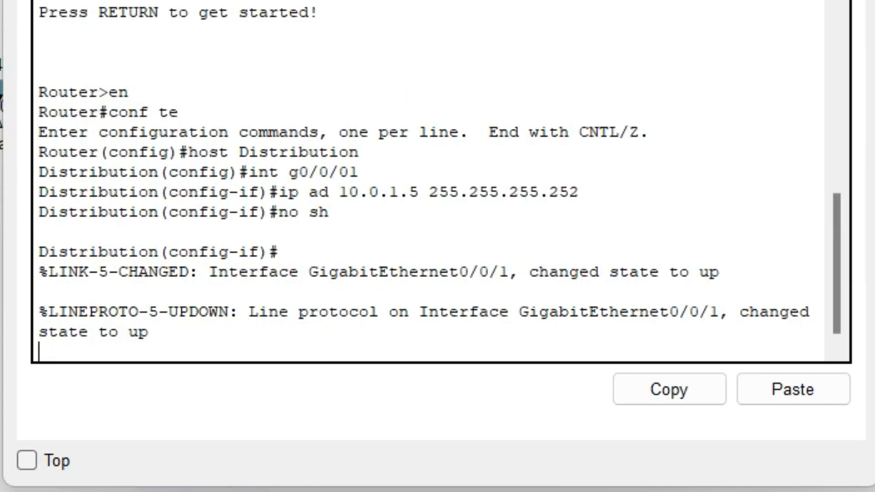
key(Return)
Step: Create Distribution's subinterface g0/0/0.10 with dot1Q encapsulation for VLAN 10
text(int)
text( g)
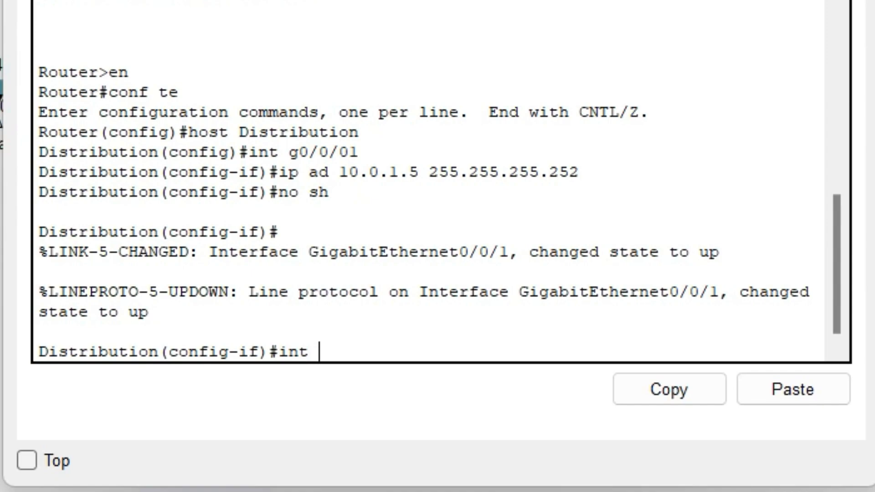
text(0/0/0)
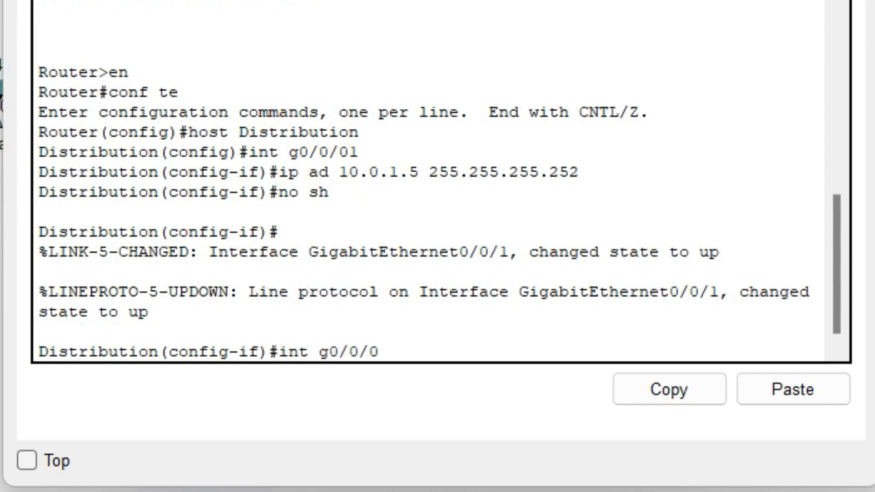
text(.10)
key(Return)
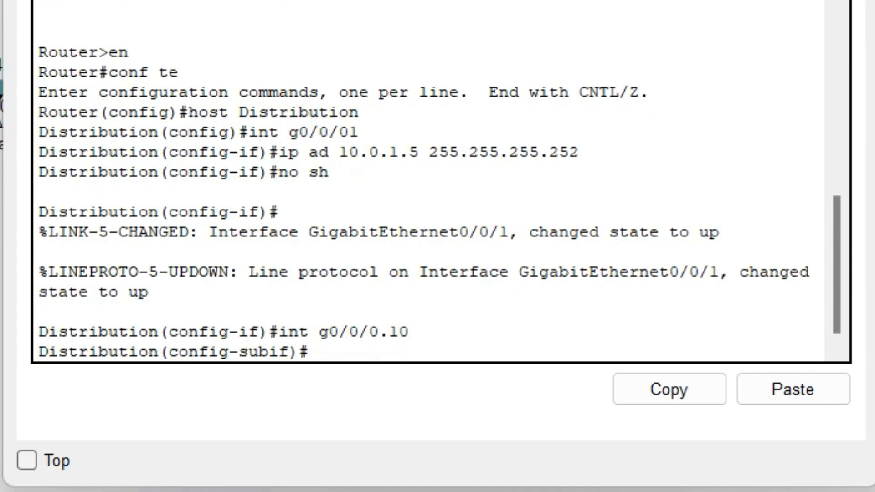
text(enc dot 10)
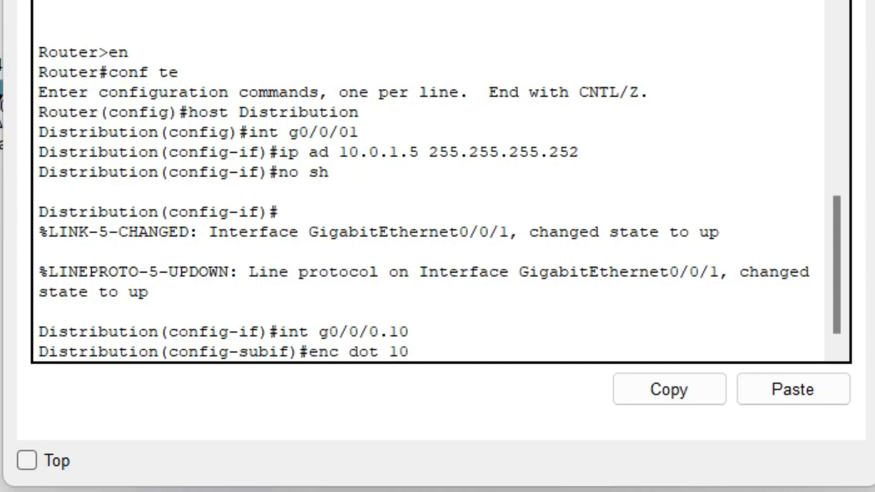
key(Return)
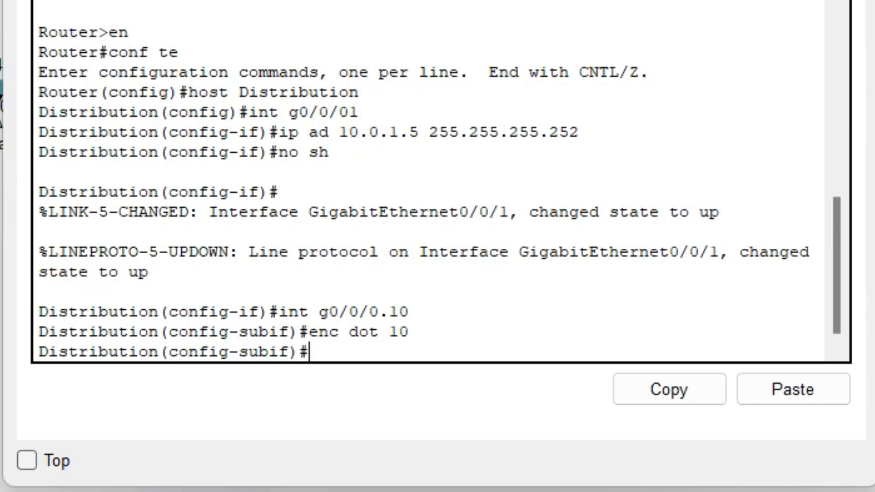
Step: Assign IP address 192.168.10.1 with mask 255.255.255.0 to subinterface g0/0/0.10
text(ip ad)
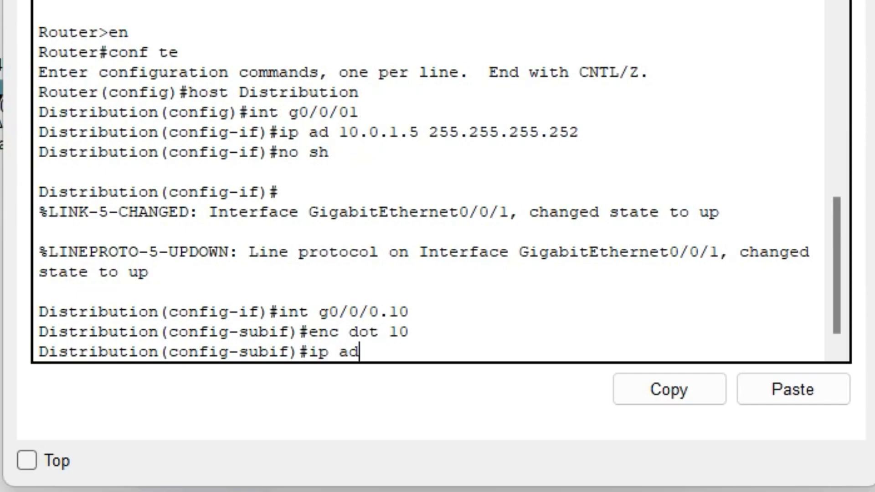
text( 192.168)
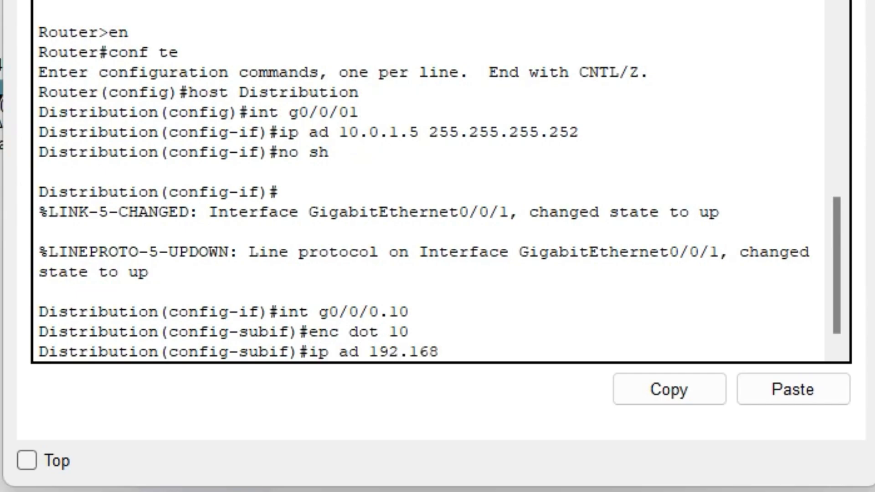
text(.10.1 2)
key(BackSpace)
text(1.5 255.255)
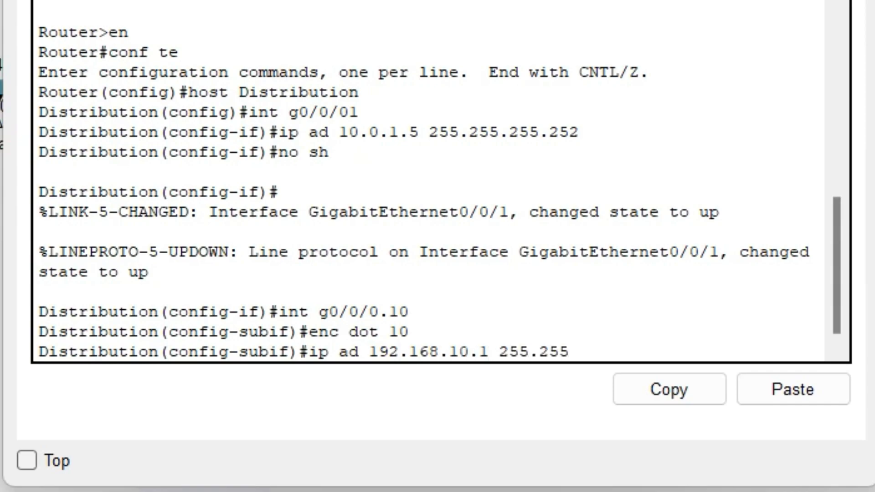
text(.255.252)
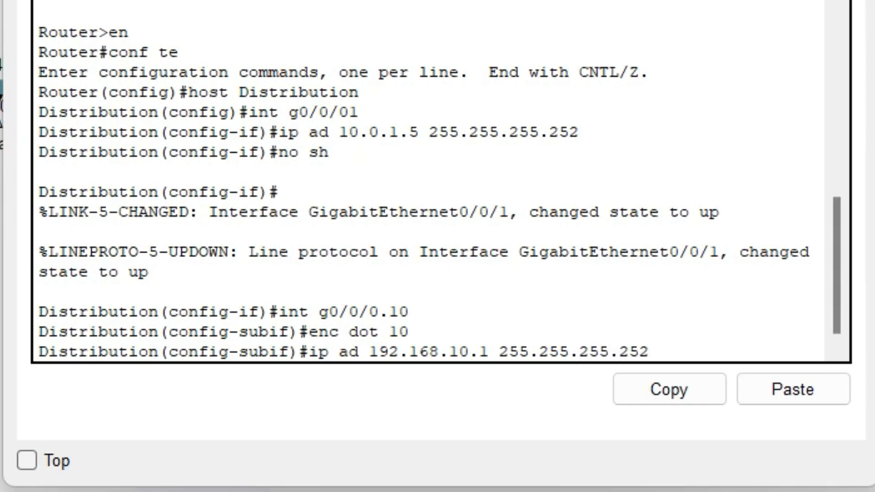
key(BackSpace)
key(BackSpace)
key(BackSpace)
text(0)
key(Return)
Step: Create Distribution's subinterface g0/0/0.20 with dot1Q encapsulation for VLAN 20
text(int g0/0/0.20)
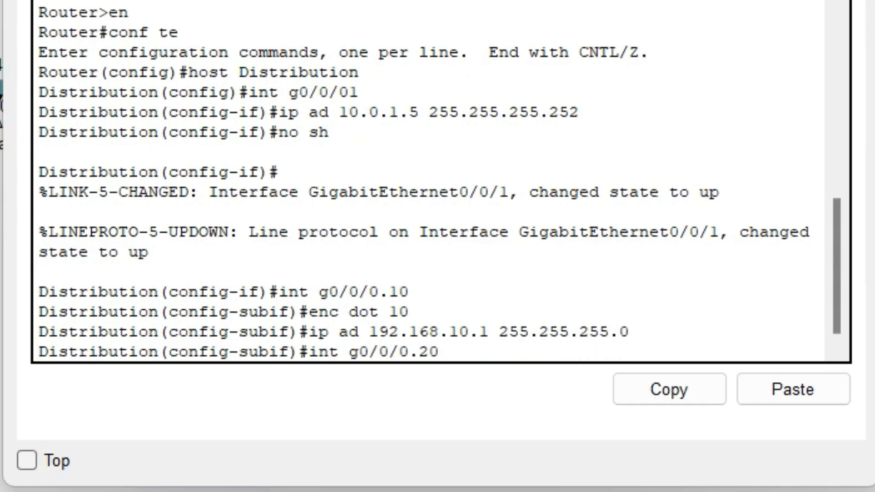
key(Return)
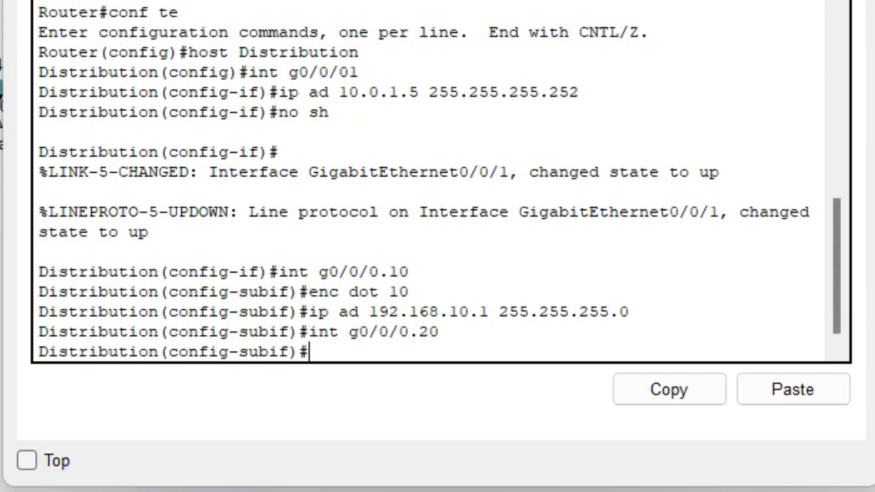
key(Up)
key(Up)
key(Up)
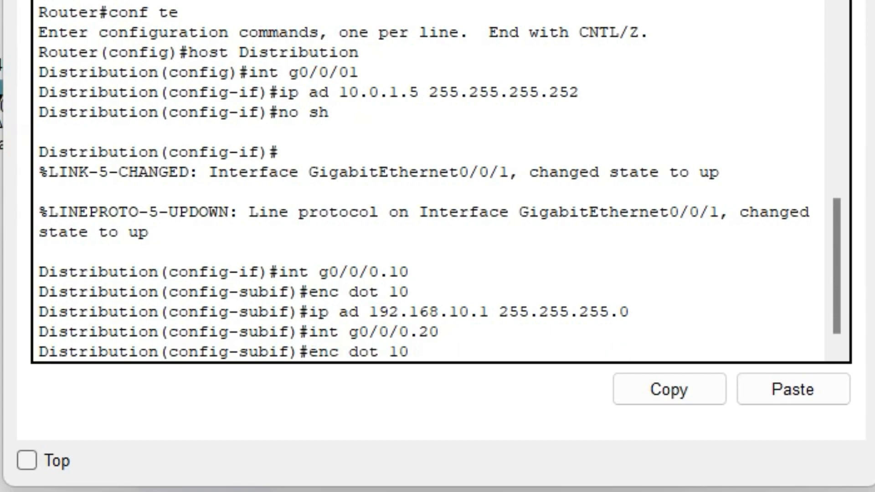
key(BackSpace)
key(BackSpace)
text(20)
key(Return)
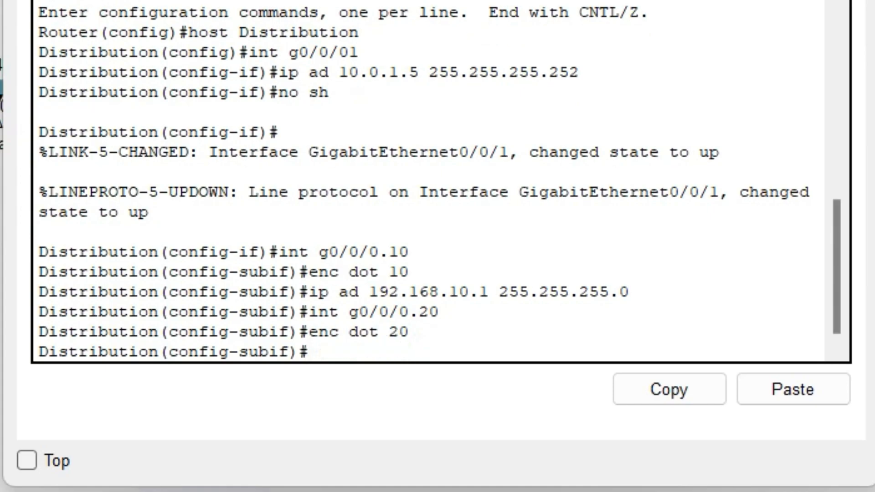
Step: Assign IP address 192.168.20.1 with mask 255.255.255.0 to subinterface g0/0/0.20 and return to global configuration mode
key(Up)
key(Up)
key(Up)
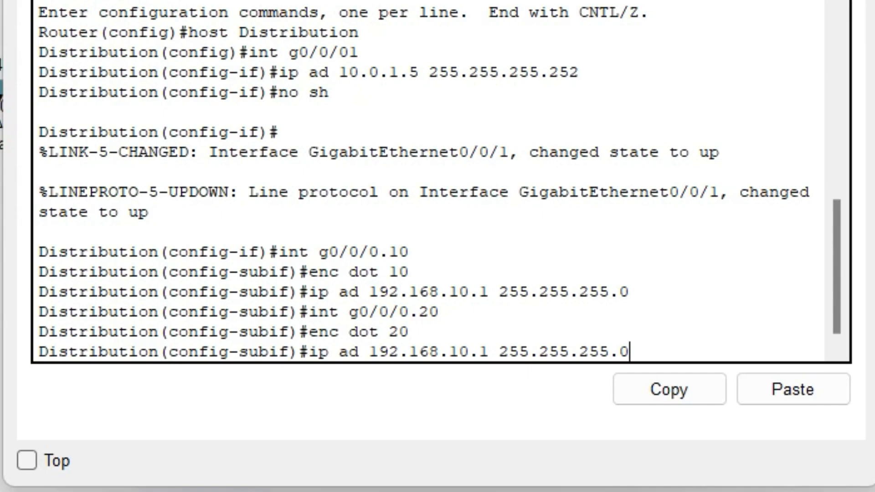
key(Left)
key(Left)
key(Left)
key(Left)
key(Left)
key(Left)
key(Left)
key(Left)
key(Left)
key(Left)
key(Left)
key(Left)
key(Left)
key(Left)
key(Left)
key(Left)
key(BackSpace)
text(2)
key(Return)
text(exit)
key(Return)
Step: Create a DHCP pool named admin for network 192.168.10.0 with mask 255.255.255.0
text(ip)
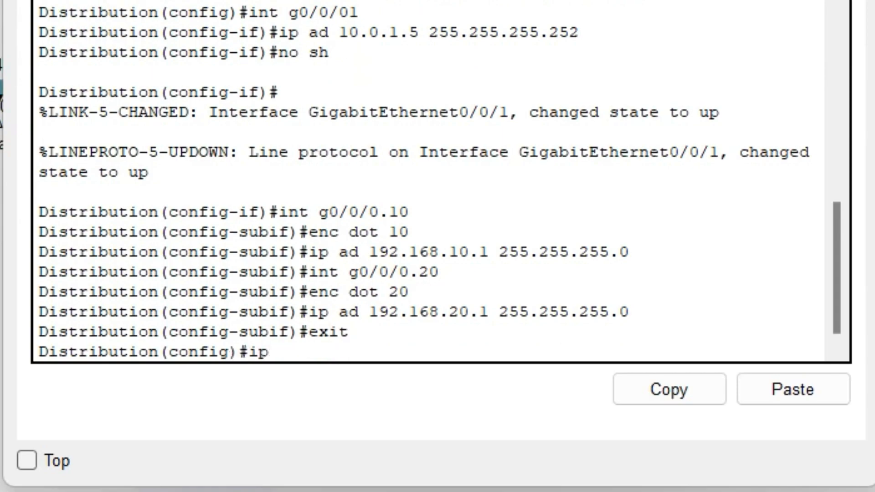
text( dhcp pool admin)
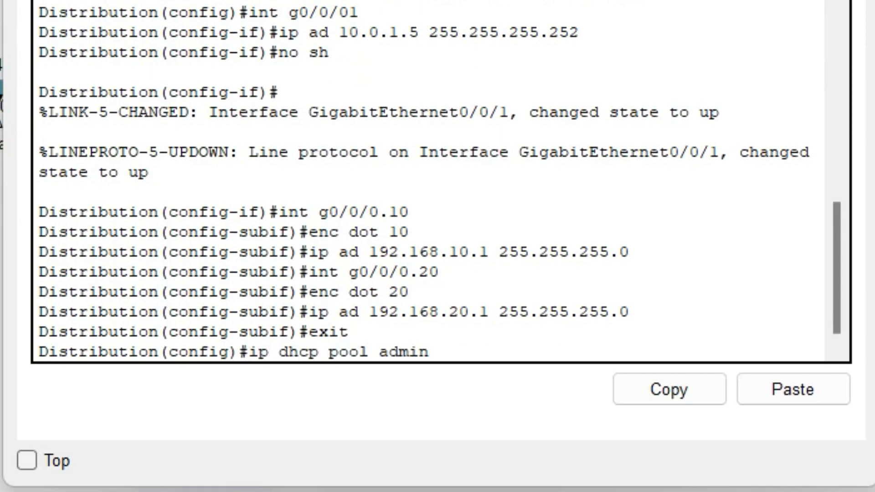
key(Return)
text(net)
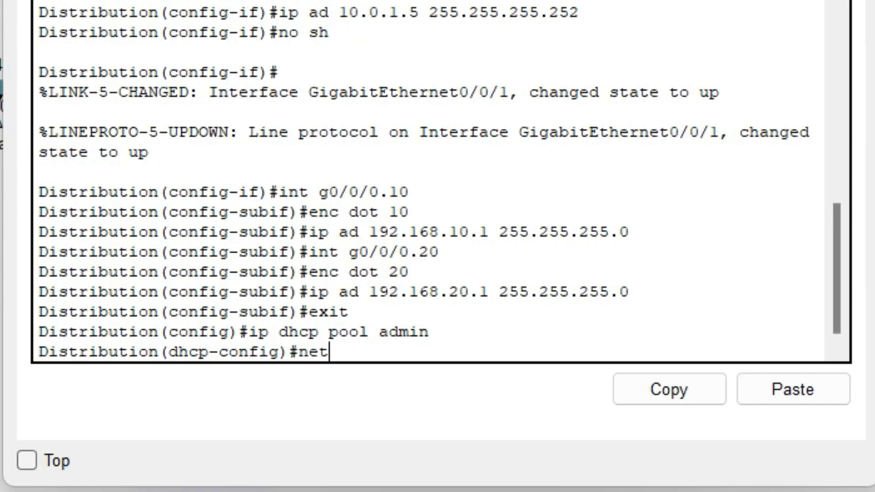
text( 192.168)
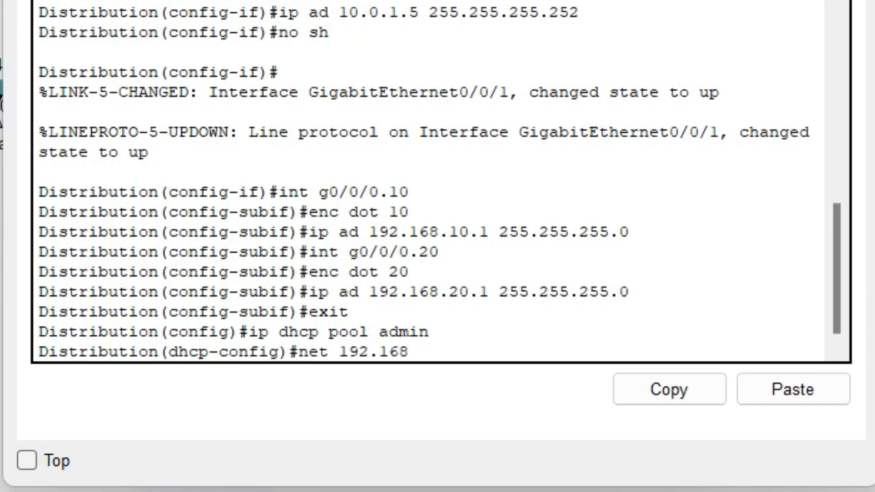
text(.10.0 255.255.255.0)
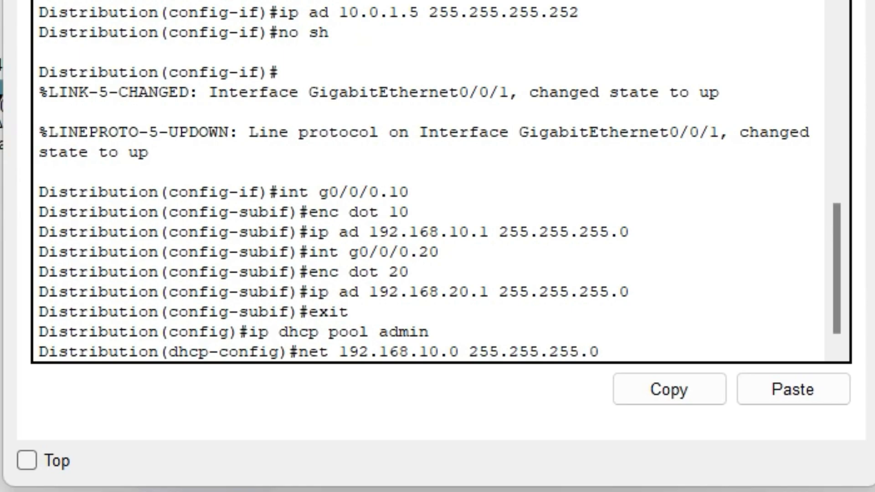
key(Return)
Step: Set the admin pool's default router to 192.168.10.1 and its DNS server to 8.8.8.8
text(def )
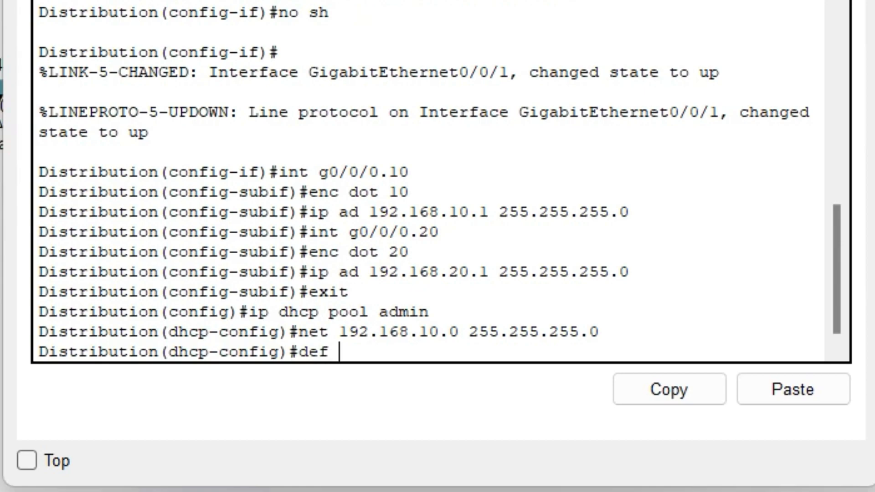
text(192.168)
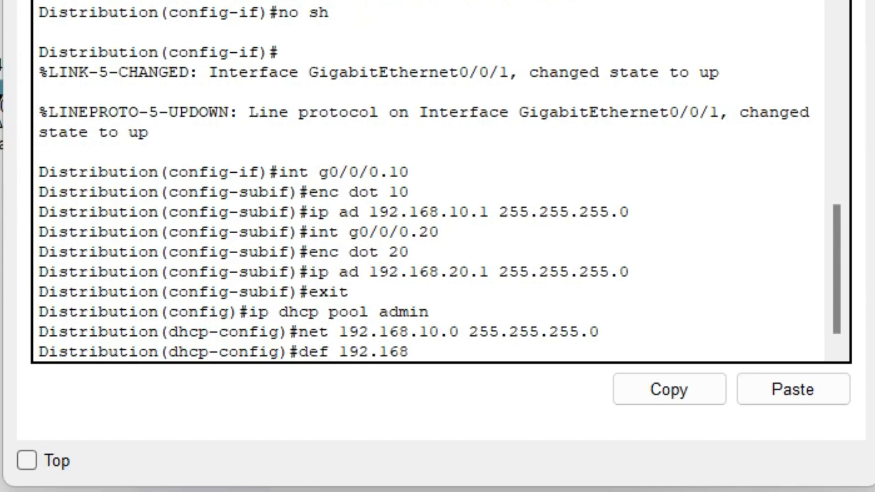
text(.10.1)
key(Return)
text(dns 8.8.8.8)
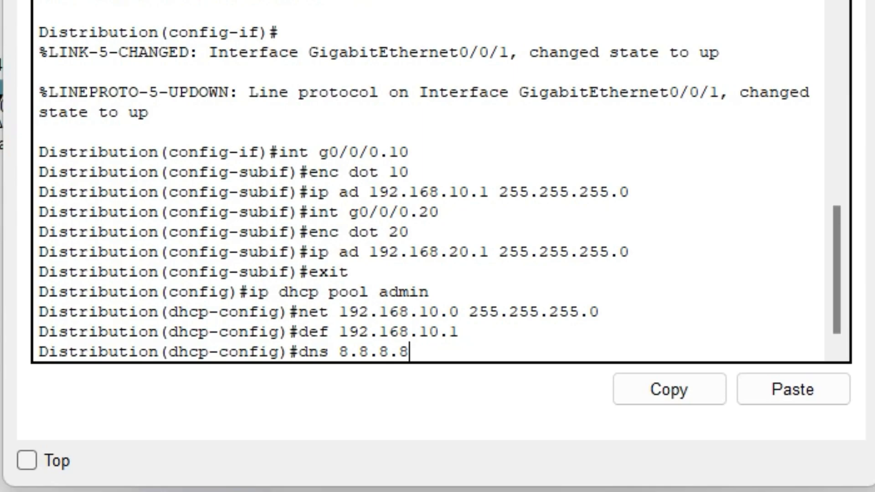
key(Return)
Step: Create a DHCP pool named guest for network 192.168.20.0 with mask 255.255.255.0
key(Up)
key(Up)
key(Up)
key(Up)
key(BackSpace)
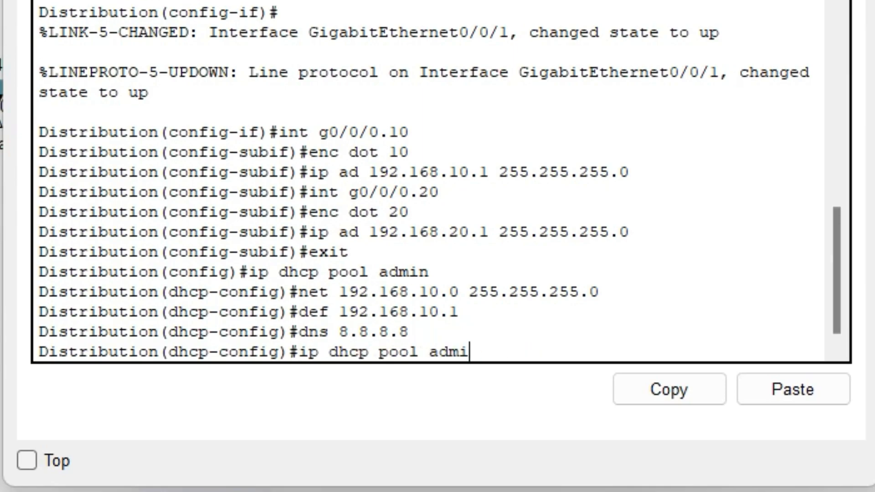
key(BackSpace)
key(BackSpace)
key(BackSpace)
key(BackSpace)
text(guest)
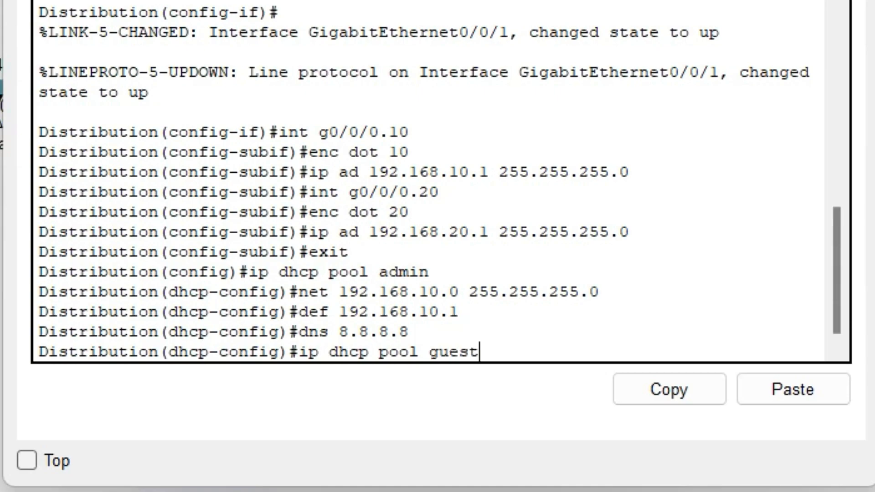
key(Return)
key(Up)
key(Up)
key(Up)
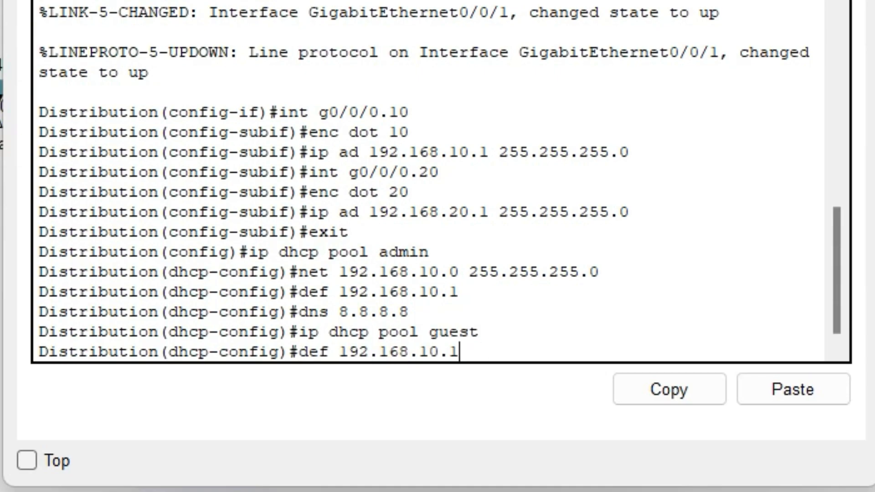
key(Left)
key(Left)
key(Left)
key(Left)
key(Left)
key(Left)
key(Left)
key(Left)
key(Left)
key(Left)
key(Left)
key(Left)
key(Left)
key(Left)
key(Left)
key(Left)
key(Left)
key(BackSpace)
text(2)
key(Return)
Step: Set the guest pool's default router to 192.168.20.1 and its DNS server to 8.8.8.8
key(Up)
key(Up)
key(Up)
key(Up)
key(Left)
key(Left)
key(Left)
key(BackSpace)
text(2)
key(Return)
key(Up)
key(Up)
key(Up)
key(Up)
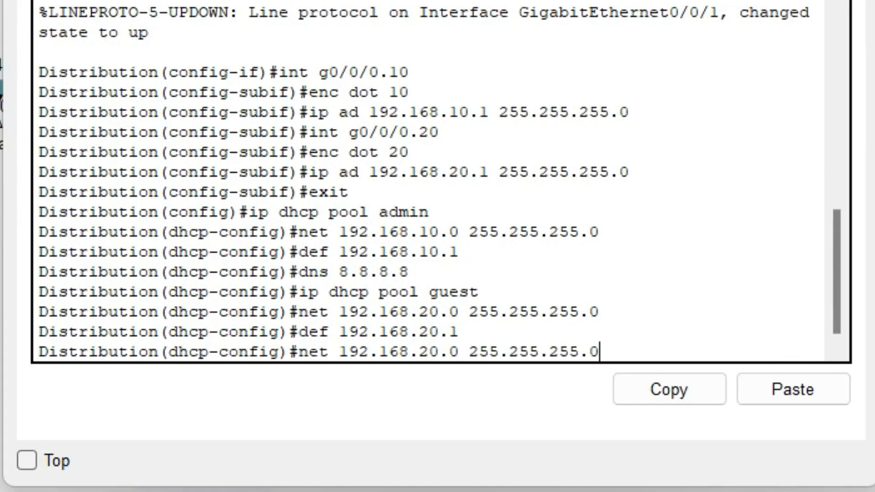
key(Return)
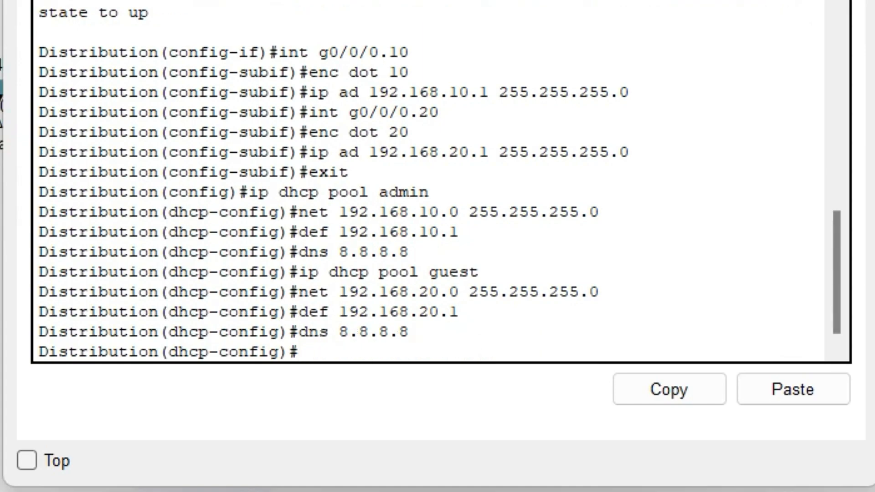
Step: Save Distribution's configuration with do wr and leave DHCP pool configuration for global configuration mode
text(do wr)
key(Return)
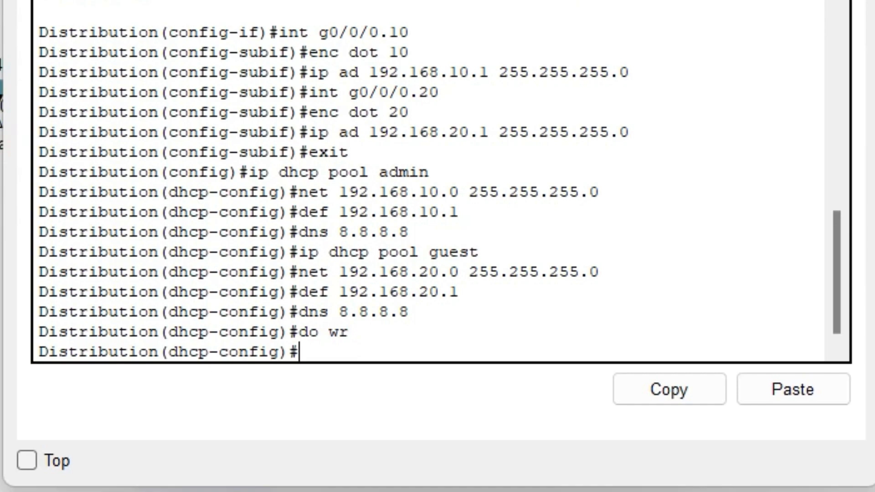
text(exit)
key(Return)
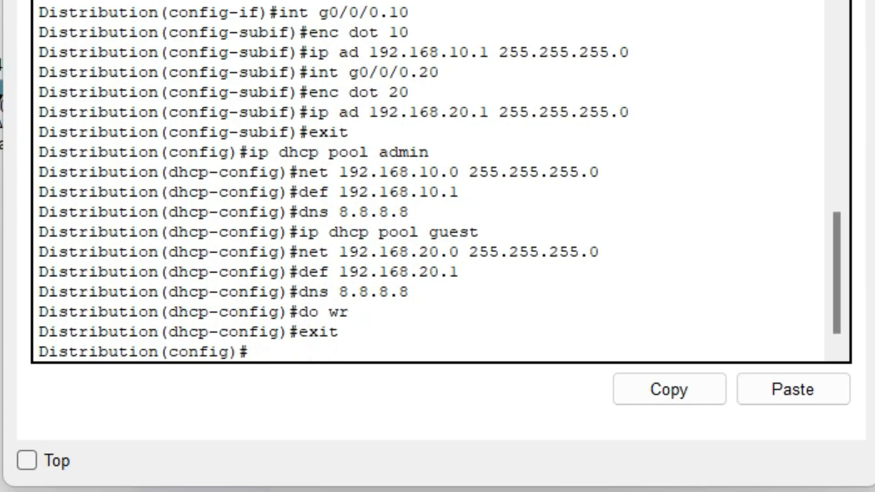
Step: Exclude addresses 192.168.10.1 through 192.168.10.9 from DHCP assignment on Distribution
text(ip dhcp)
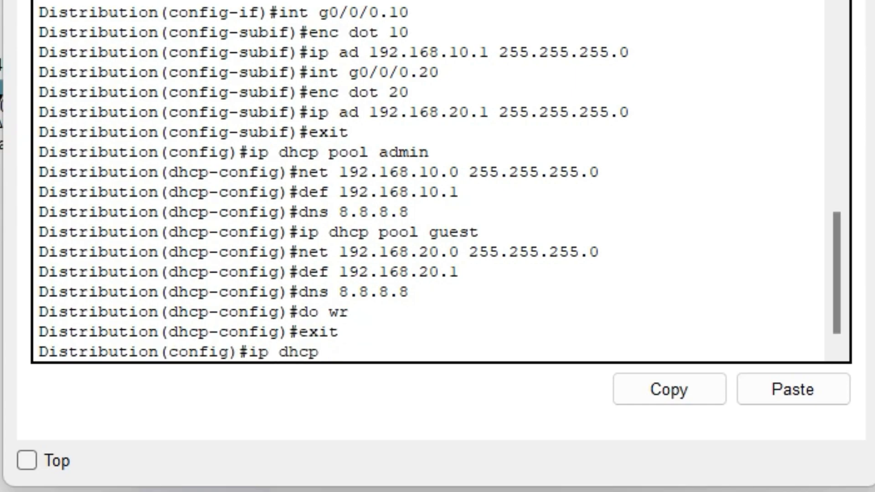
text( exc 192.)
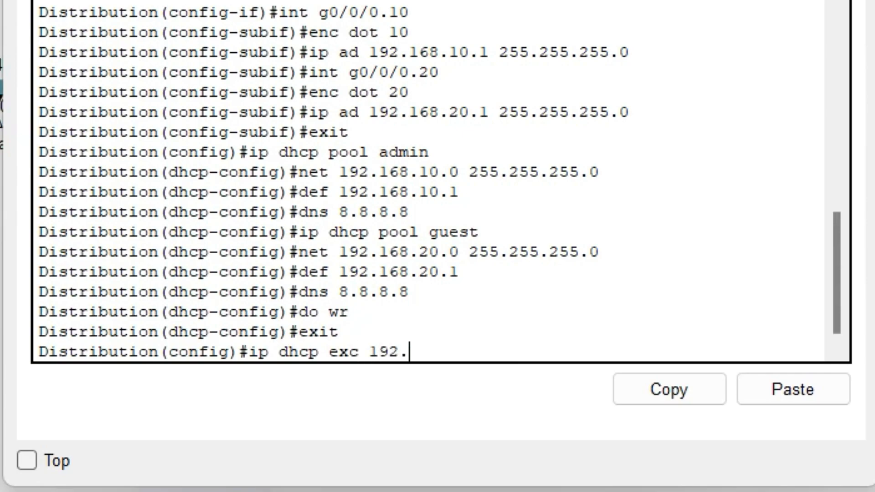
text(168.10)
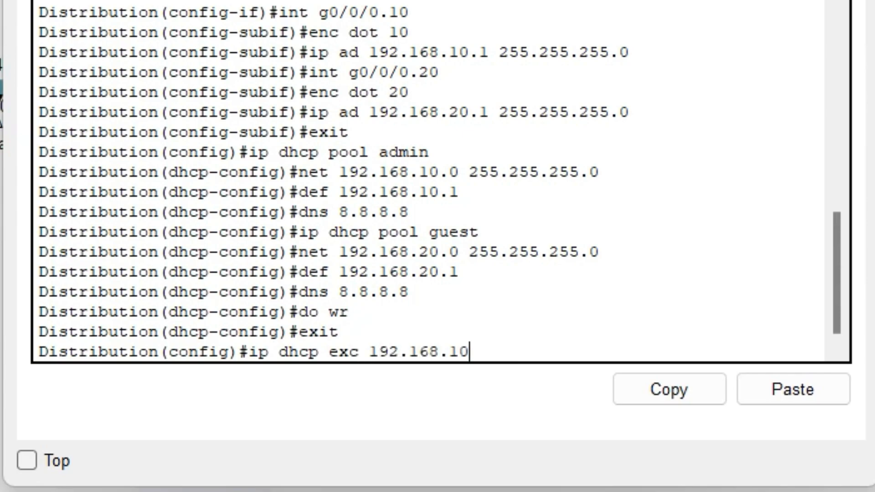
text(.1 192.168.10.9)
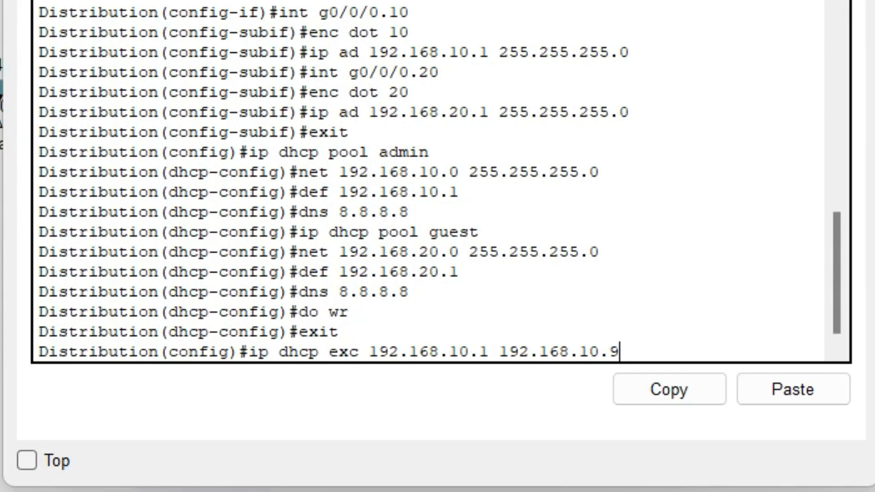
key(Return)
Step: Exclude addresses 192.168.20.1 through 192.168.20.9 from DHCP assignment and save the router's configuration with do wr
key(Up)
key(Left)
key(Left)
key(Left)
key(Left)
key(Left)
key(Left)
key(Left)
key(Left)
key(Left)
key(Left)
key(Left)
key(Left)
key(Left)
key(Left)
key(Left)
key(Left)
key(BackSpace)
text(2)
key(Right)
key(Right)
key(Right)
key(Right)
key(Right)
key(Right)
key(Right)
key(Right)
key(Right)
key(Right)
key(Right)
key(Right)
key(Right)
key(BackSpace)
text(2)
key(Return)
text(do wr)
key(Return)
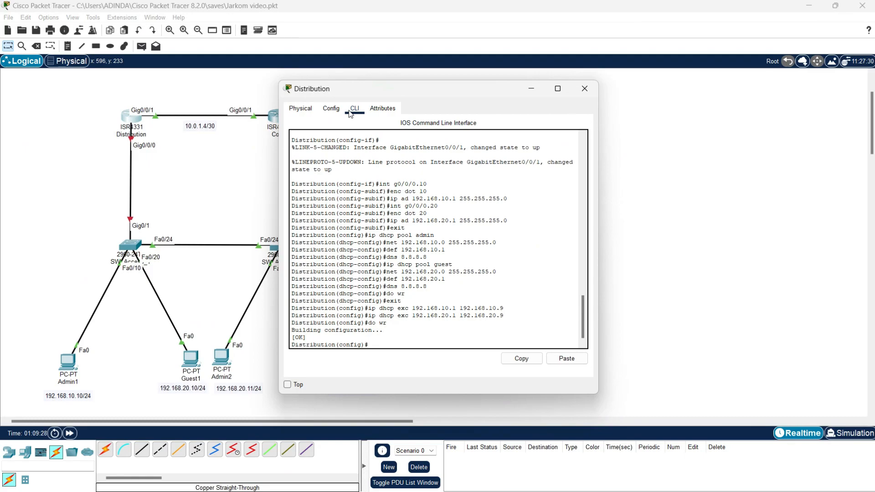
Step: Minimise the Distribution router's window, open SW_Access_1's command line and enter global configuration mode
click(531, 88)
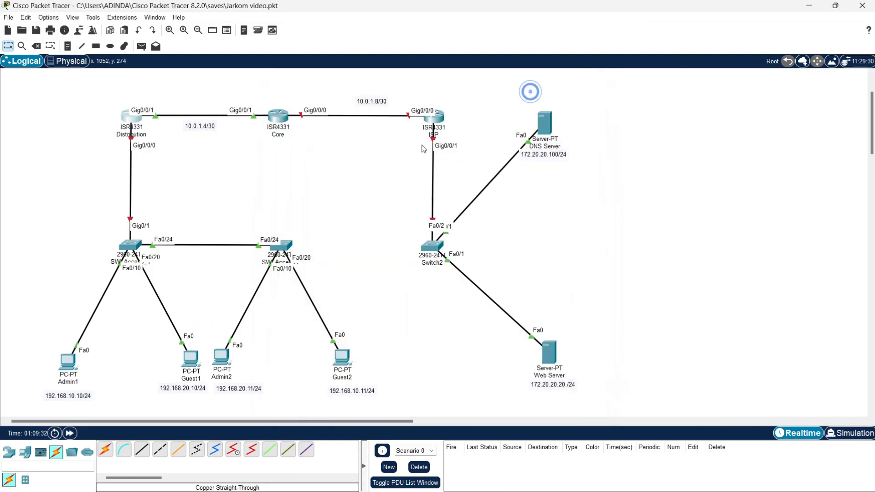
click(126, 247)
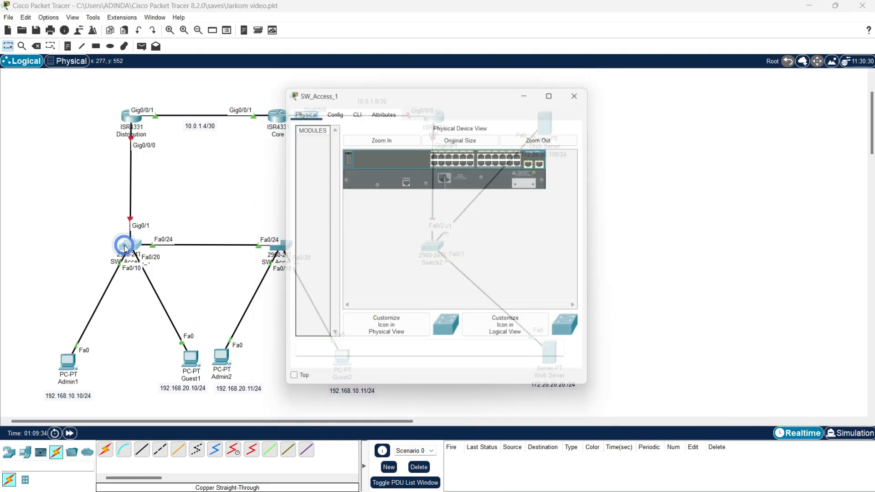
click(349, 113)
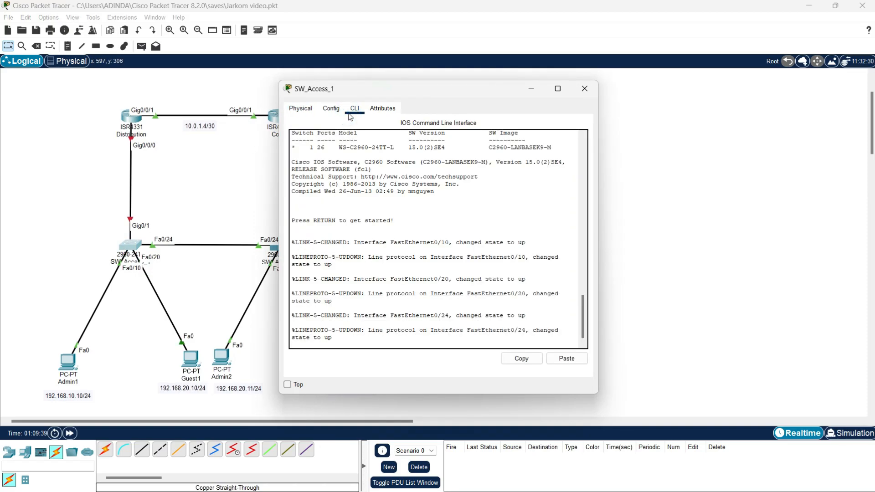
key(Return)
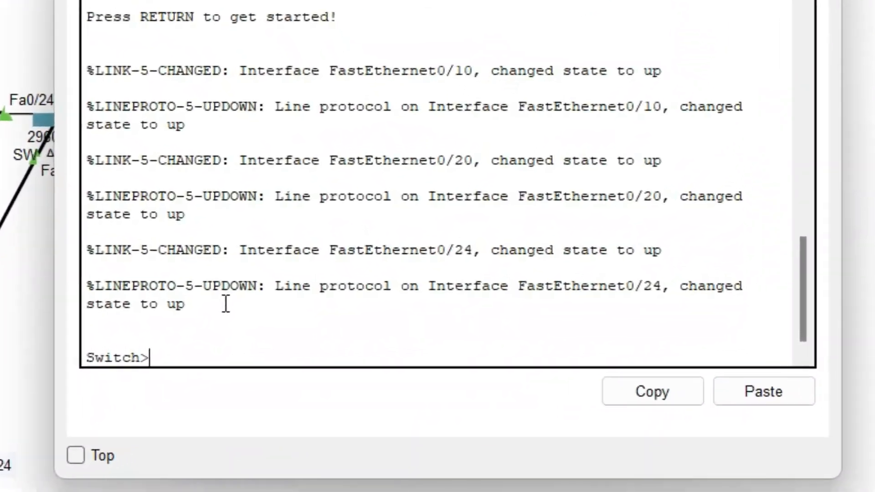
text(en)
key(Return)
text(conf te)
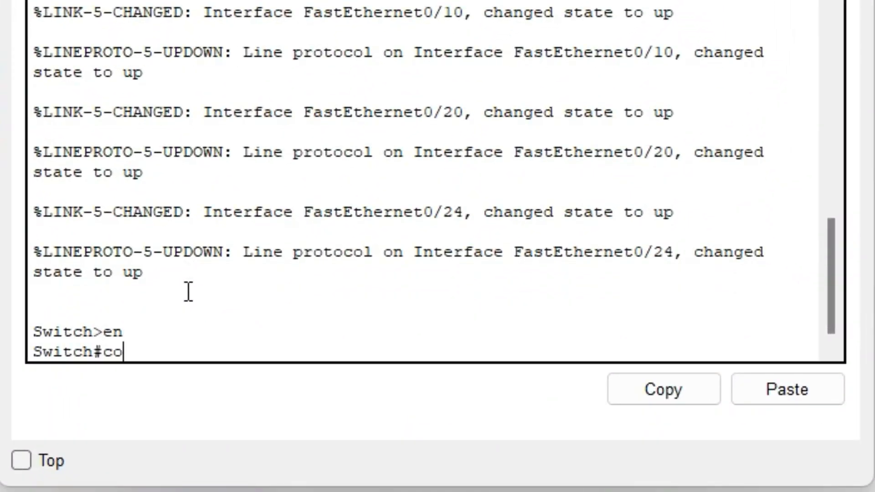
key(Return)
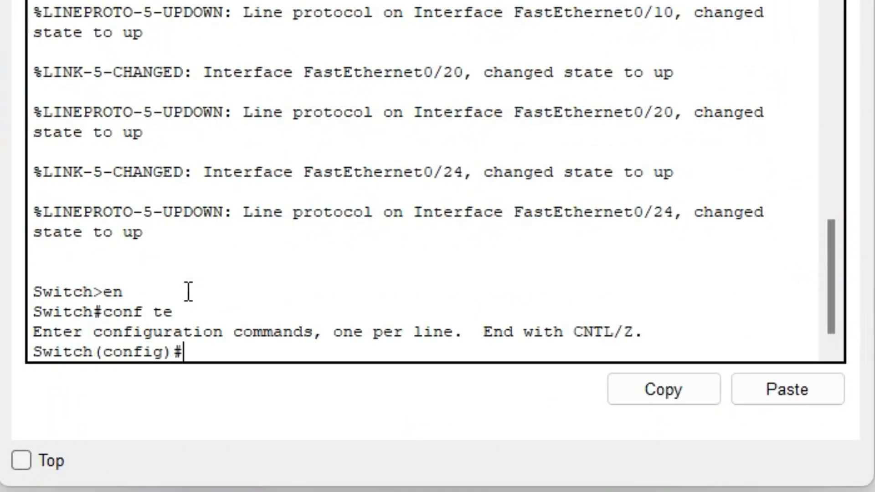
Step: Set the hostname of the first access switch to SW_Access_1
text(hos SW )
text(Acc)
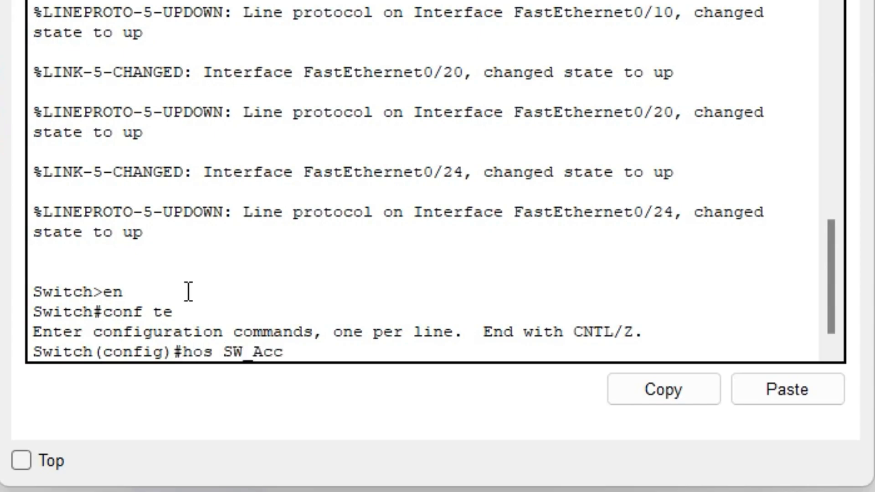
text(ess_1)
key(Return)
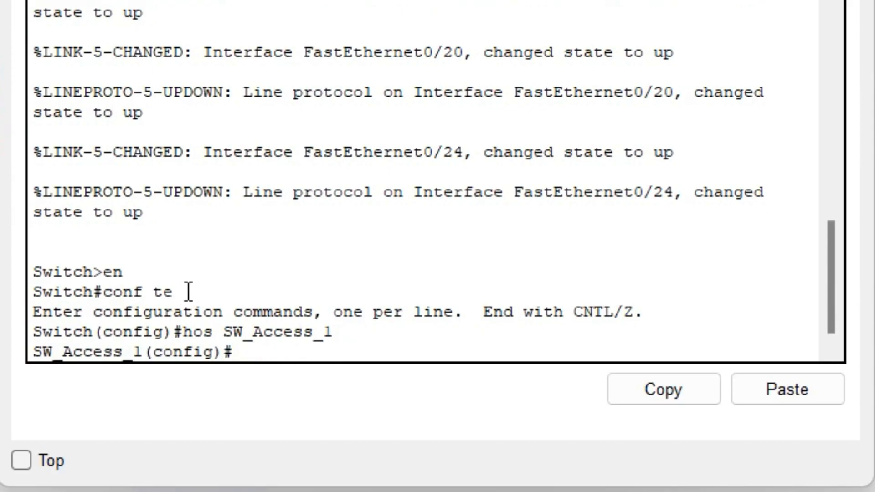
Step: Create VLAN 10 on SW_Access_1 and name it admin
text(vl 10)
key(Return)
text(name )
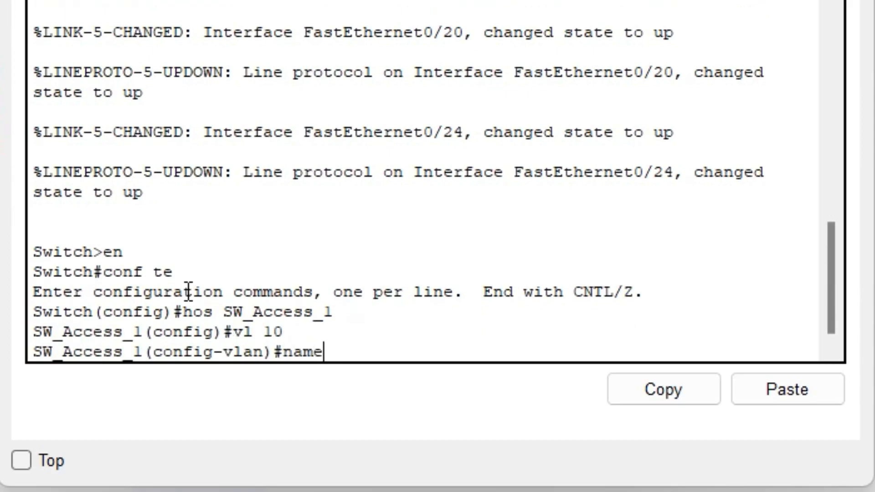
text(admin)
key(Return)
Step: Create VLAN 20 on SW_Access_1 and name it guest
text(c)
key(BackSpace)
text(vl 20)
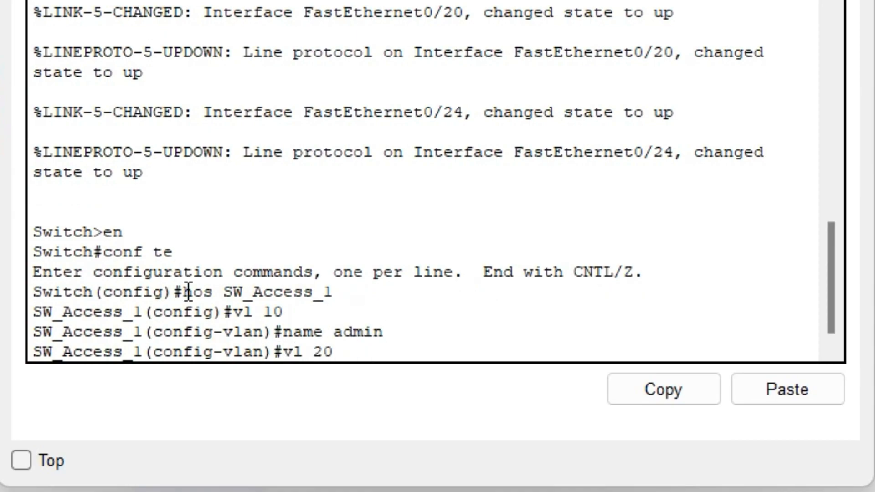
key(Return)
text(name guest)
key(Return)
Step: Make SW_Access_1's interface g0/1 a trunk port and allow VLANs 10 and 20 on it
text(int g0/1)
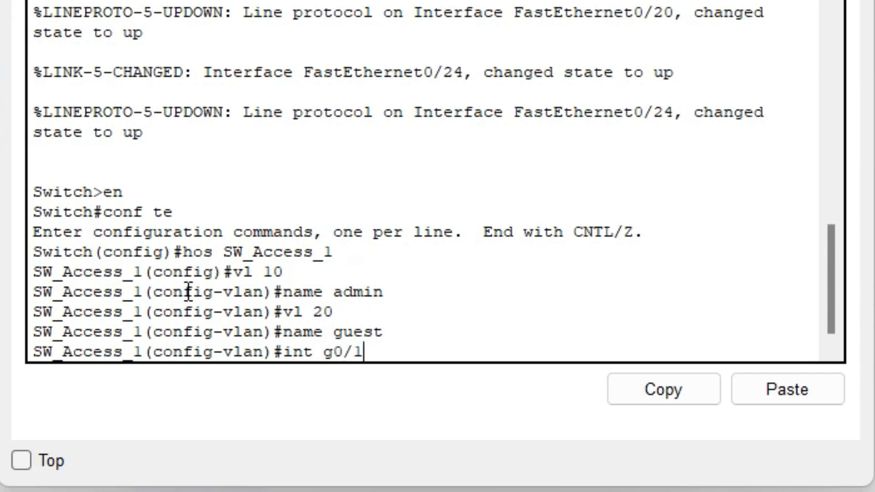
key(Return)
text(sw mo tr)
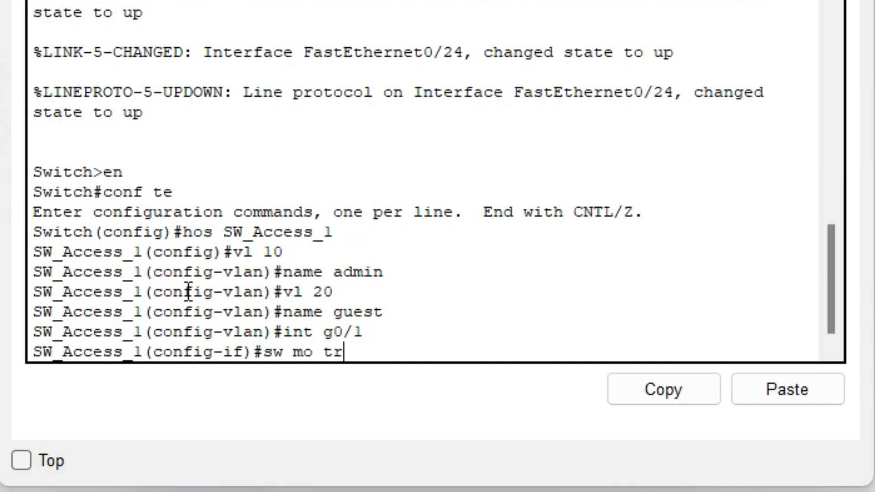
key(Return)
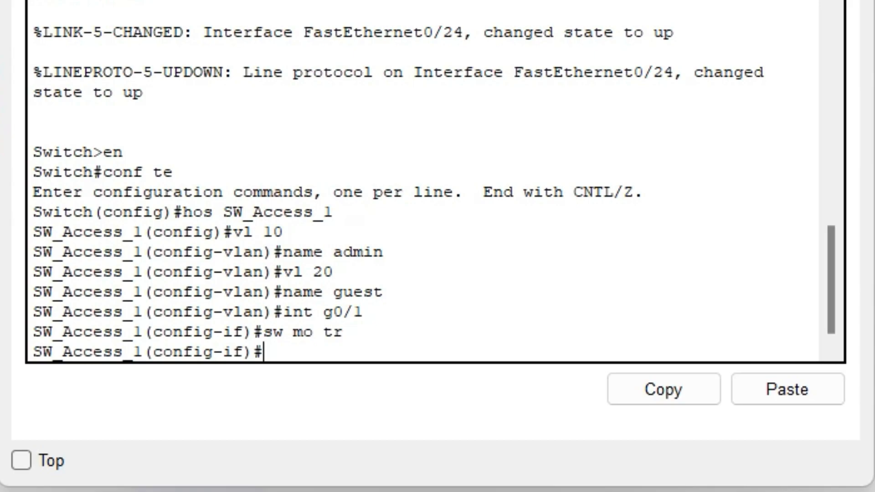
text(sw tr all vl)
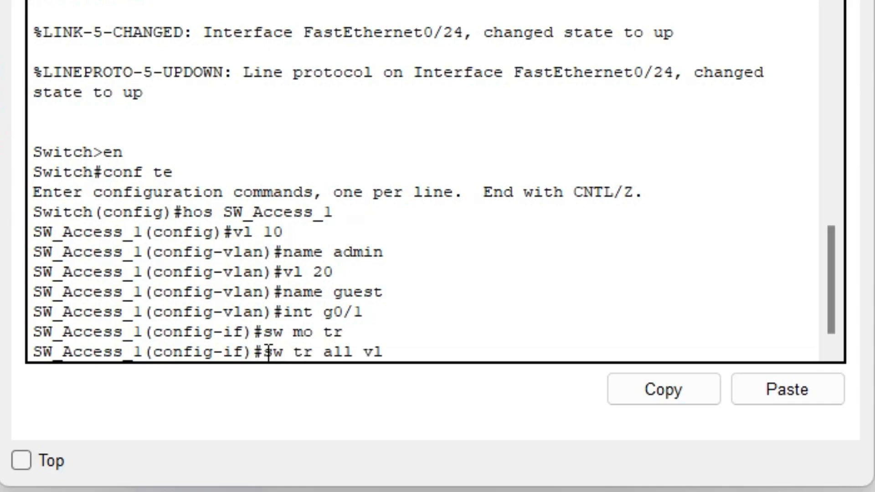
text( 10,20)
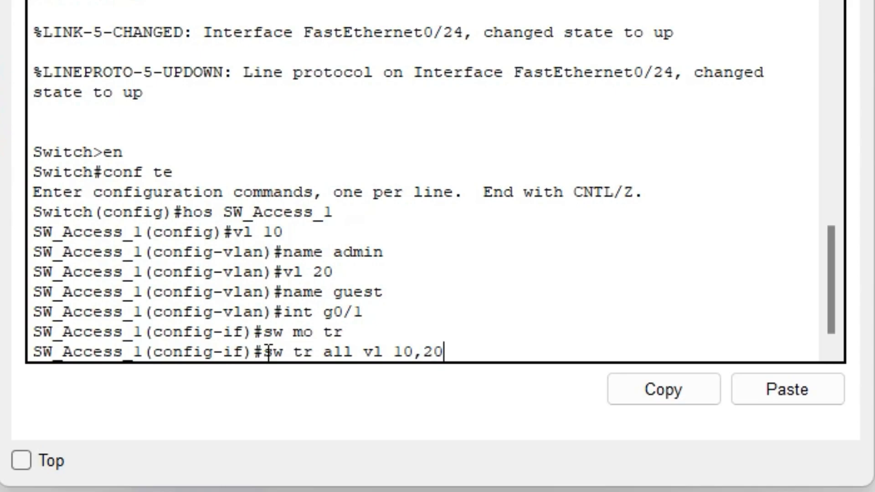
key(Return)
Step: Make SW_Access_1's interface fa0/10 an access port and assign it to VLAN 10
text(fa0/10)
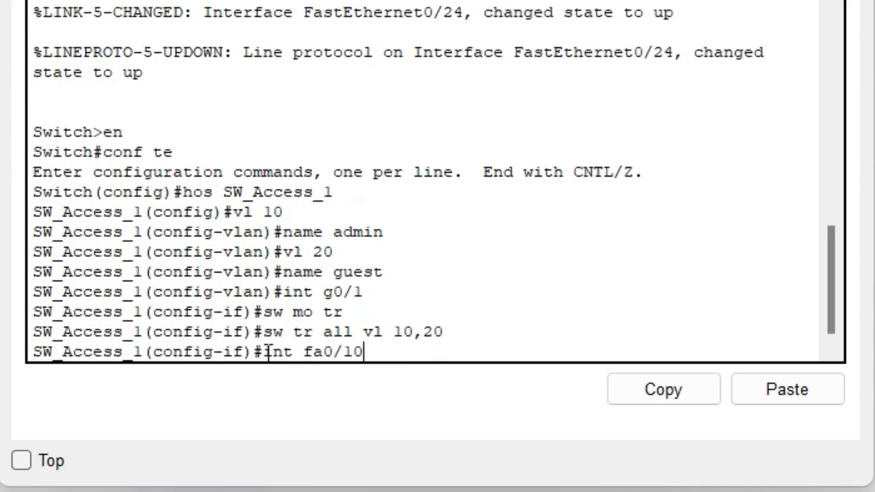
key(Return)
text(sw mo ac)
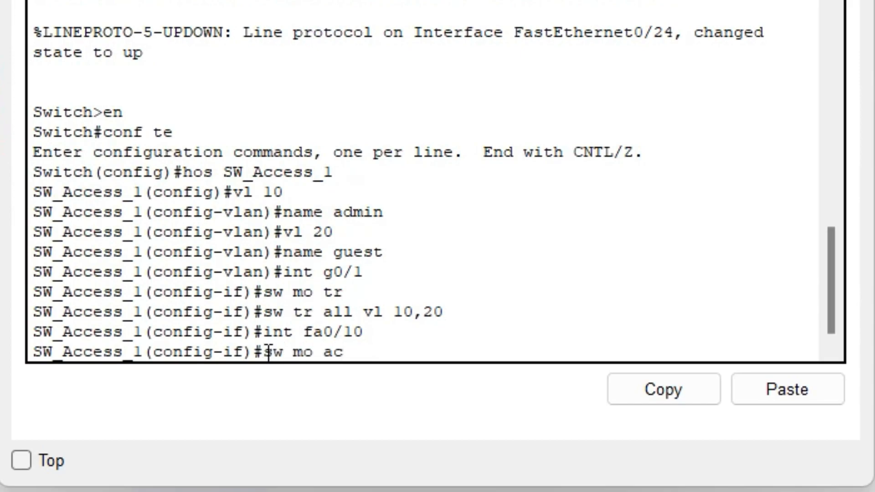
key(Return)
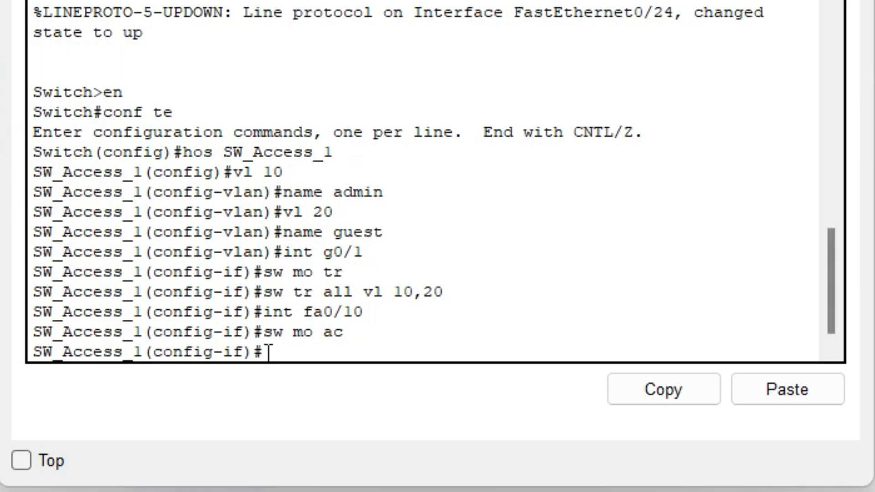
text(sw ac vl 10)
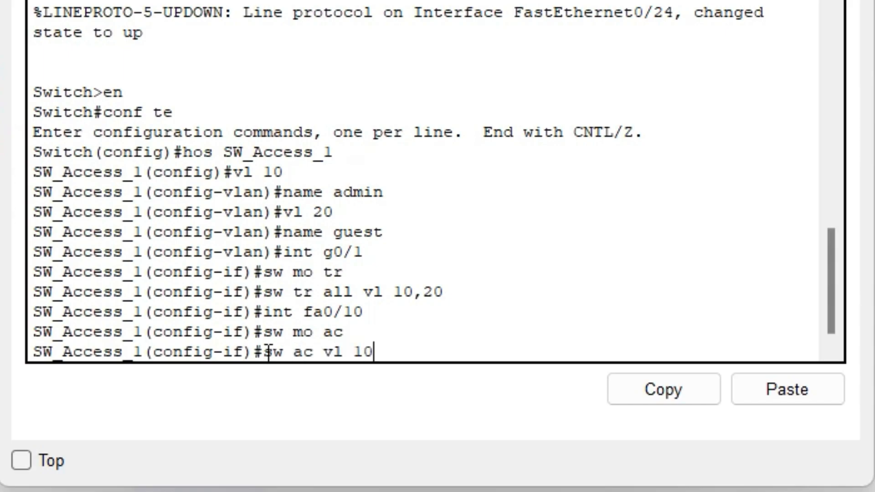
key(Return)
Step: Enter interface configuration for fa0/20 on SW_Access_1
key(Up)
key(Up)
key(Up)
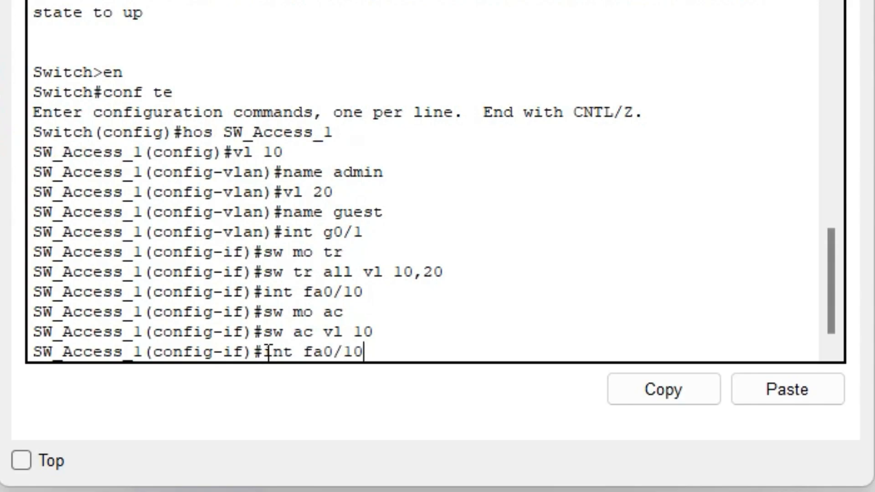
key(Return)
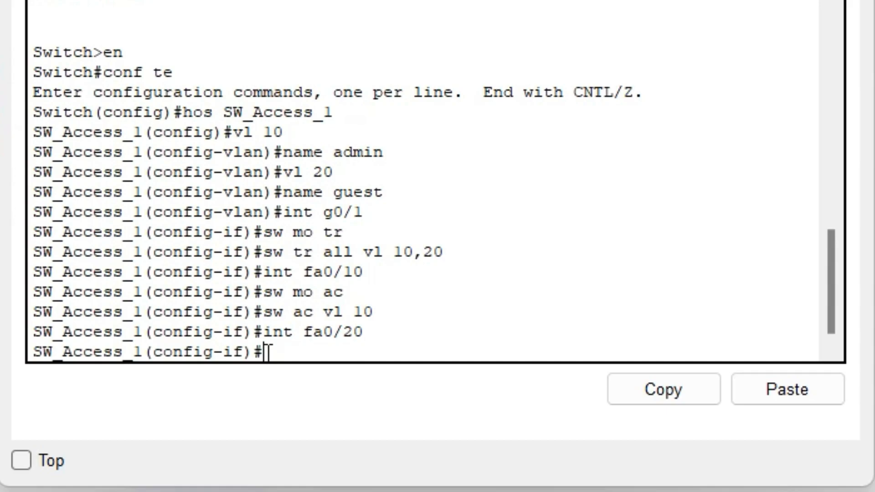
Step: Select interface f0/24 on SW_Access_1 and set its switchport mode to trunk
key(Up)
key(Up)
key(Down)
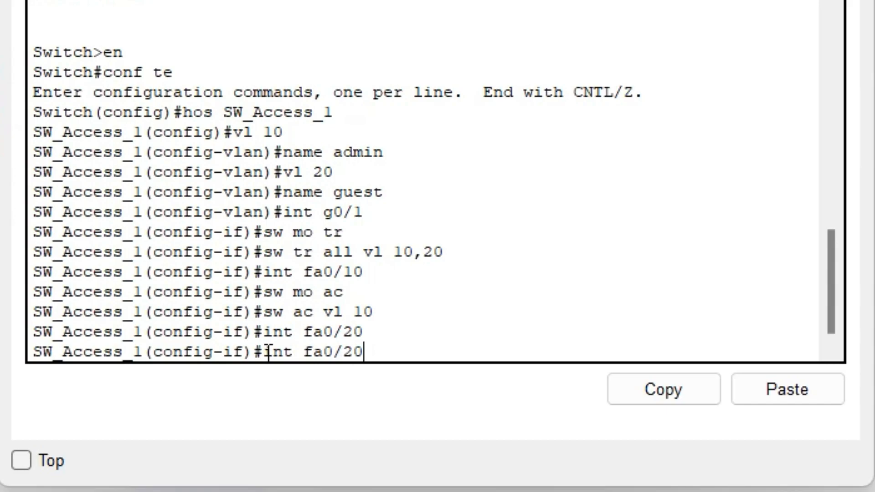
key(BackSpace)
text(4)
key(Left)
key(Left)
key(Left)
key(BackSpace)
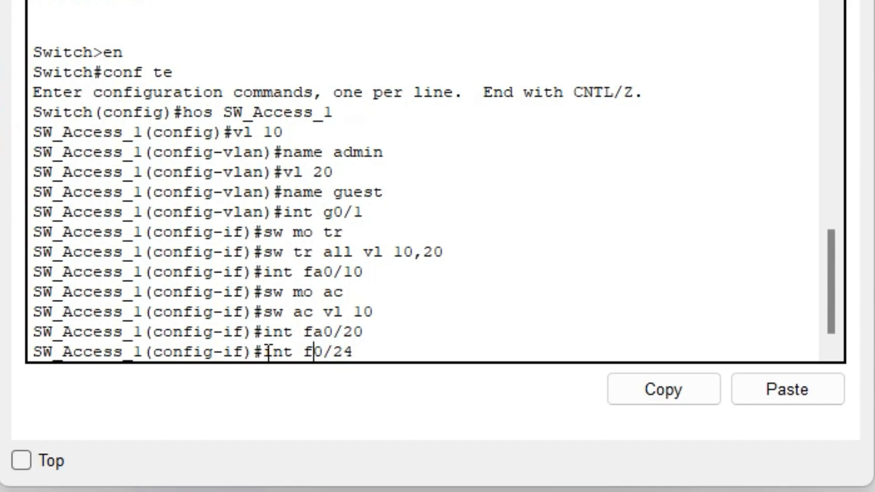
key(Return)
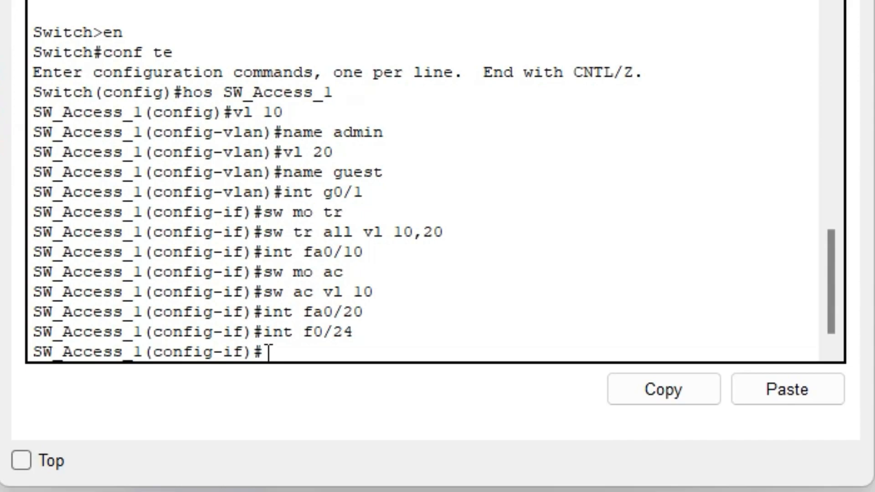
text(sw mo tr)
key(Return)
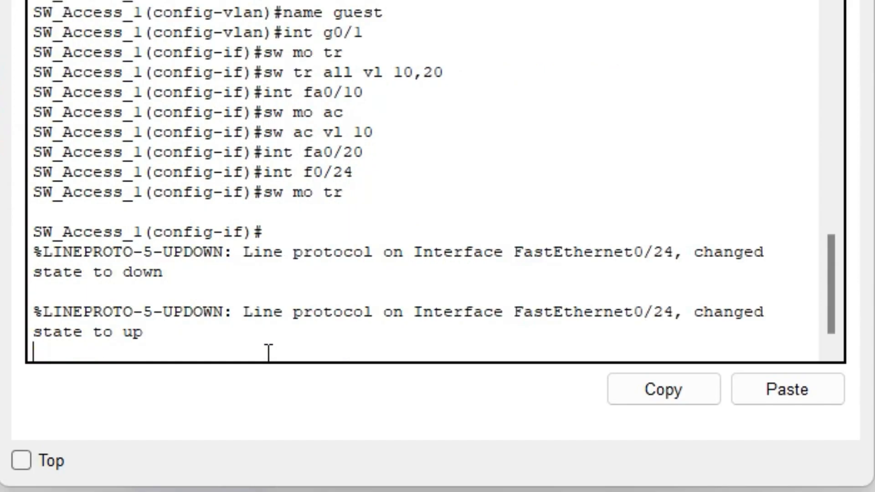
Step: Open SW_Access_2's command line and enter global configuration mode
click(282, 241)
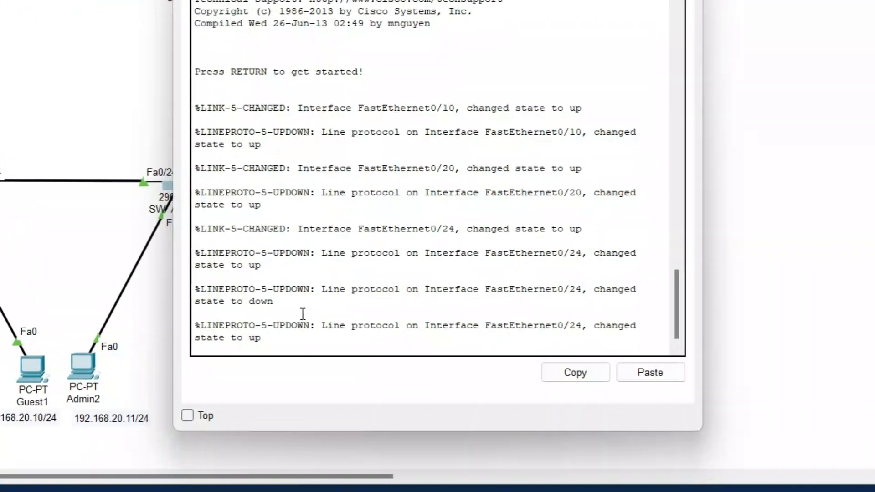
key(Return)
text(en)
key(Return)
text(en)
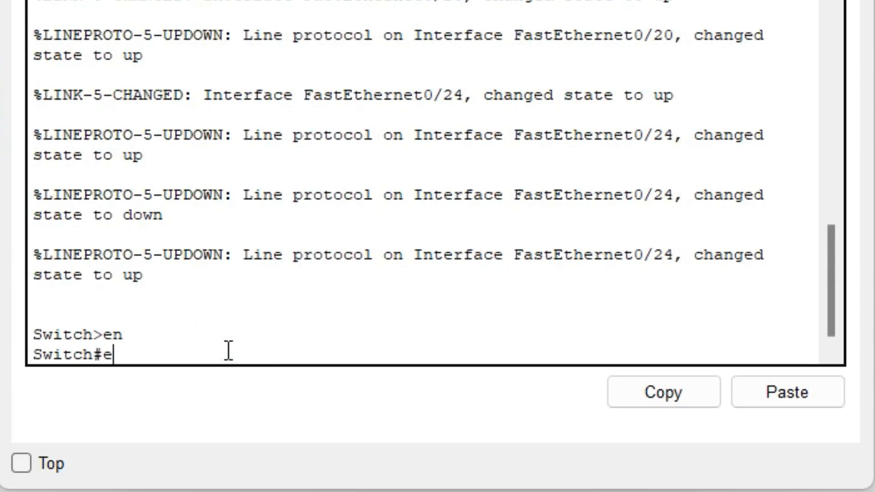
key(Return)
text(conf te)
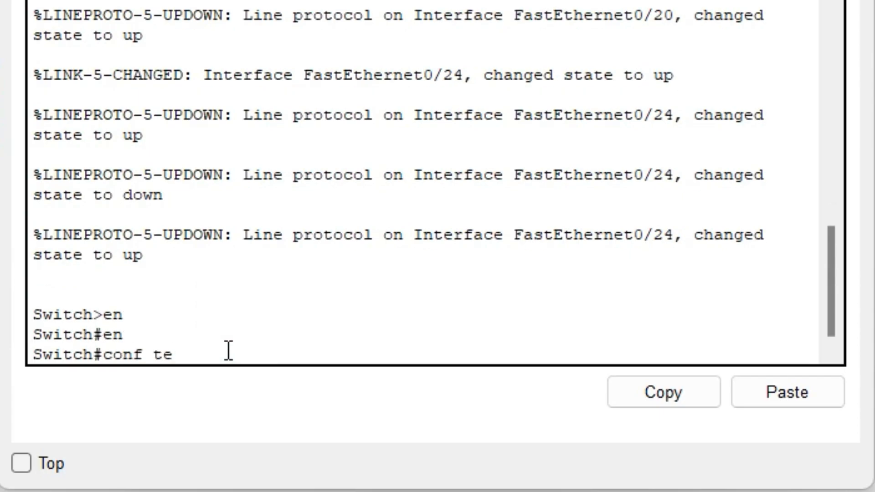
key(Return)
Step: Set the hostname of the second access switch to SW_Access_2
text(hos )
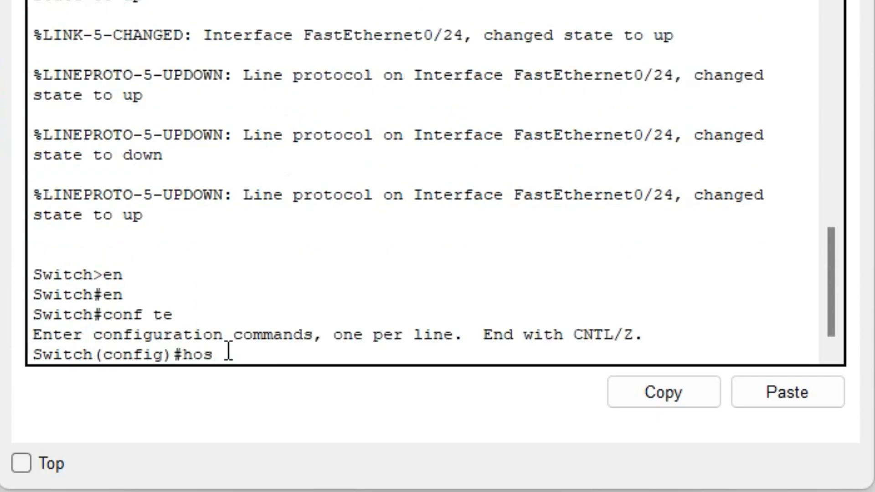
text(SW_Acces)
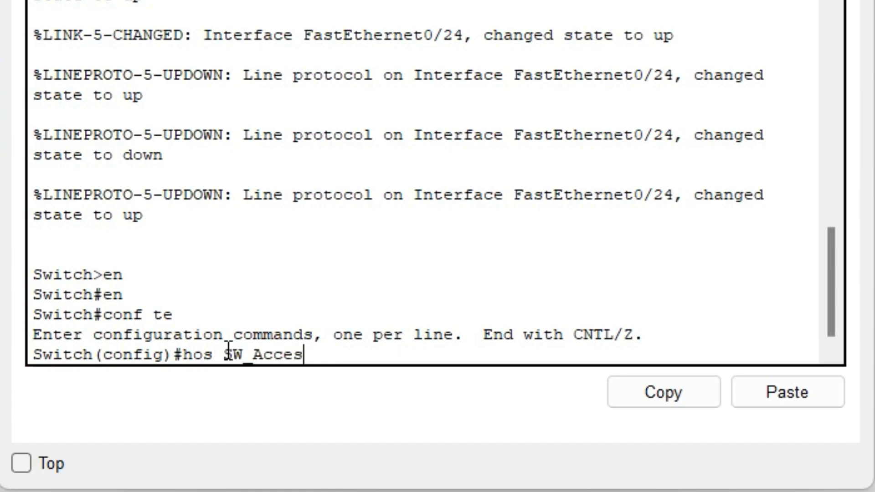
text(s_2)
key(Return)
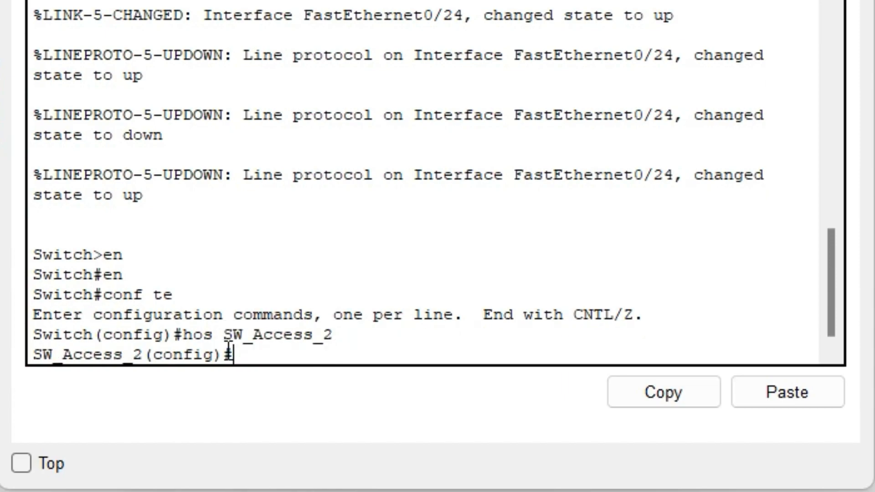
Step: Create VLAN 10 on SW_Access_2 and name it admin
text(vl 10)
key(Return)
text(name a)
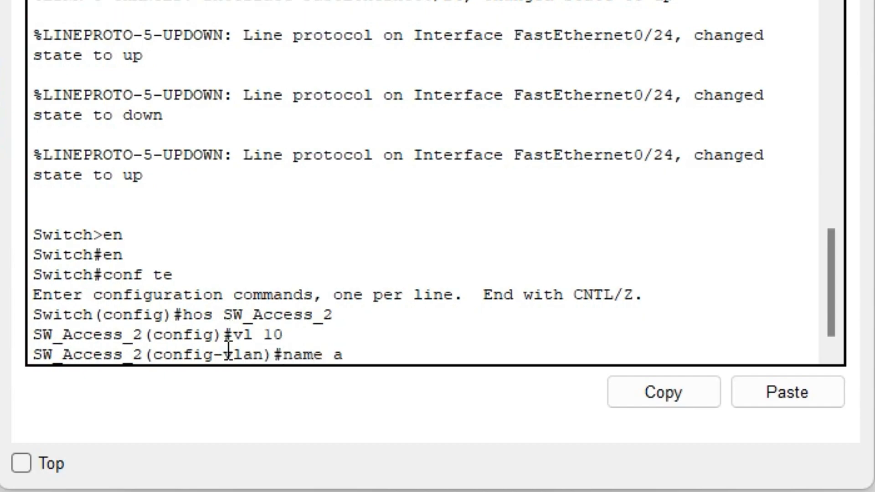
text(dmin)
key(Return)
Step: Create VLAN 20 on SW_Access_2 and name it guest
text(vl 20)
key(Return)
text(name guest)
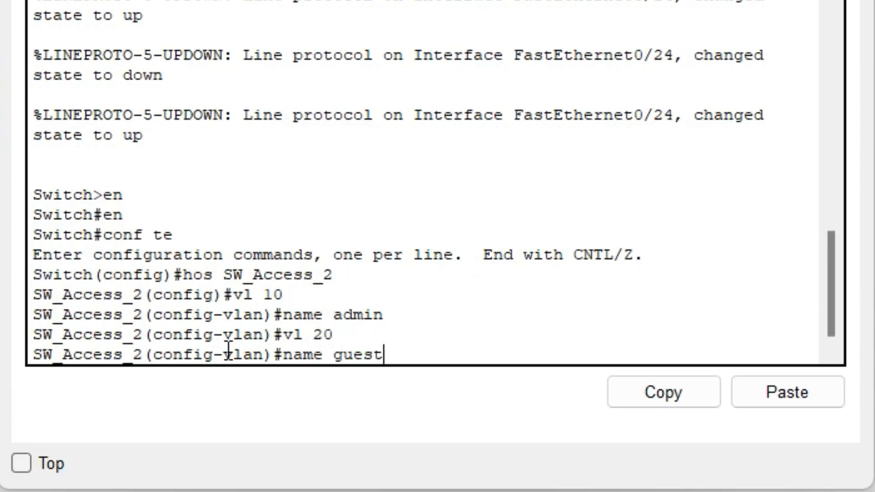
key(Return)
Step: Set interface f0/24 on SW_Access_2 to trunk mode and allow VLANs 10 and 20 on it
text(int)
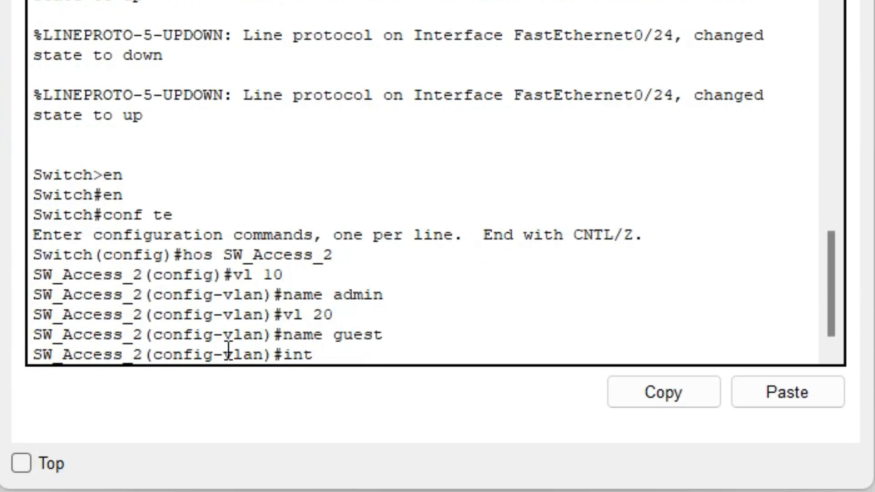
text( f0/24)
key(Return)
text(sw mo tr)
key(Return)
text(sw tr al vl 10,20)
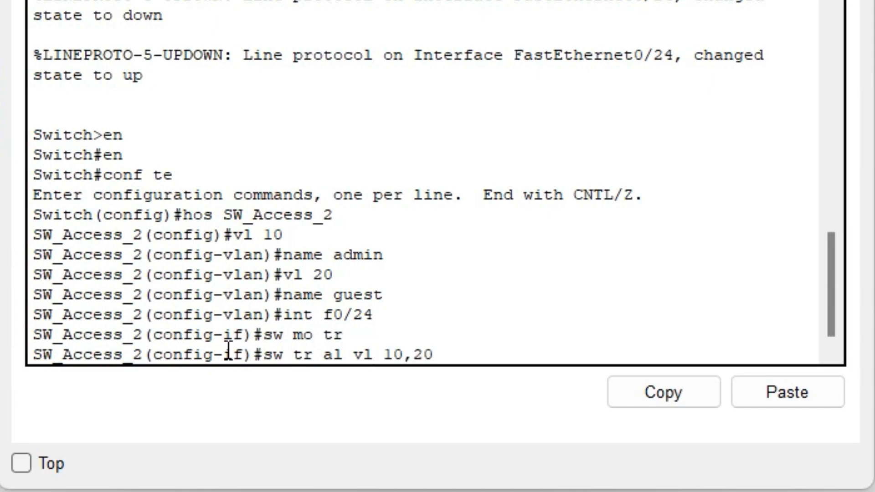
key(Return)
Step: Set interface f0/10 on SW_Access_2 to access mode and assign it to VLAN 10
text(int f0/10)
key(Return)
text(sw mo ac\)
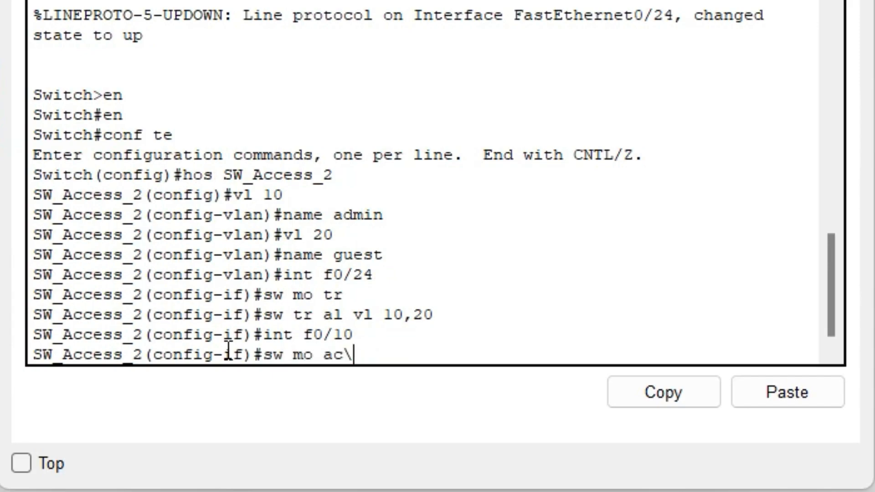
key(Return)
text(sw ac vl 10)
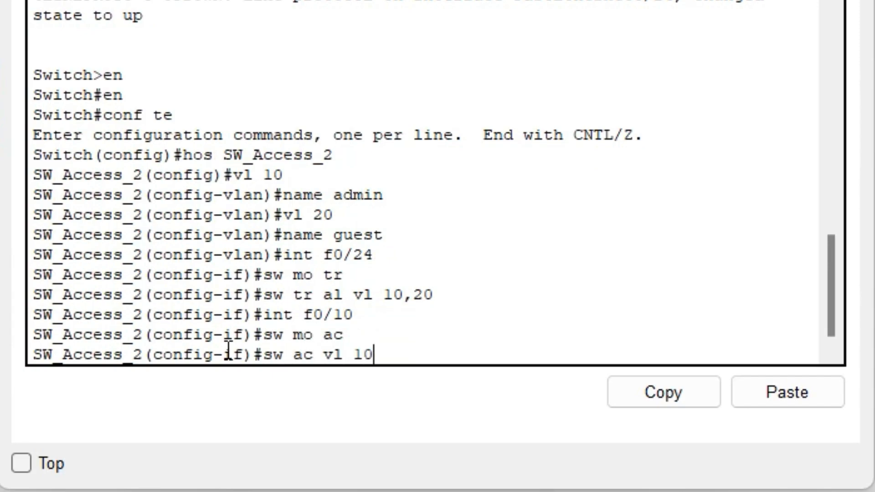
key(Return)
Step: Set interface f0/20 on SW_Access_2 to access mode and assign it to VLAN 20
key(Up)
key(Up)
key(Up)
key(Left)
key(Left)
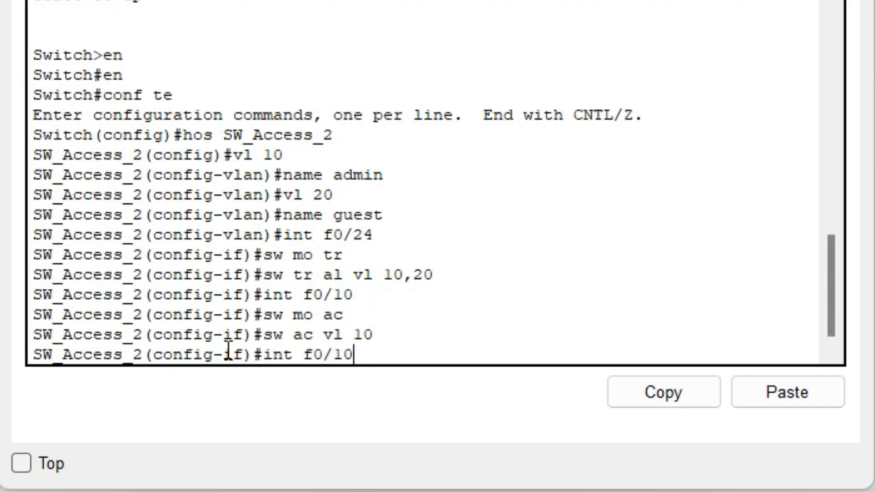
key(Delete)
text(2)
key(Return)
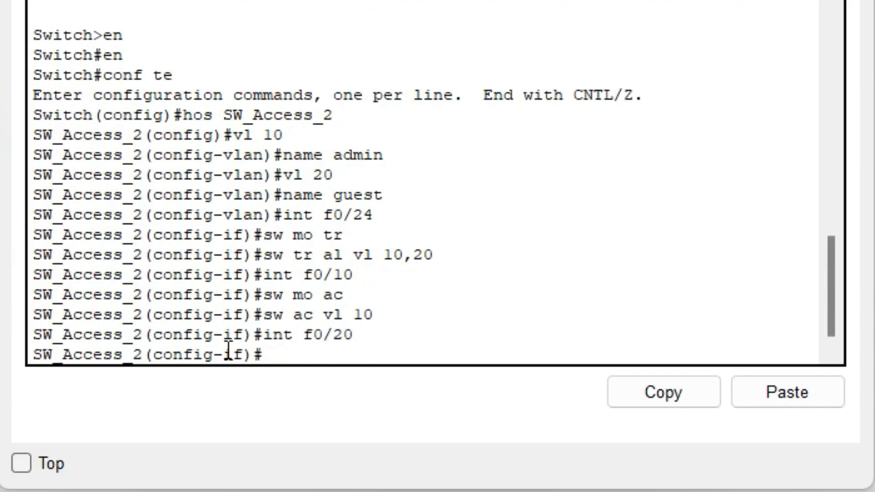
key(Up)
key(Up)
key(Up)
key(Return)
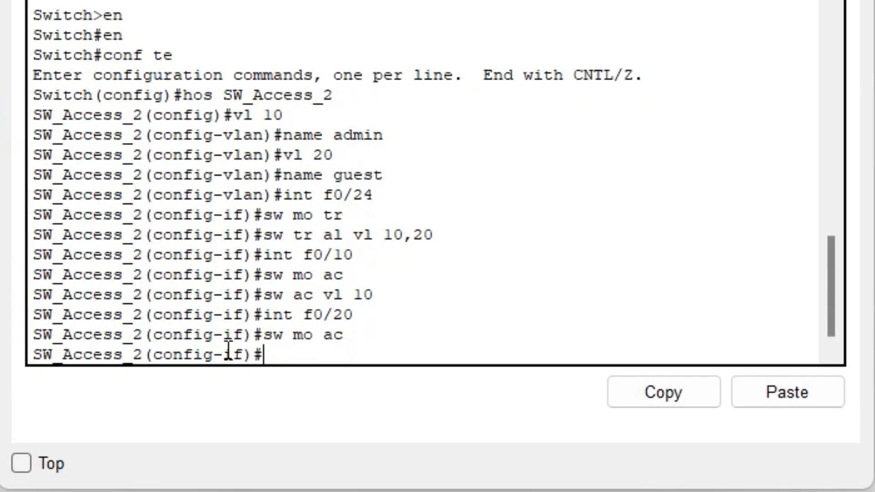
key(Up)
key(Up)
key(Up)
key(Left)
key(BackSpace)
text(2)
key(Return)
Step: Save SW_Access_2's running configuration and minimize its window
text(do wr)
key(Return)
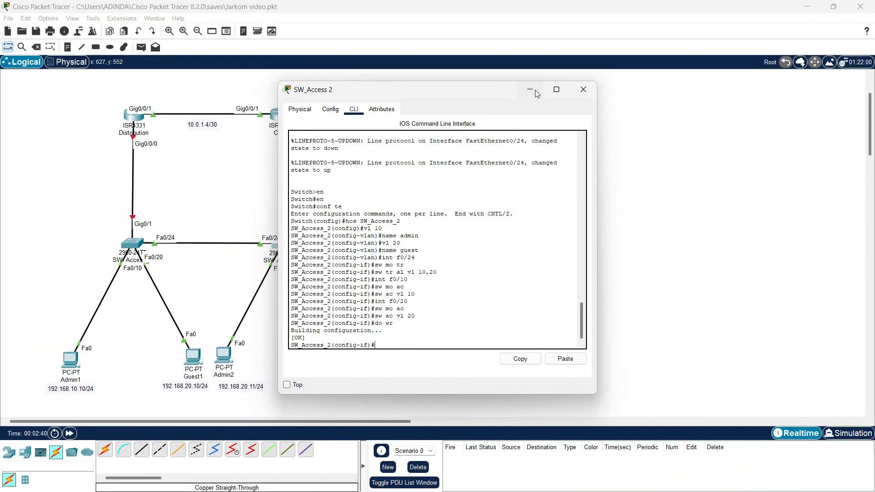
click(529, 90)
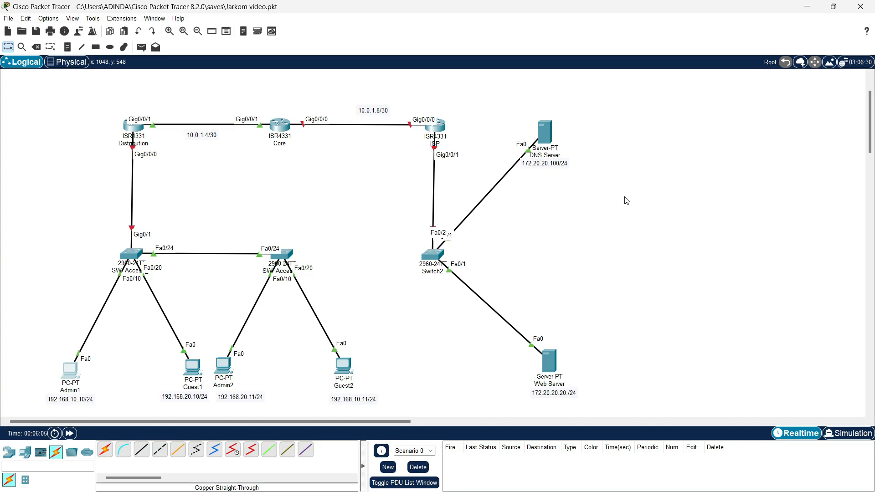
Step: Enter global configuration mode on the ISP router's command line and set its hostname to ISP
click(435, 126)
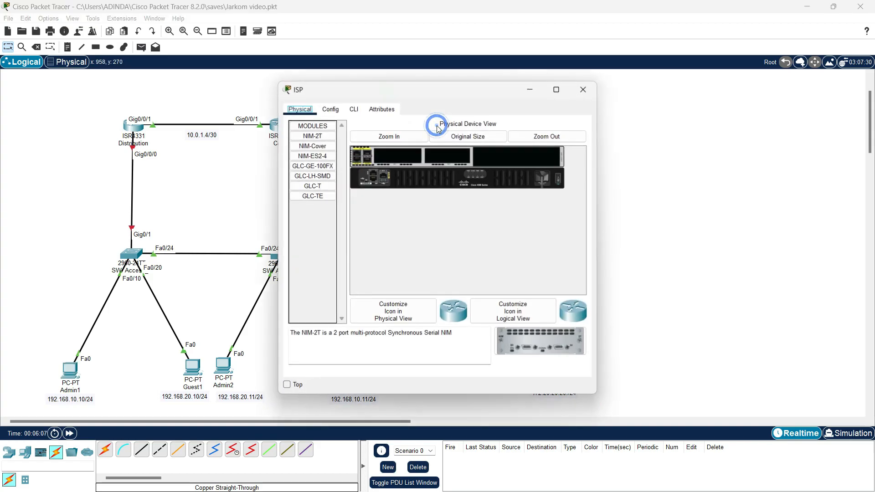
click(354, 110)
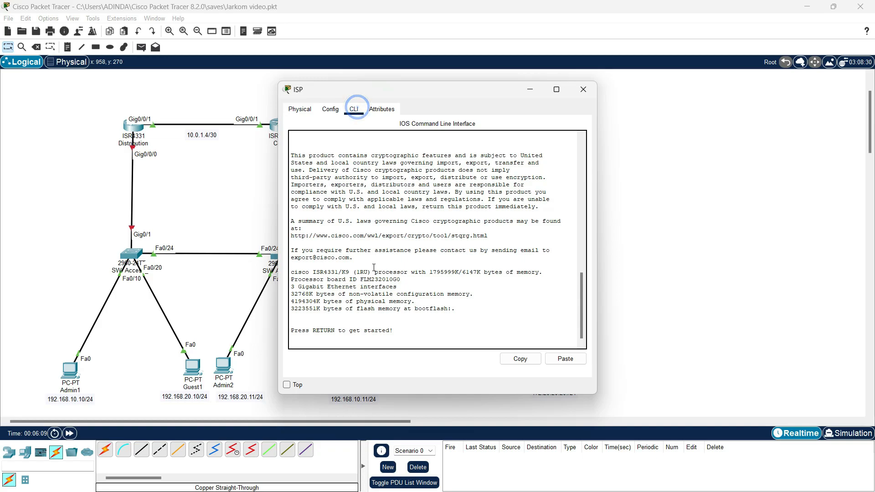
key(Return)
text(en)
key(Return)
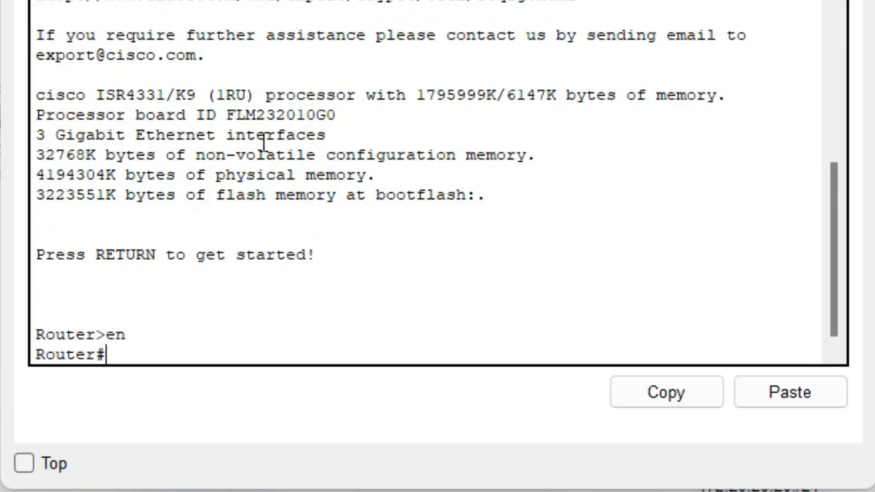
text(conf te)
key(Return)
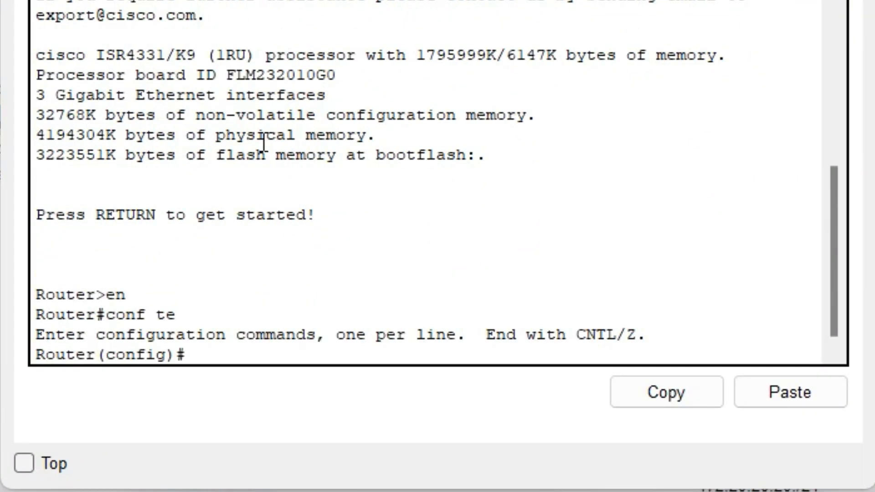
text(host ISP)
key(Return)
Step: Assign 10.0.1.10 with mask 255.255.255.252 to the ISP router's interface g0/0/0 and enable the interface
text(g)#g)
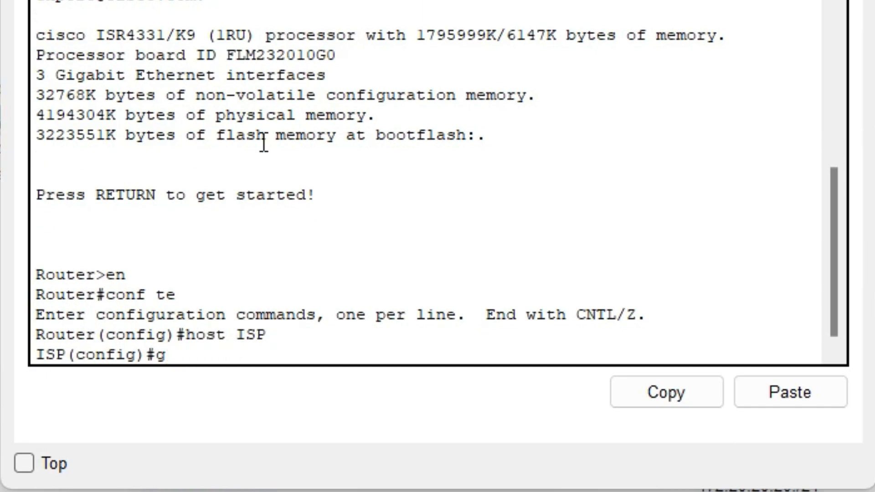
key(BackSpace)
text(int g0/0/0)
key(Return)
text(ip add 10.0.1.0)
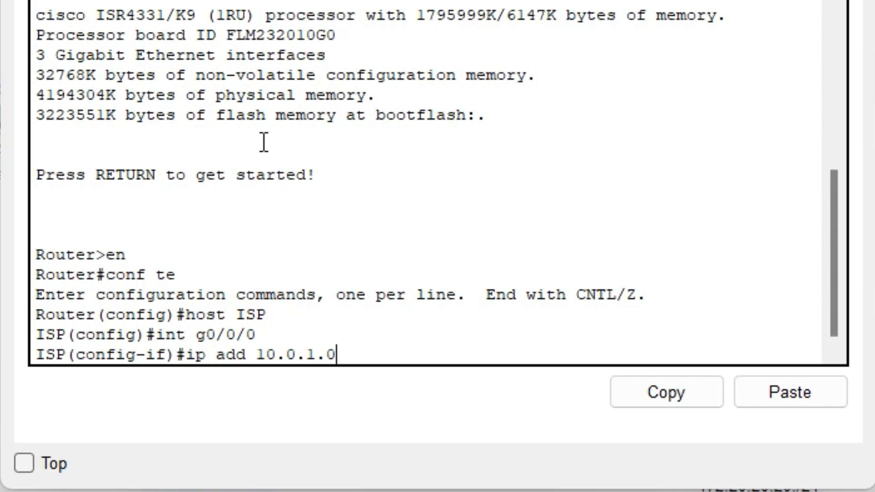
key(BackSpace)
text(10 255.255.255.252)
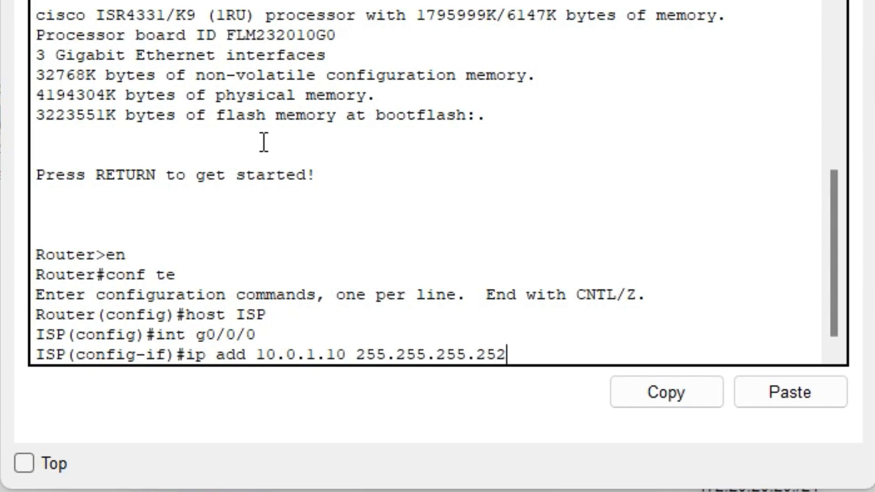
key(Return)
text(no sh)
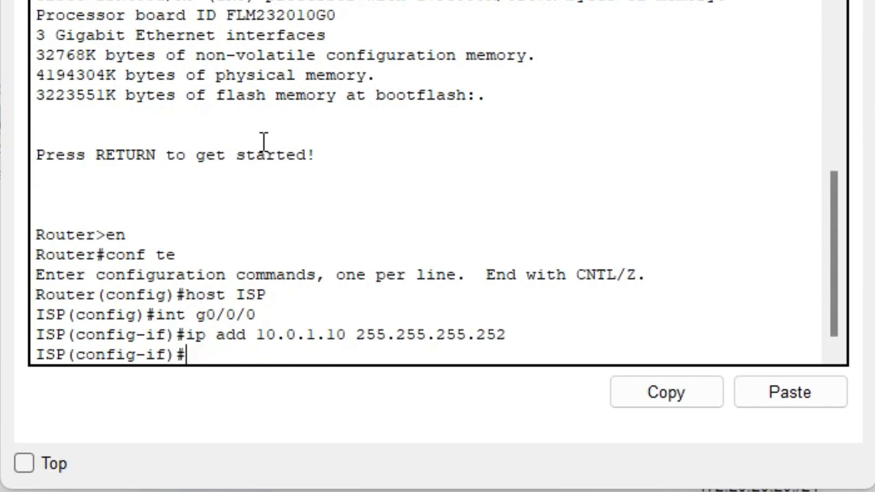
key(Return)
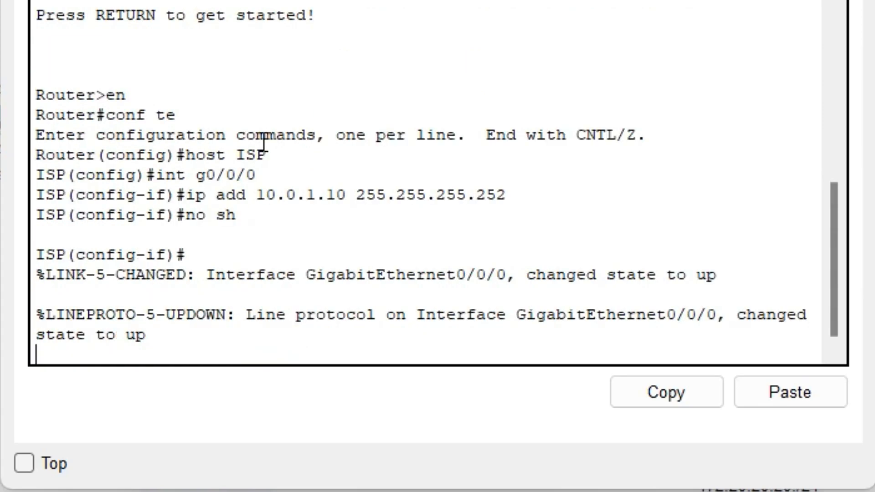
key(Return)
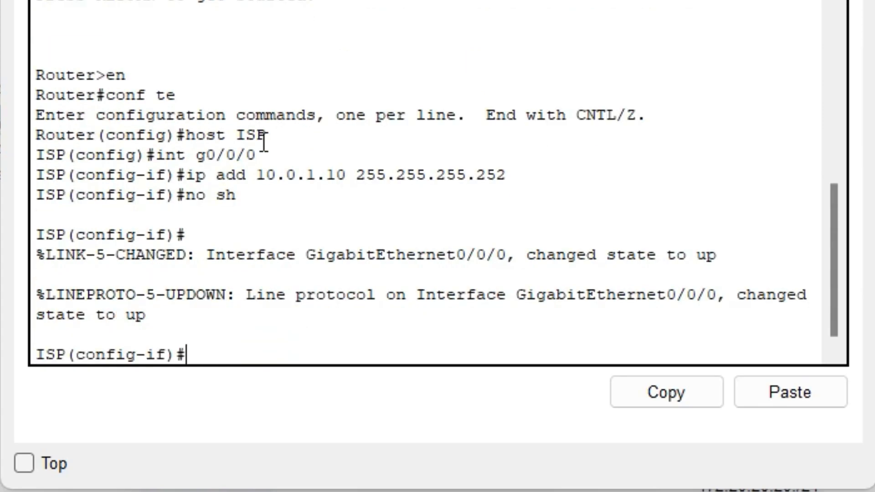
Step: Assign 172.20.20.1 with mask 255.255.255.0 to the ISP router's interface g0/0/1 and enable the interface
text(int g/)
key(Up)
key(Down)
text(1)
key(Return)
text(ip ad 172)
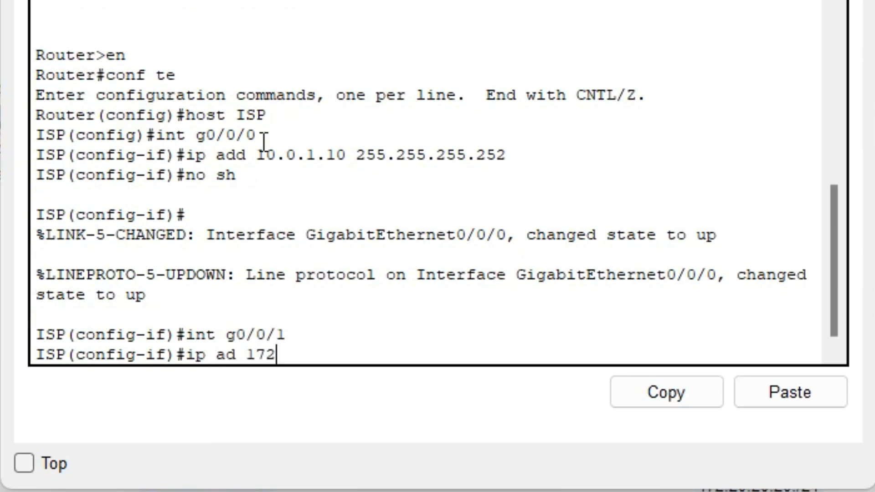
text(.20.20.1 25)
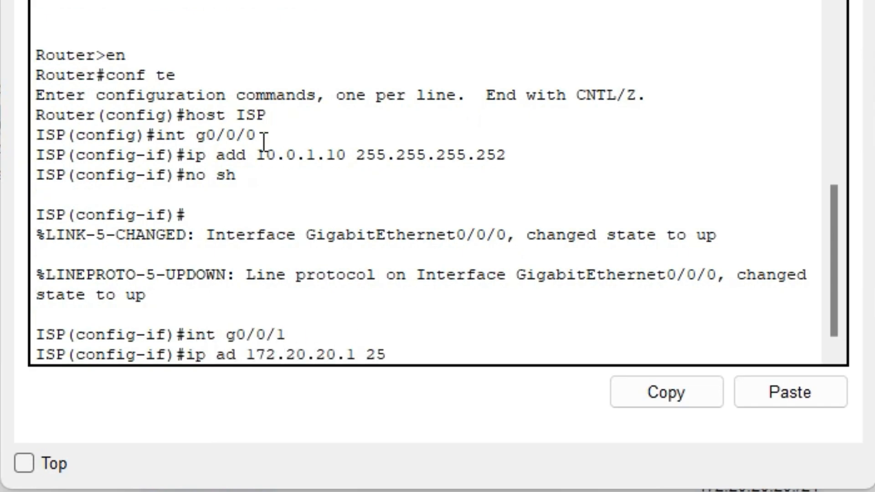
text(5.255.255.0)
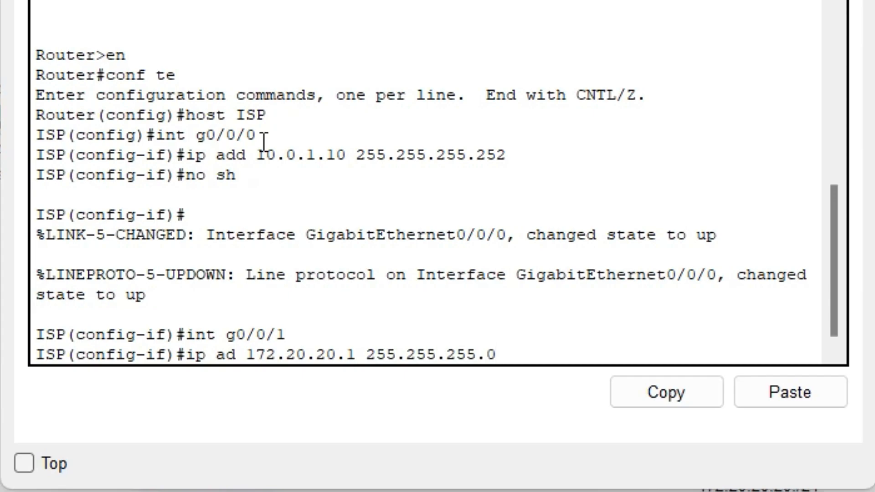
key(Return)
text(no sh)
key(Return)
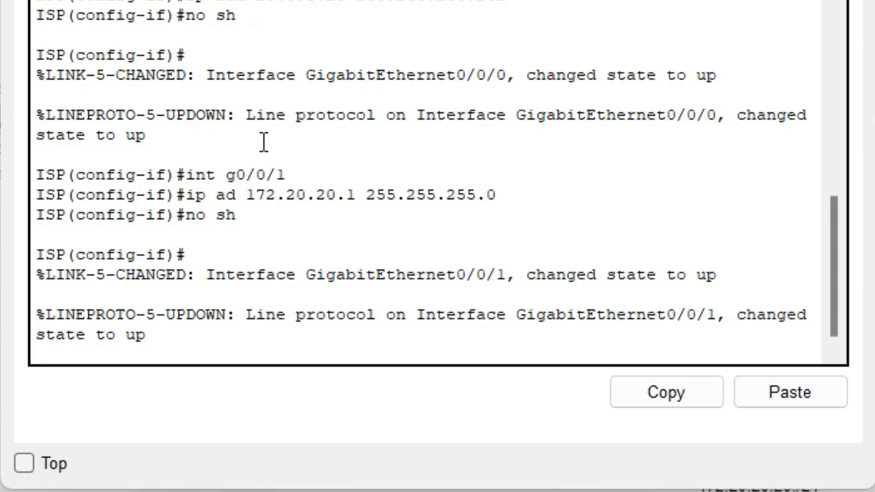
Step: Save the ISP router's running configuration
key(Return)
text(do wr)
key(Return)
Step: Start OSPF process 1 on the ISP router and advertise network 10.0.1.8 with wildcard 0.0.0.3 in area 0
text(ro os 1)
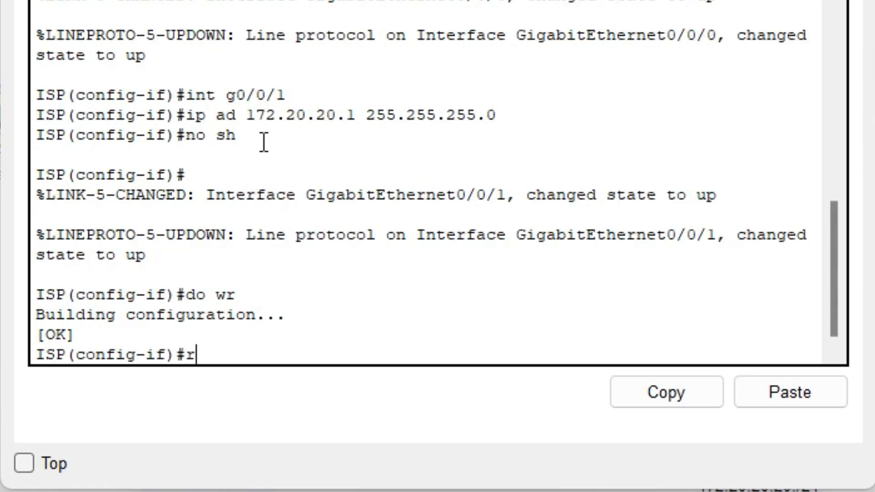
key(Return)
text(net 10.0.1.)
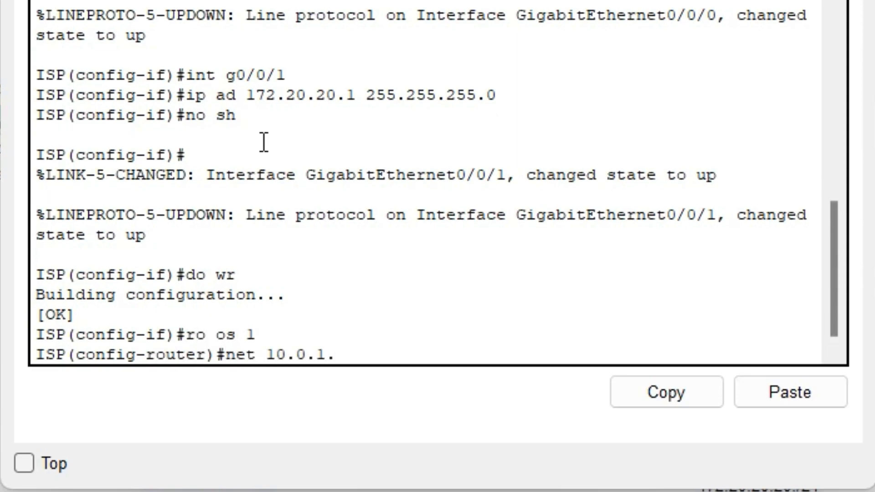
text(8 0.0.0.3 ar 0)
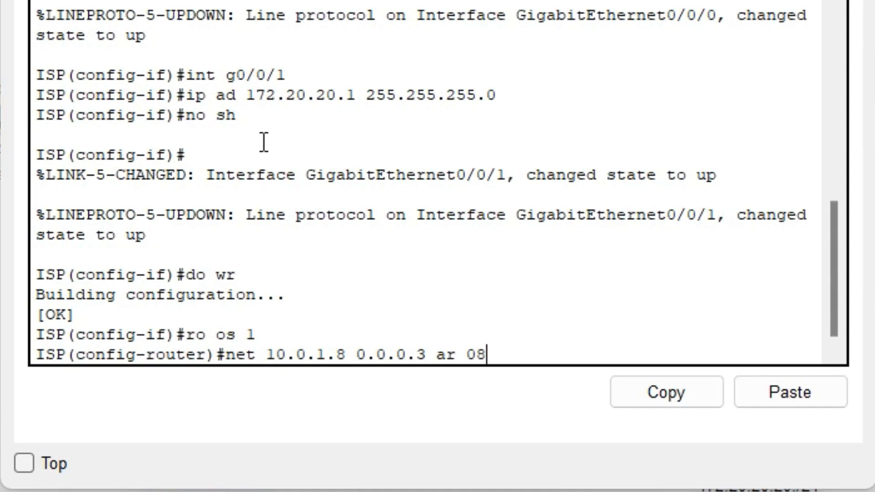
key(Return)
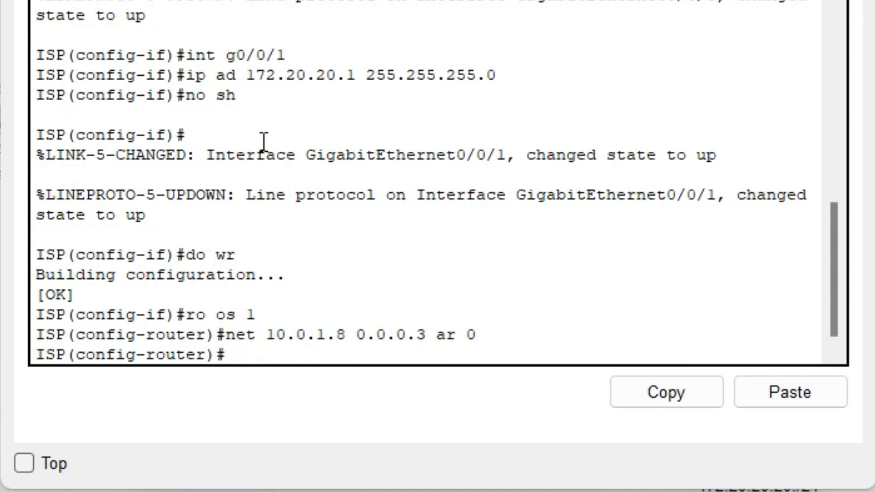
key(Return)
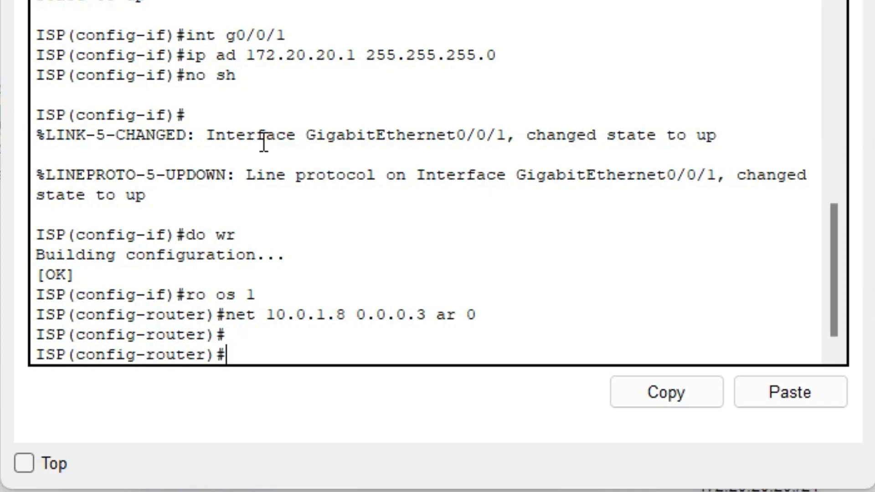
Step: Advertise network 172.20.20.0 with wildcard 0.0.0.255 in OSPF area 0 on the ISP router and save the configuration
text(net 172.20.20.0)
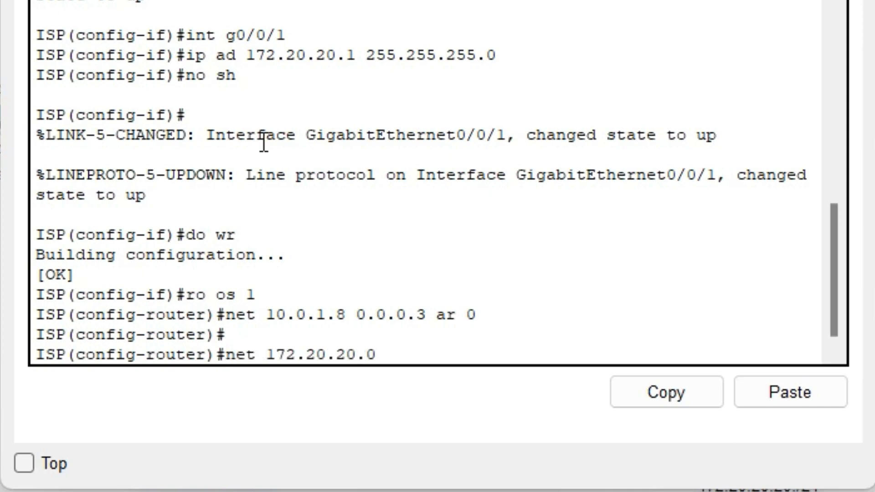
text( 0.0.0.255)
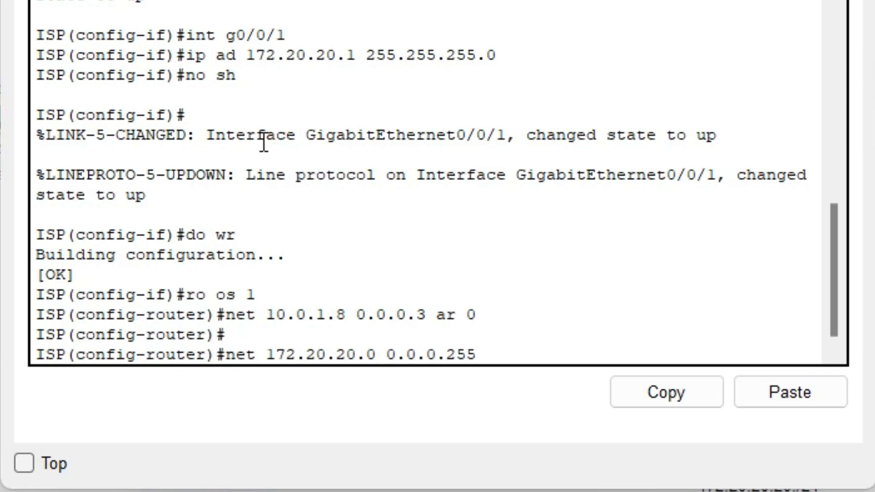
key(Return)
key(Up)
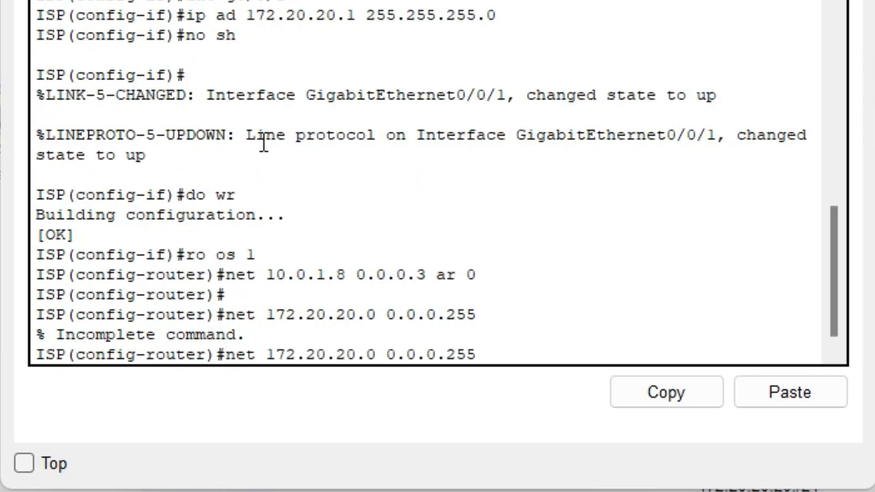
key(Up)
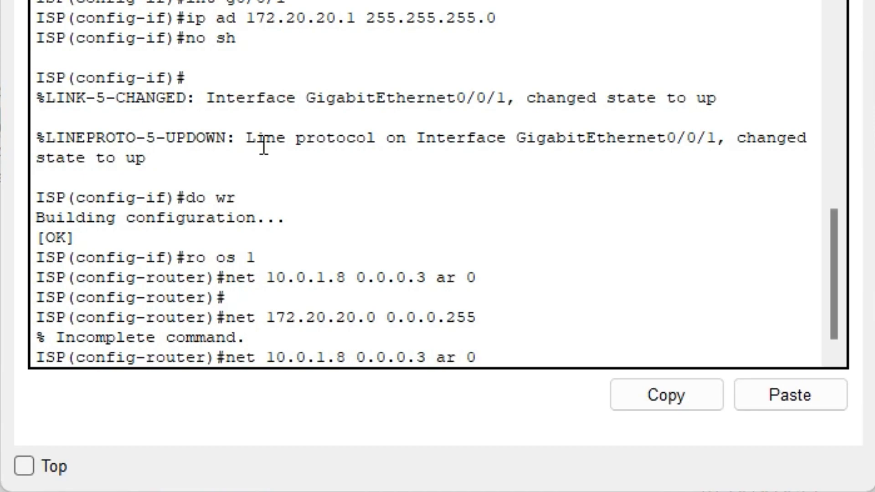
key(Down)
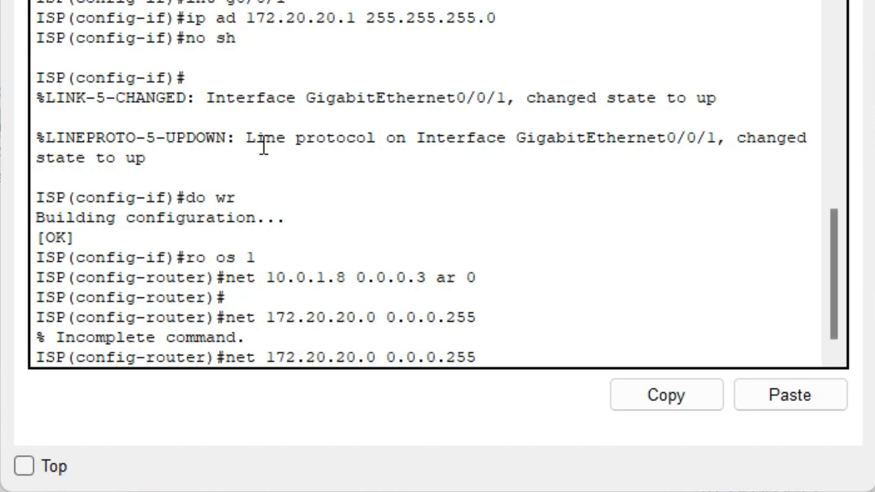
text(ar 0)
key(Return)
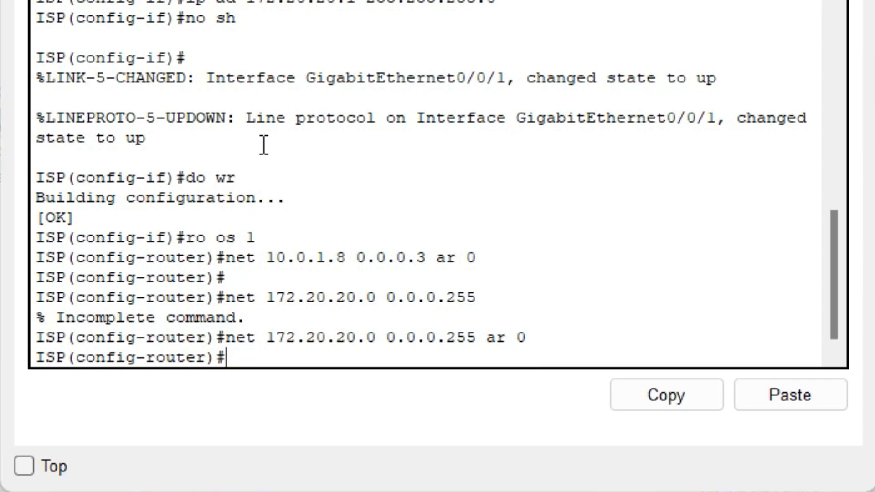
text(do wr)
key(Return)
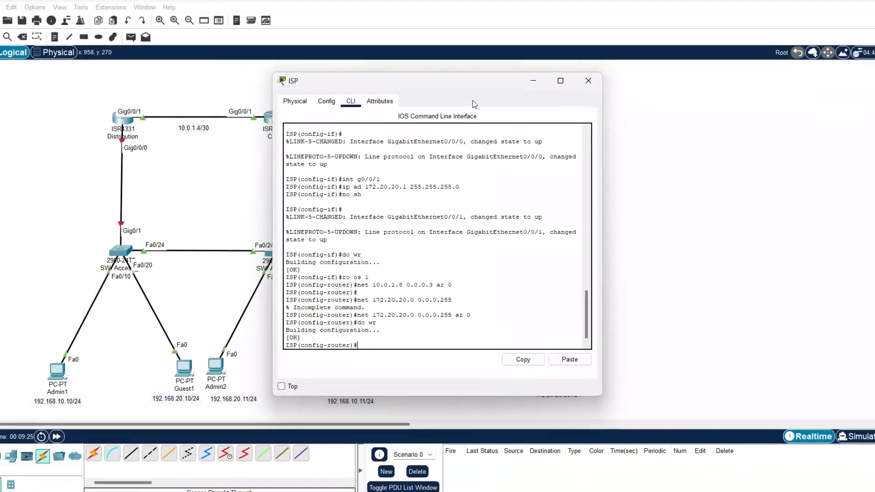
Step: Give the Web Server the static IPv4 address 172.20.20.20 with subnet mask 255.255.255.0
click(587, 79)
click(541, 337)
click(319, 151)
click(409, 167)
text(172.20.20)
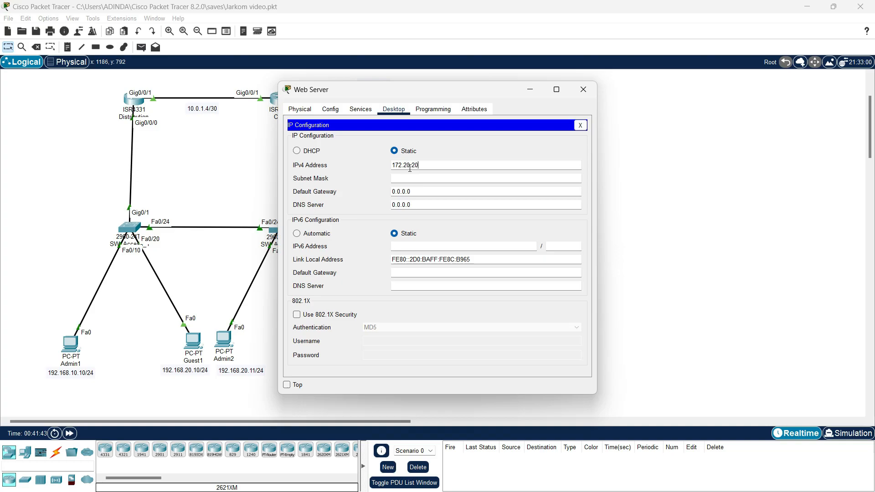
text(.20)
click(417, 178)
key(BackSpace)
text(2)
Step: Set the Web Server's default gateway to 172.20.20.1 and its DNS server to 172.20.20.100
drag(416, 191, 388, 193)
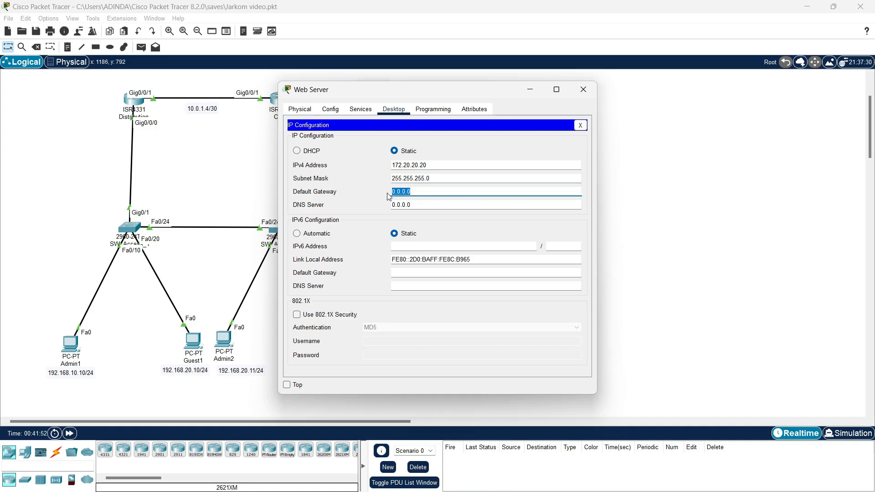
text(172.20.20.1)
drag(412, 205, 390, 208)
text(172.20)
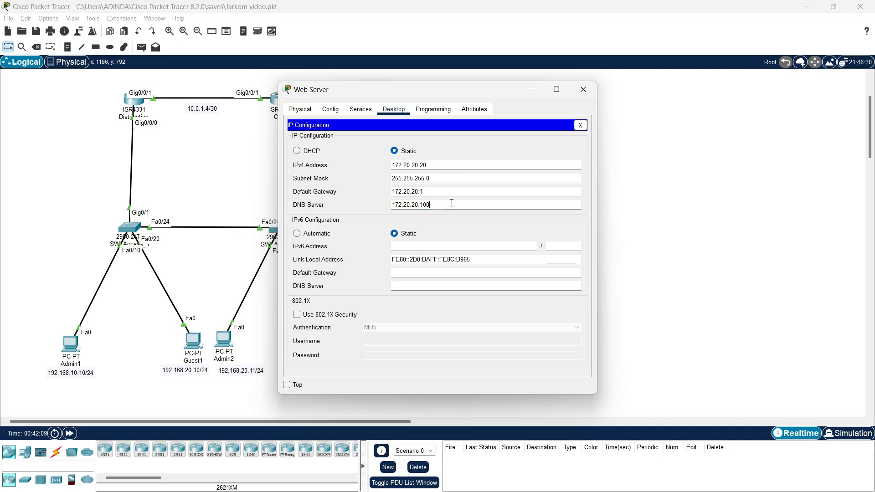
click(530, 91)
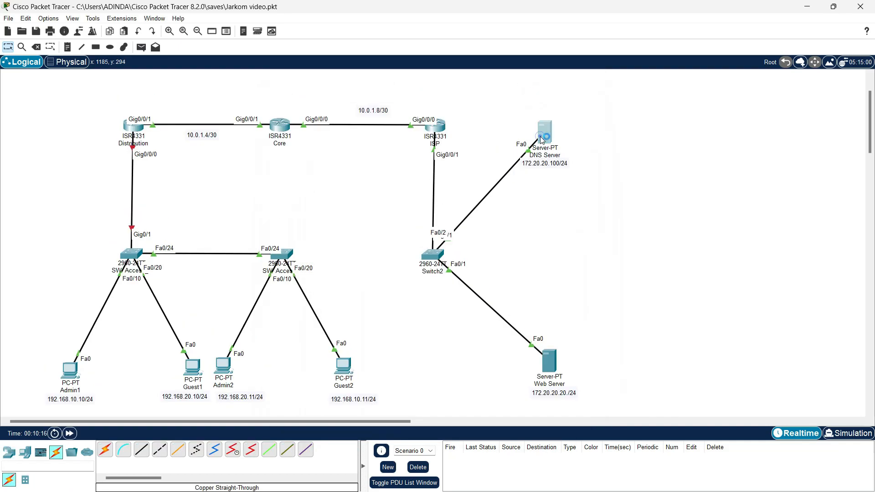
Step: Give the DNS Server the static IPv4 address 172.20.20.100 with subnet mask 255.255.255.0
click(542, 134)
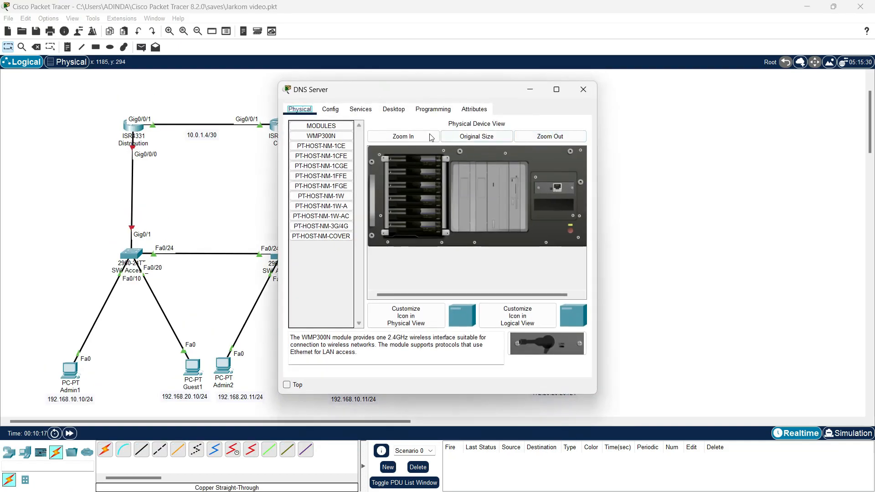
click(393, 109)
click(321, 139)
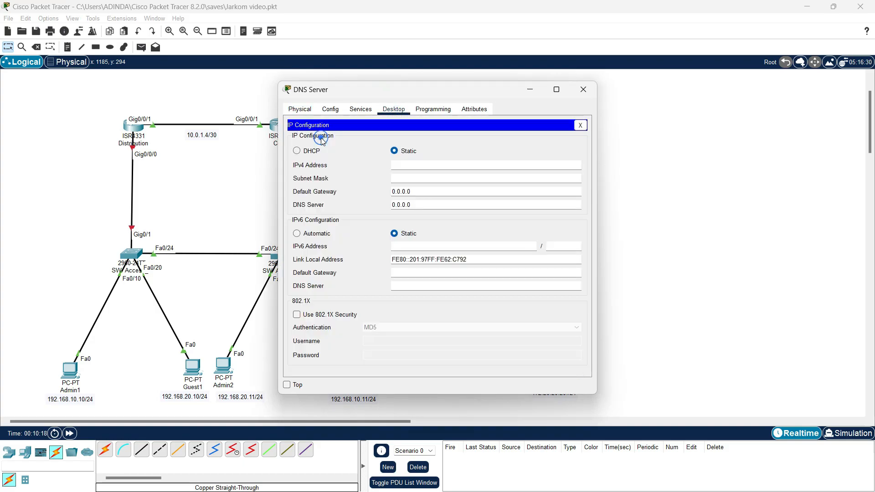
click(415, 166)
text(172.20.20.100)
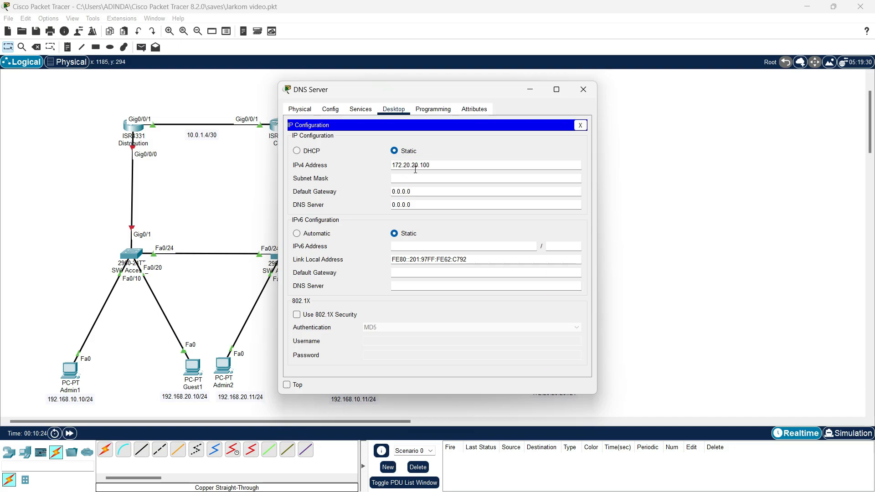
click(417, 178)
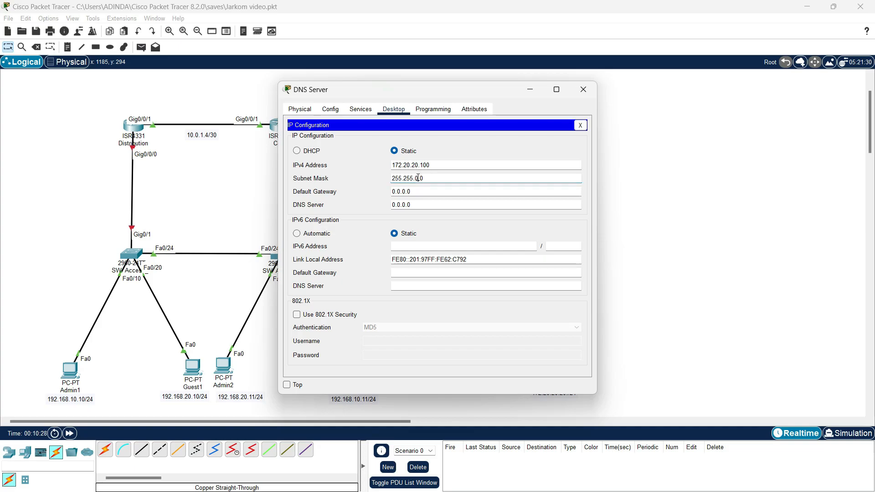
key(BackSpace)
text(255)
Step: Set the DNS Server's default gateway to 172.20.20.1 and its DNS server address to 172.20.20.100
drag(416, 192, 389, 194)
text(1)
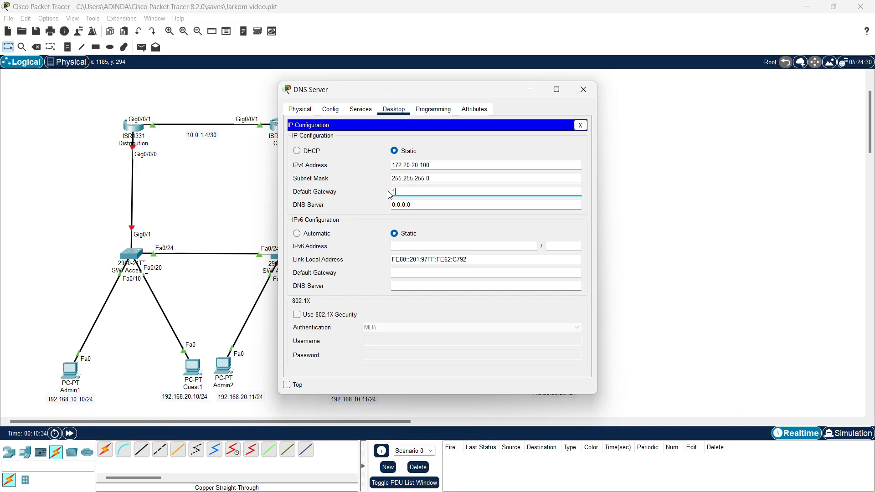
text(72.20.20.1)
click(412, 204)
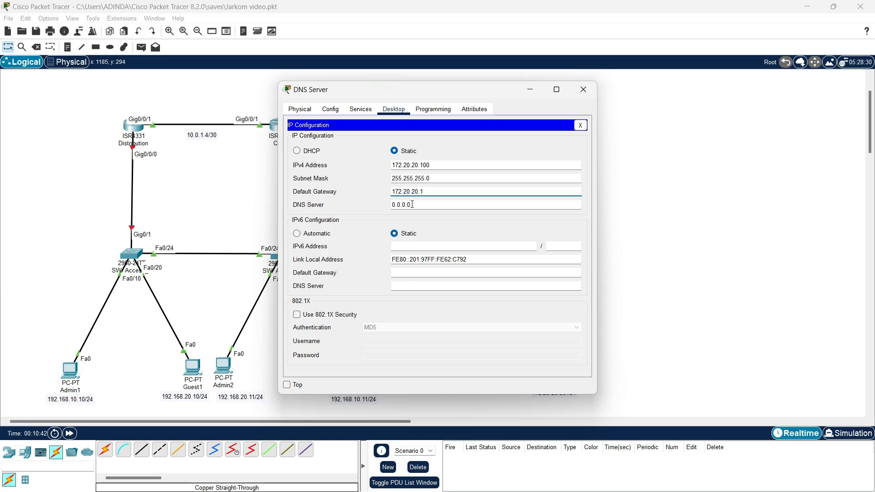
drag(412, 205, 384, 208)
text(1)
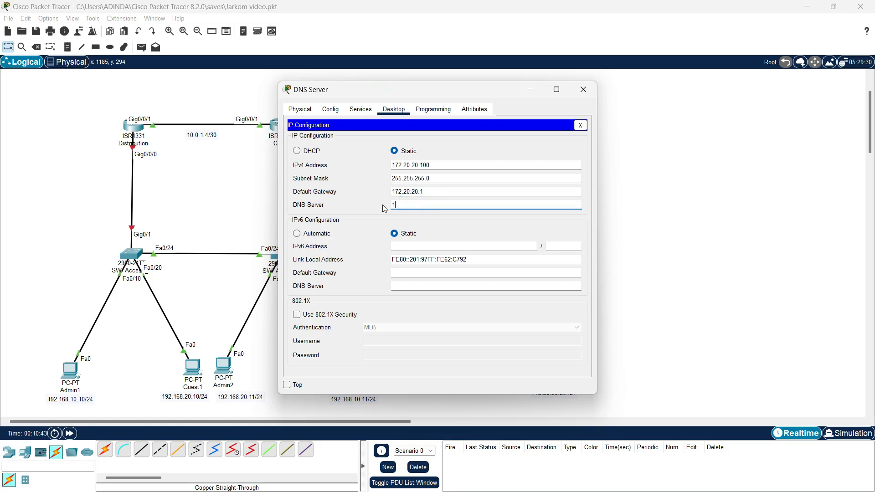
text(72.20.20.100)
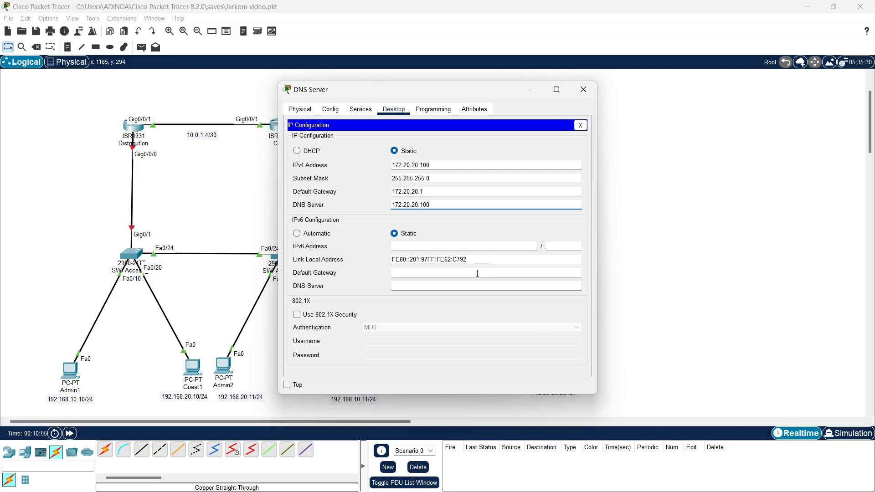
Step: Enter OSPF process 1 on the Distribution router and advertise network 192.168.10.0 with wildcard 0.0.0.255 in area 0
click(133, 127)
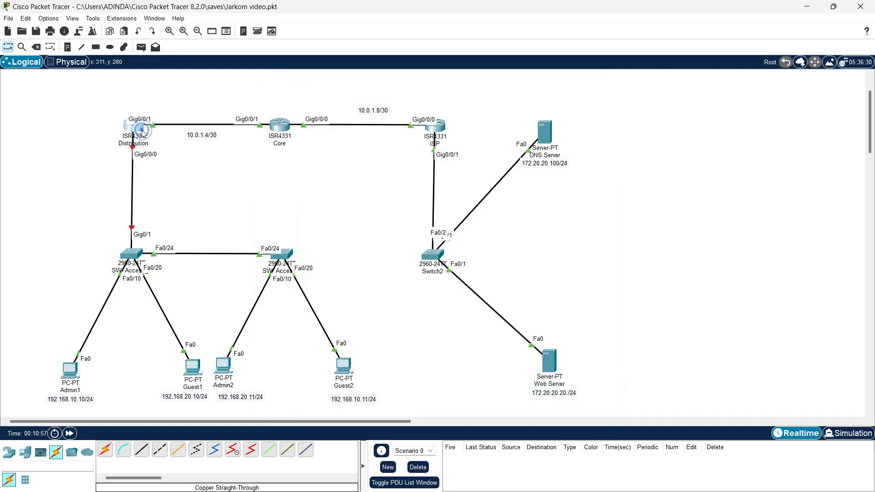
click(353, 109)
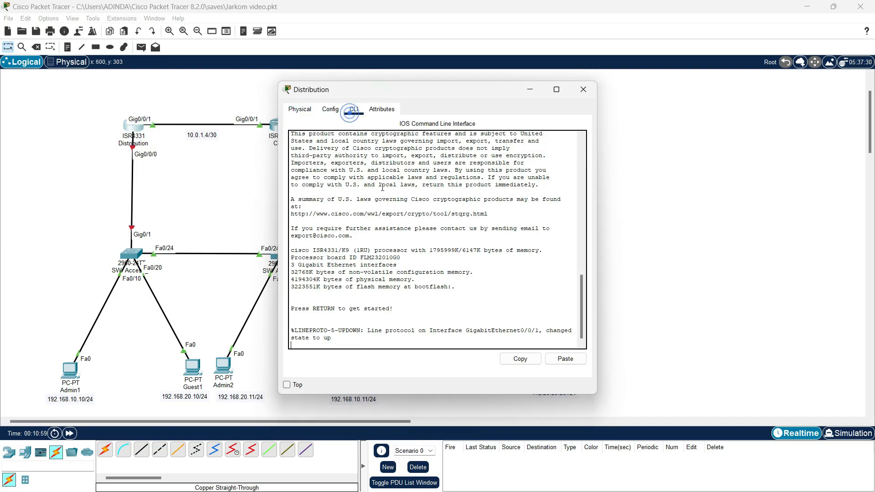
key(Return)
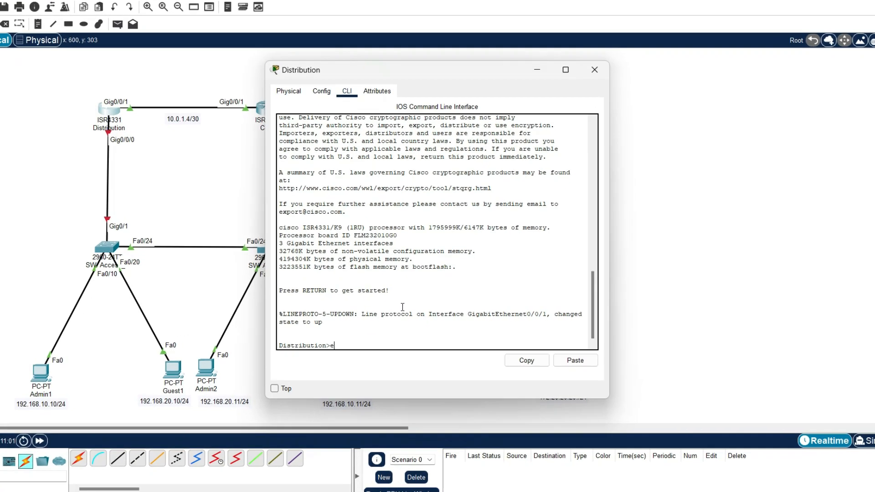
text(en)
key(Return)
text(conf t)
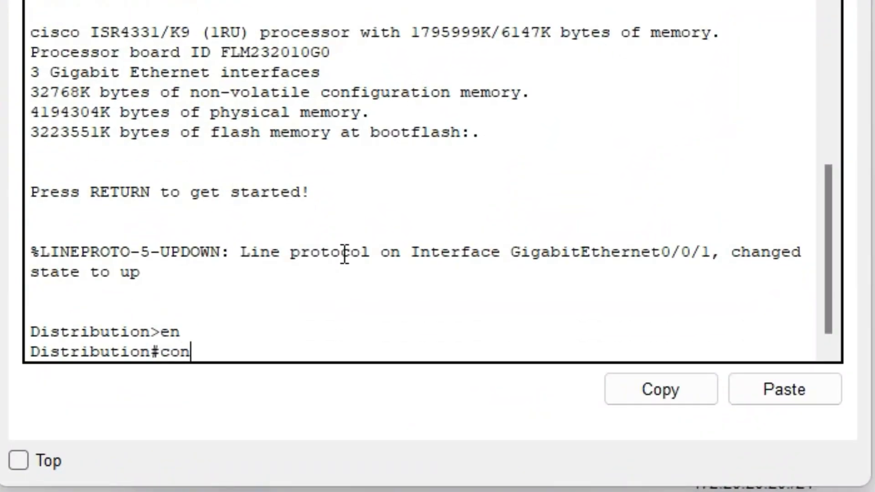
text(e)
text(ro os 1)
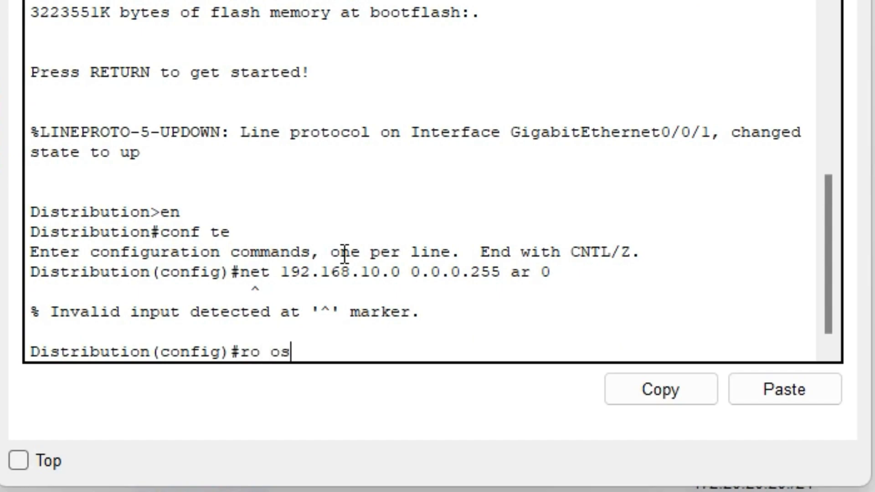
key(Return)
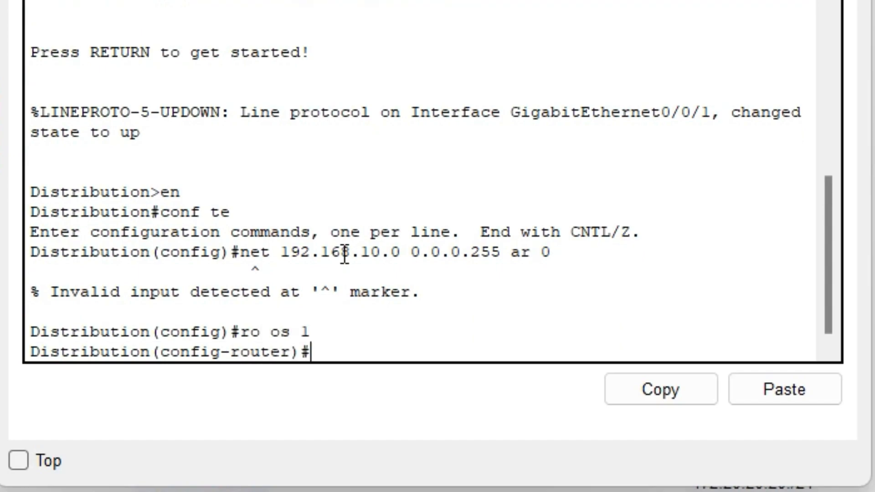
key(Up)
key(Up)
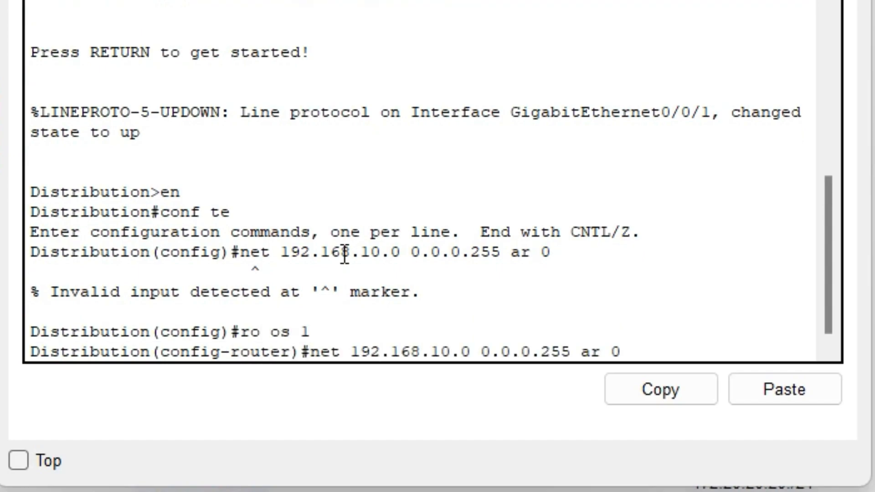
key(Return)
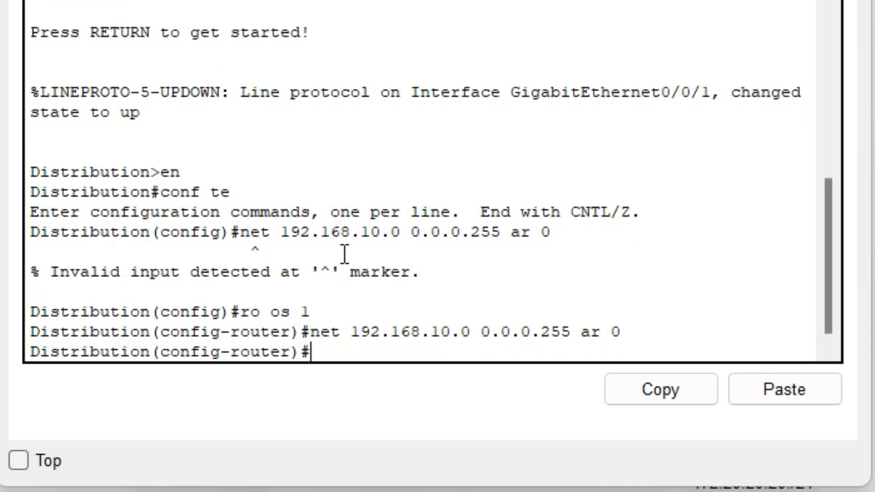
Step: Advertise network 192.168.20.0 with wildcard 0.0.0.255 in OSPF area 0 on the Distribution router
key(Up)
key(Left)
key(Left)
key(Left)
key(Left)
key(Left)
key(Left)
key(Left)
key(Left)
key(Left)
key(Left)
key(Left)
key(Left)
key(Left)
key(Left)
key(Left)
key(Left)
key(Left)
key(Left)
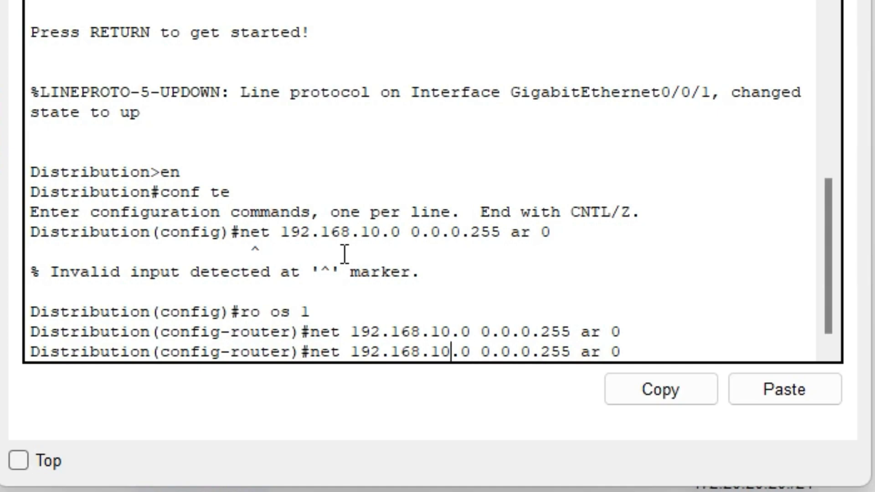
key(BackSpace)
text(2)
key(Return)
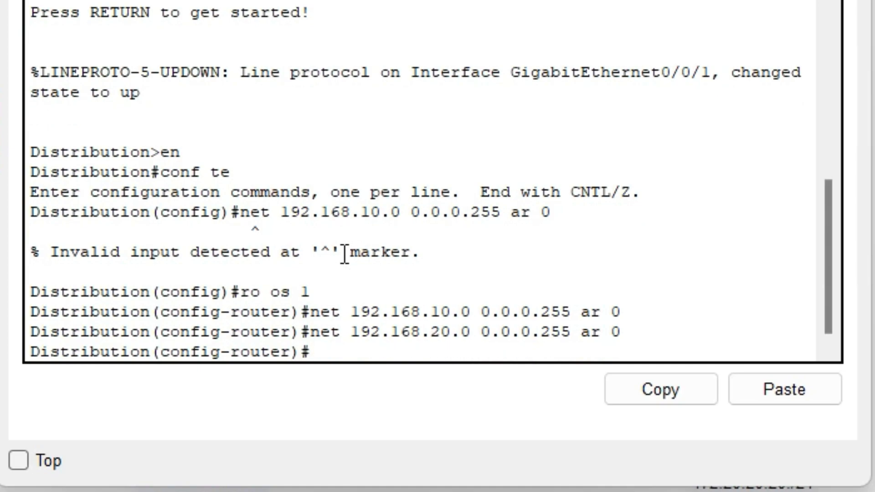
Step: Advertise network 10.0.1.4 with wildcard 0.0.0.3 in OSPF area 0 on the Distribution router and save the configuration
text(net 10.0.1.4 0.0)
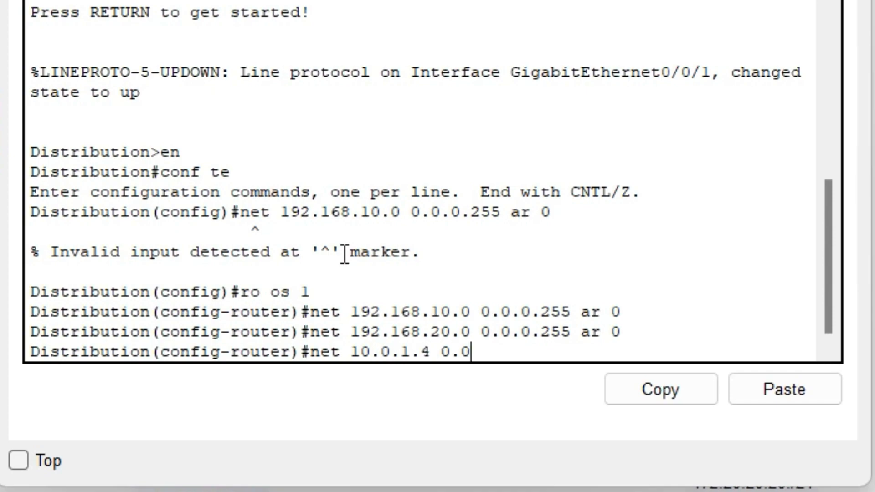
text(.0.3 ar 0)
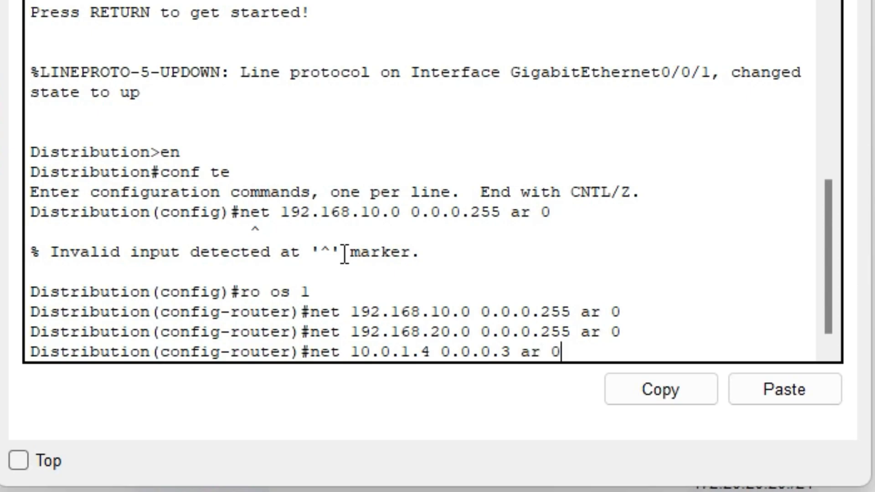
key(Return)
text(do wr)
key(Return)
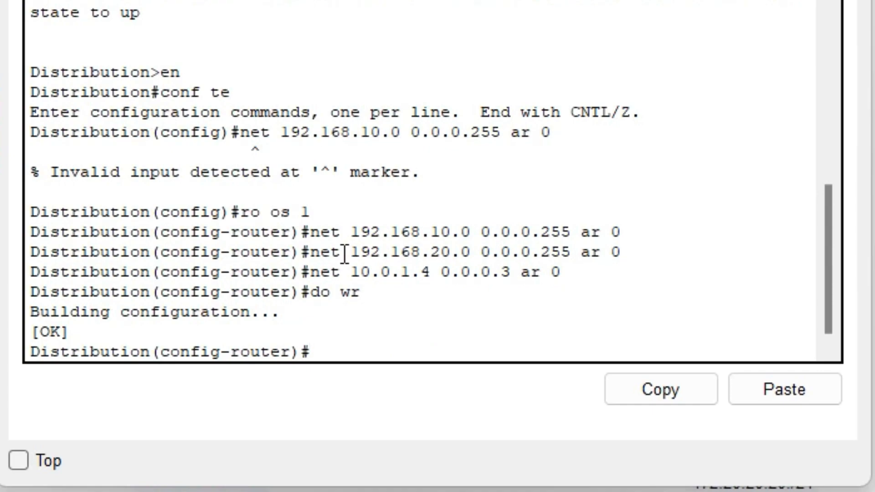
Step: Set 172.20.20.100 as the DNS server of the Distribution router's DHCP pool admin
text(ip dhcp pool)
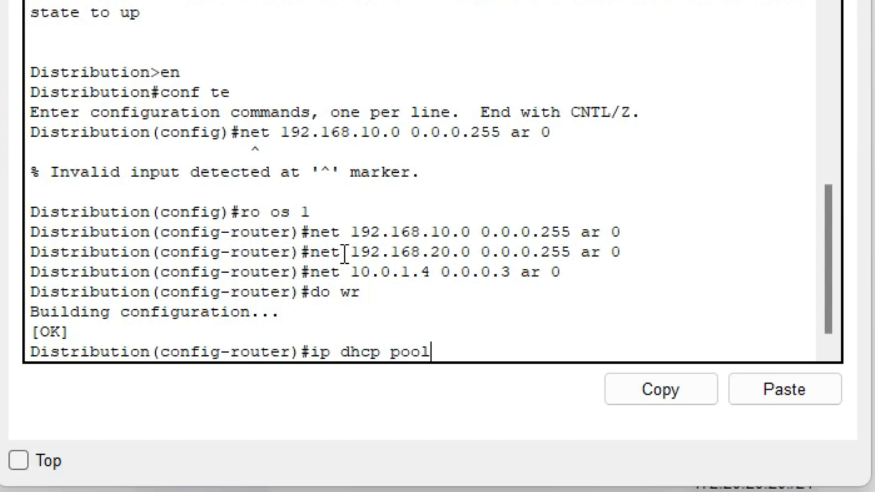
text( admin)
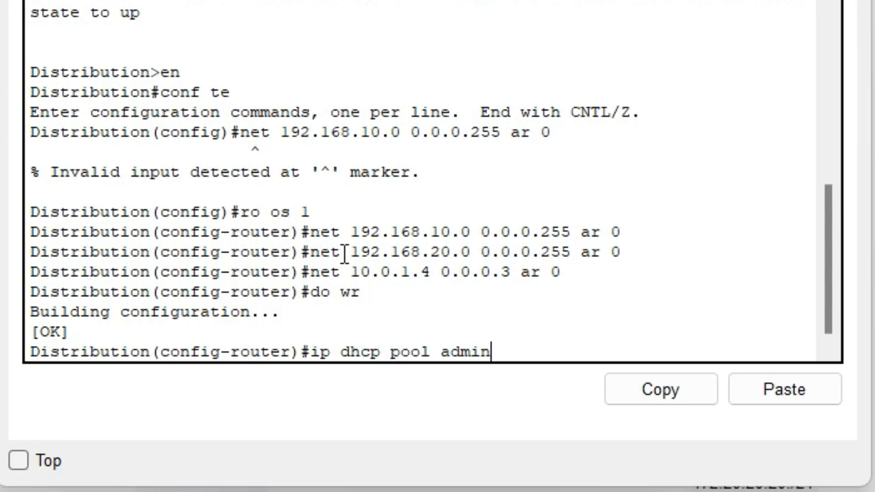
key(Return)
text(d)
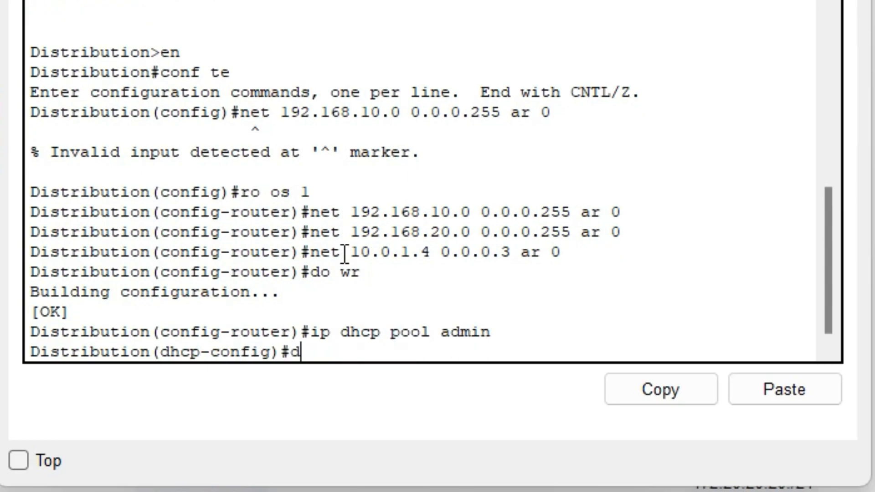
text(ns 172.20.20.100)
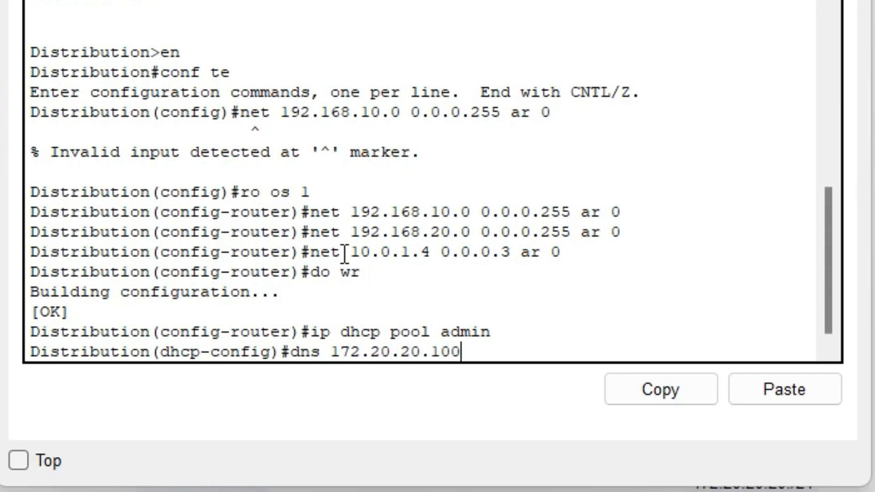
key(Return)
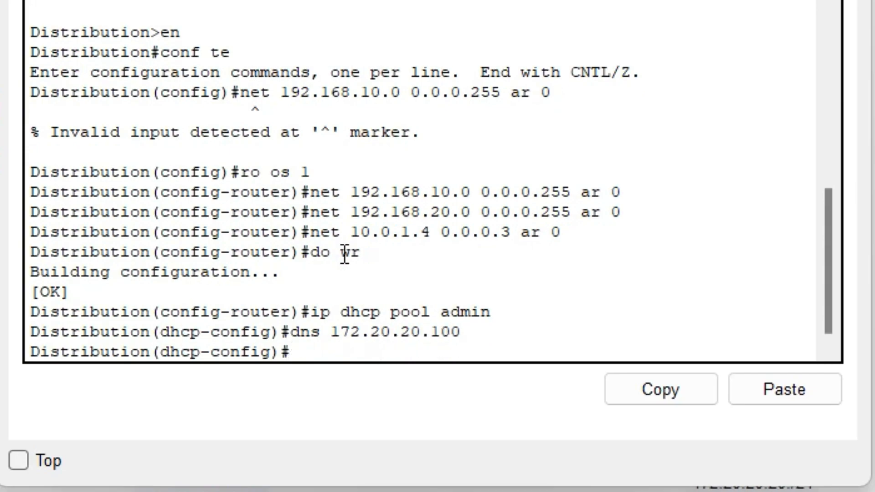
Step: Set 172.20.20.100 as the DNS server of the Distribution router's DHCP pool guest and save the configuration
key(Up)
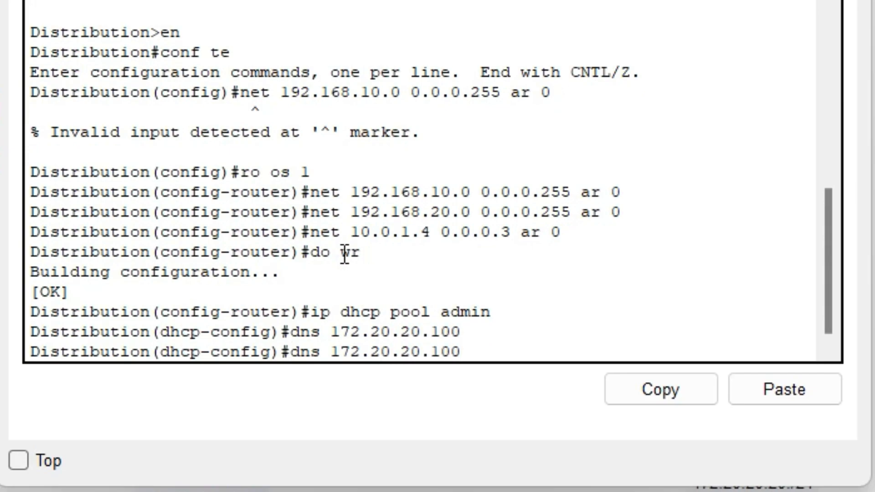
key(Up)
key(BackSpace)
key(BackSpace)
key(BackSpace)
key(BackSpace)
key(BackSpace)
text(guest)
key(Return)
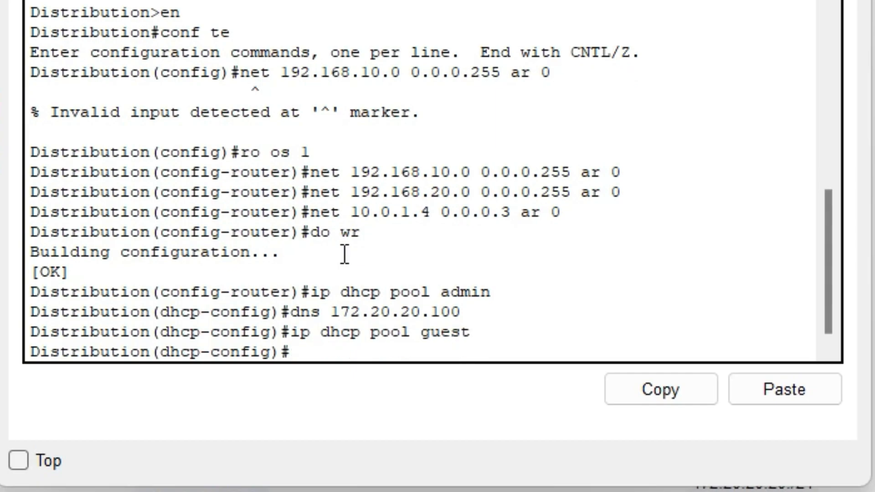
key(Up)
key(Up)
key(Left)
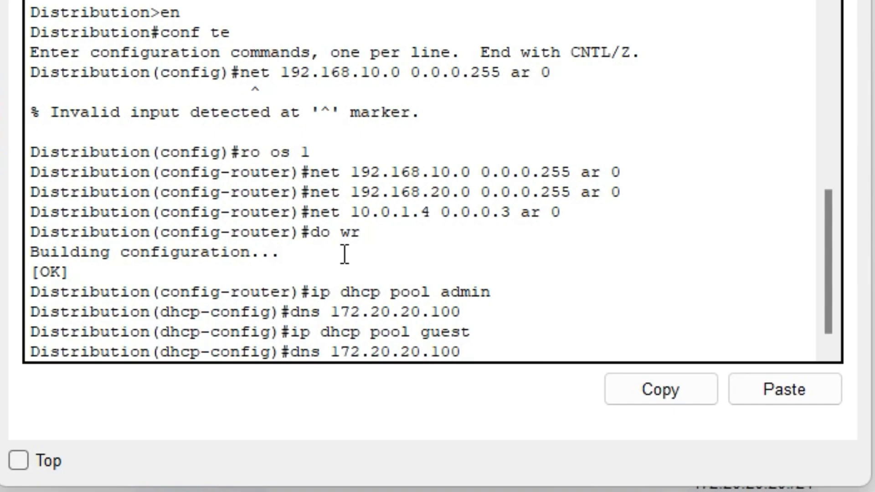
key(Return)
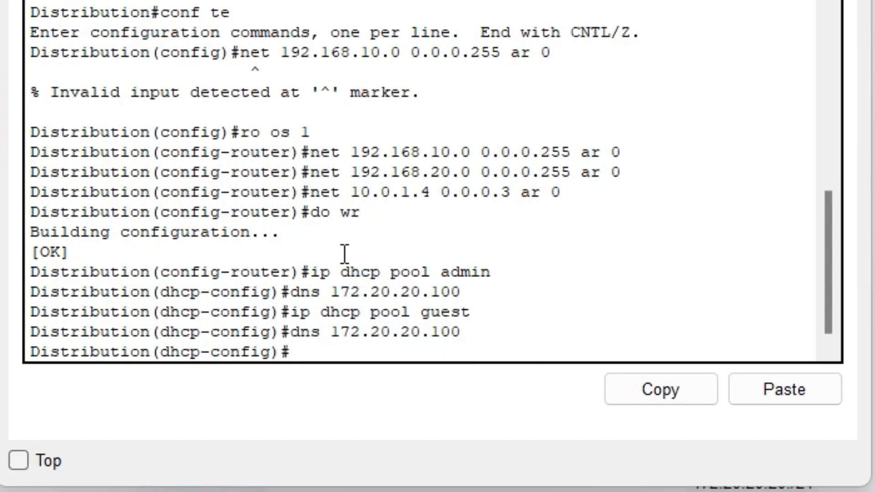
text(do wr)
key(Return)
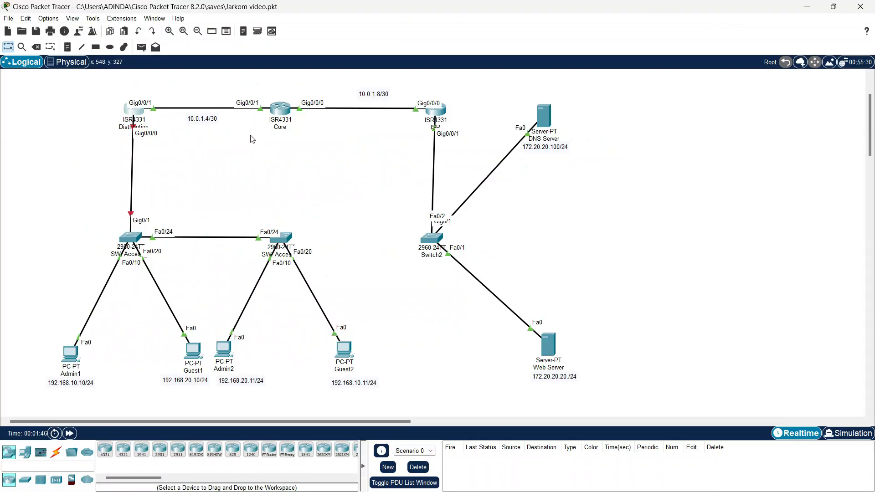
Step: Turn on the GigabitEthernet0/0/0 port of the Distribution router
click(133, 112)
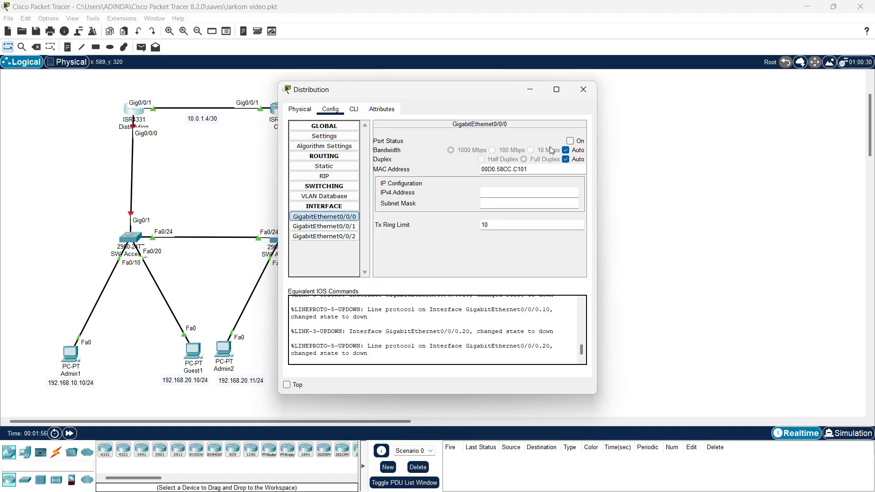
click(570, 140)
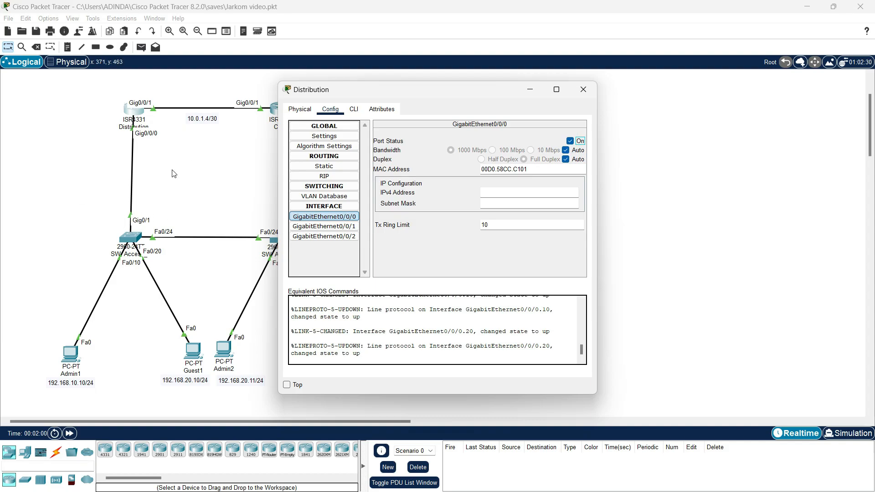
click(533, 88)
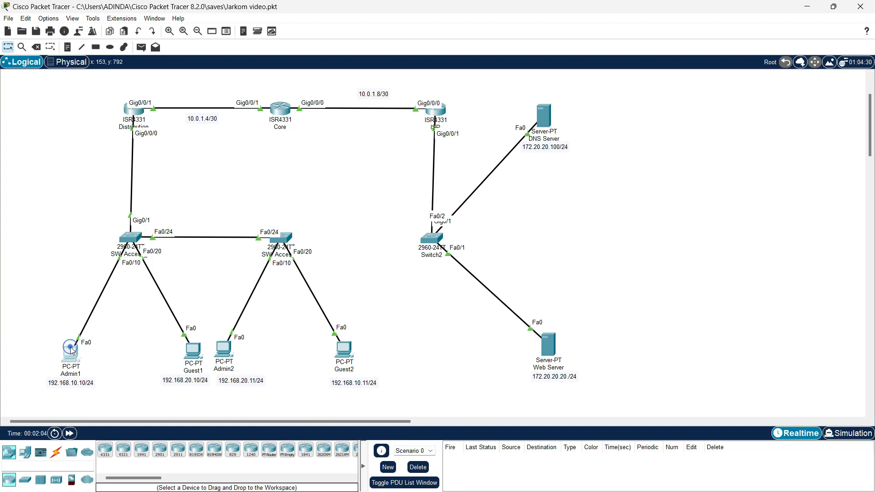
Step: Check the DHCP-assigned address, gateway and DNS server in the IP configurations of Admin1 and Guest1
click(71, 350)
click(332, 113)
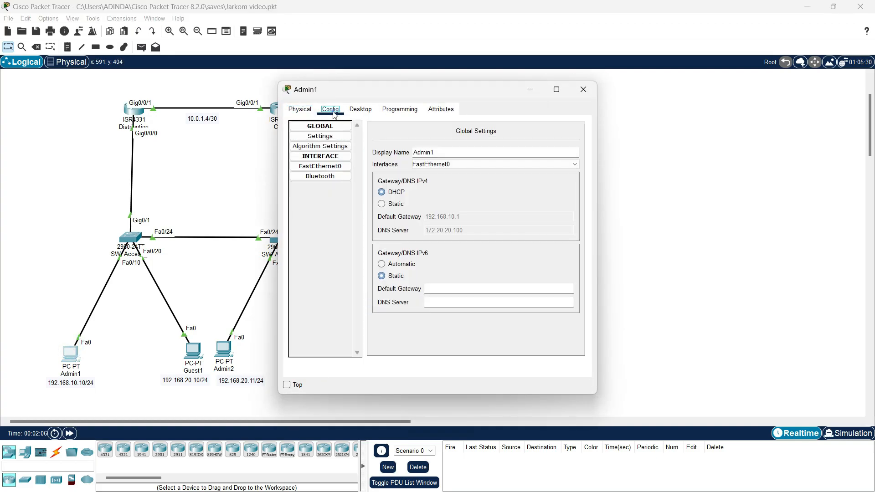
click(360, 109)
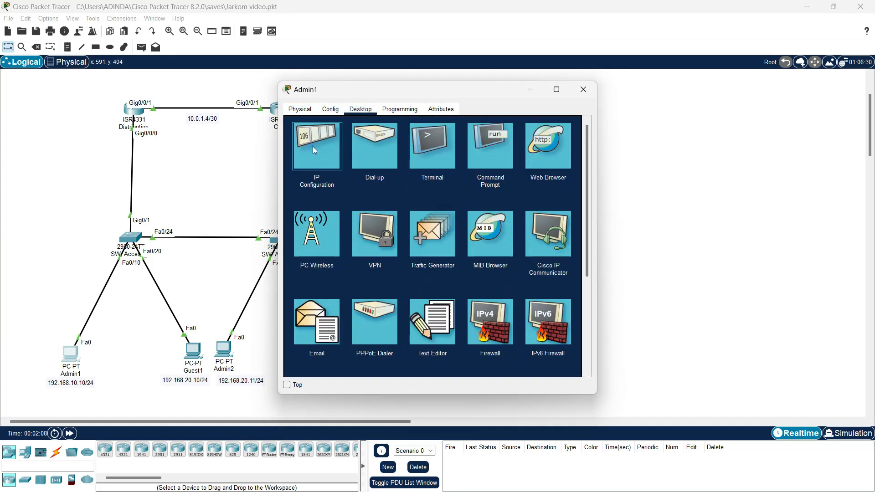
click(313, 146)
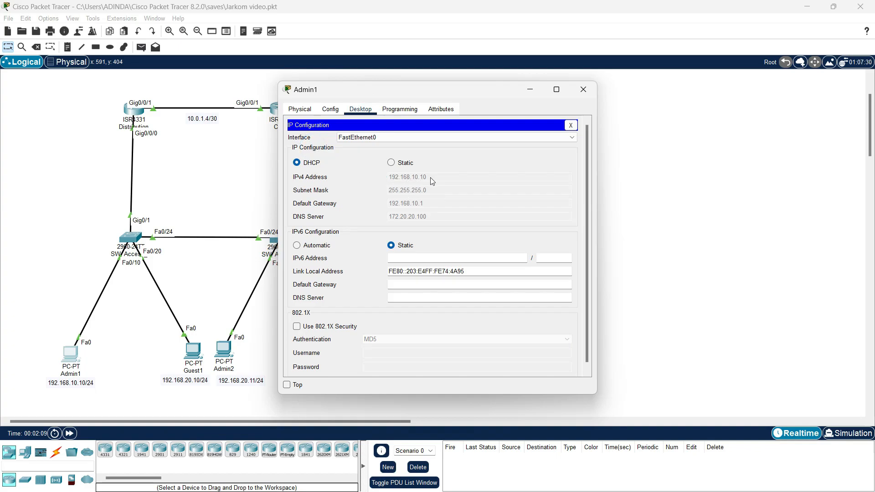
mouse_move(368, 89)
mouse_down()
mouse_move(344, 91)
mouse_move(373, 92)
mouse_up()
click(195, 354)
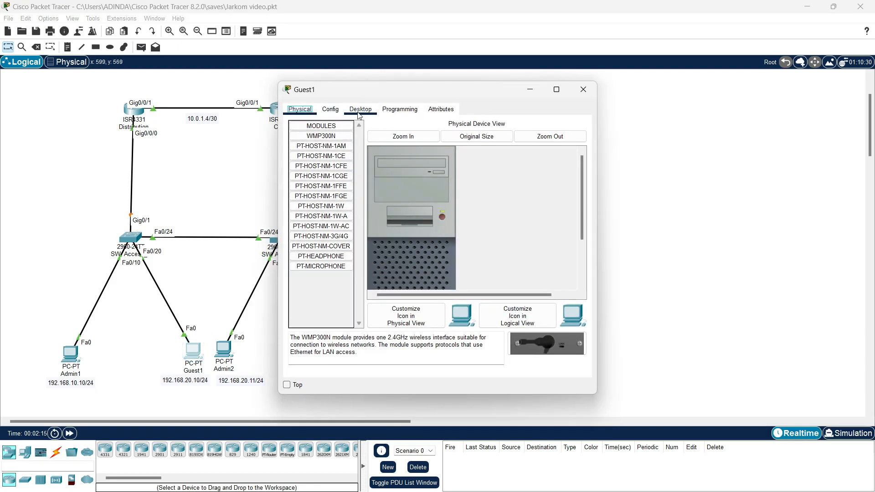
click(358, 111)
click(323, 156)
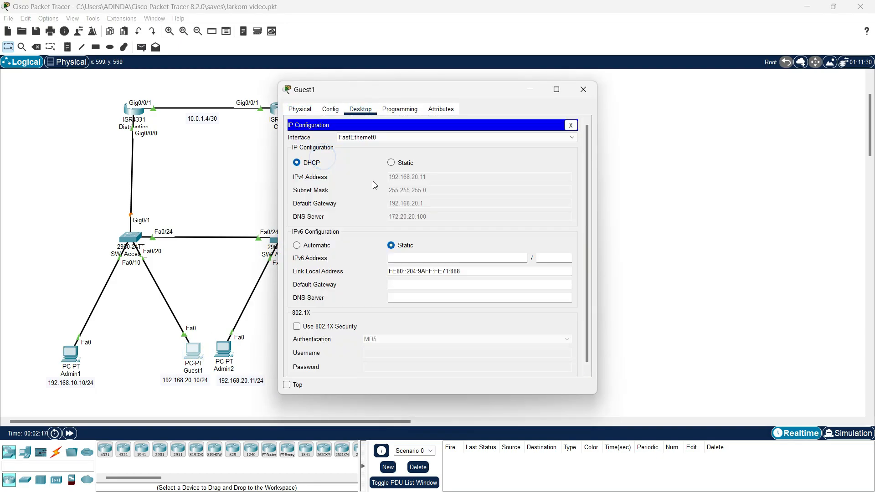
Step: Check the DHCP-assigned address, gateway and DNS server in the IP configurations of Admin2 and Guest2
click(228, 346)
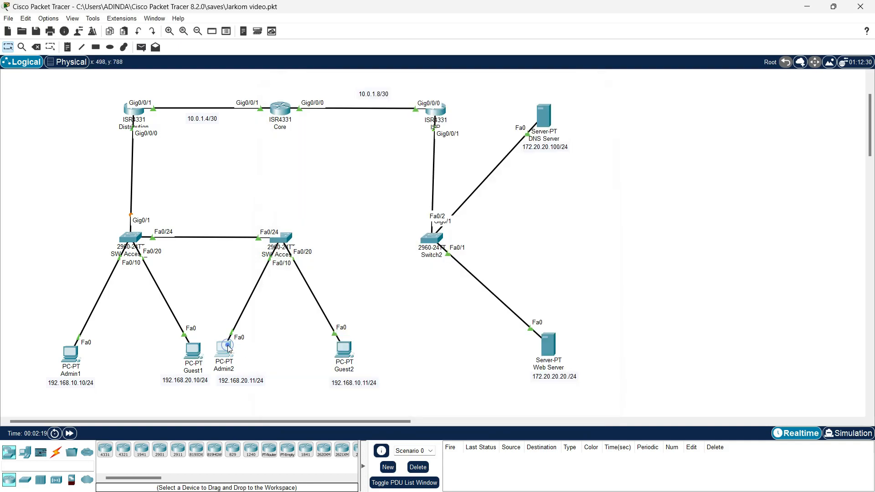
click(332, 114)
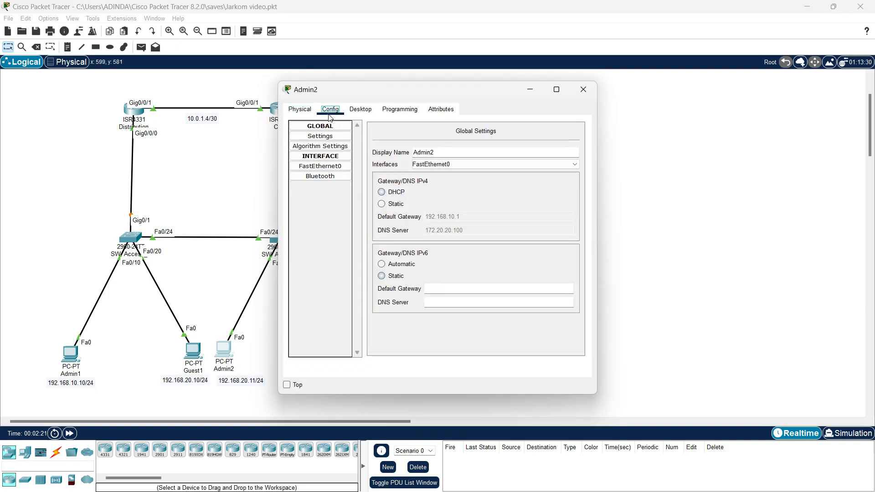
click(360, 109)
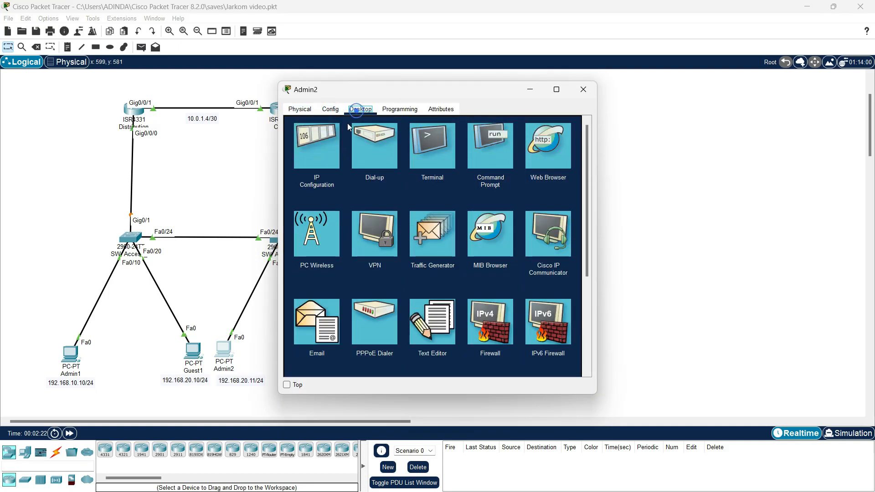
click(324, 142)
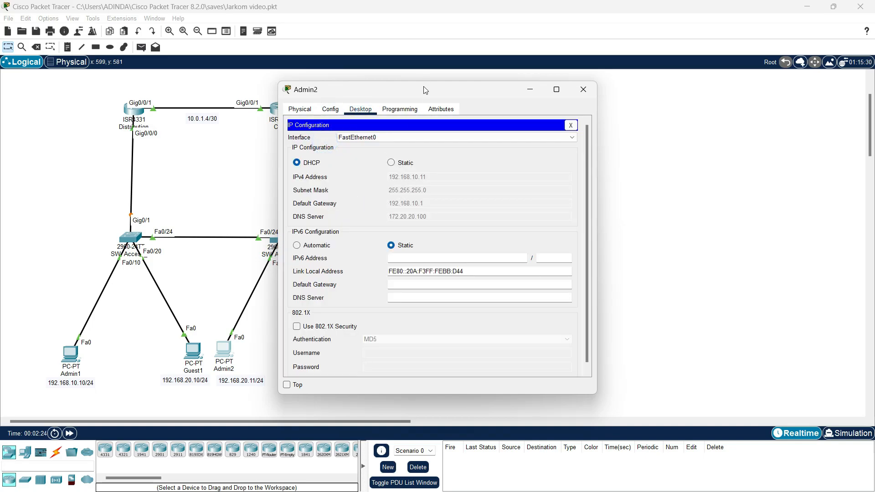
click(530, 85)
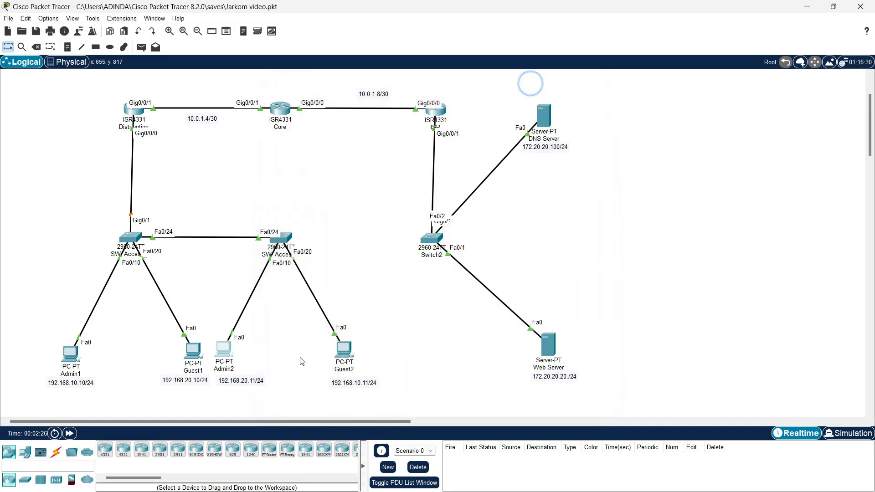
click(342, 349)
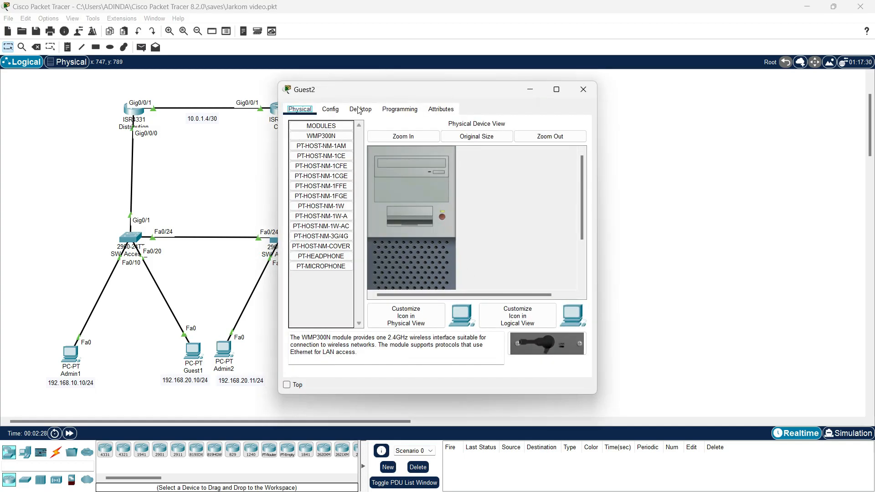
click(335, 114)
click(355, 110)
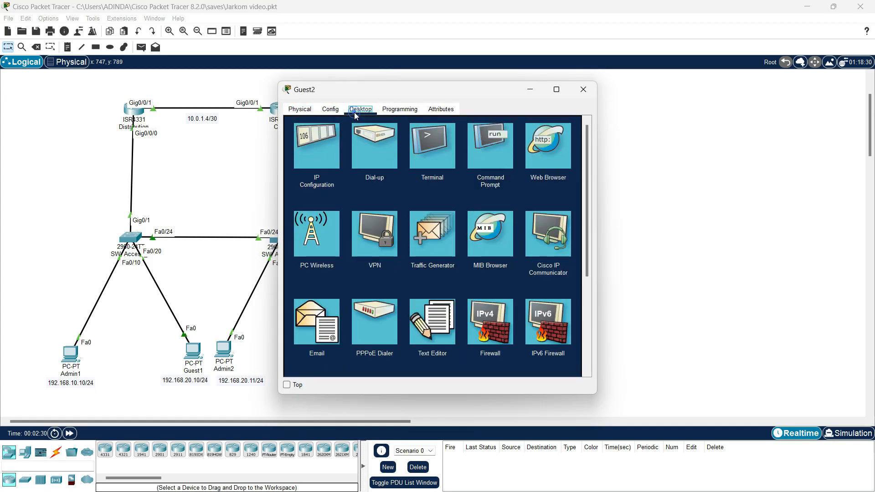
click(321, 148)
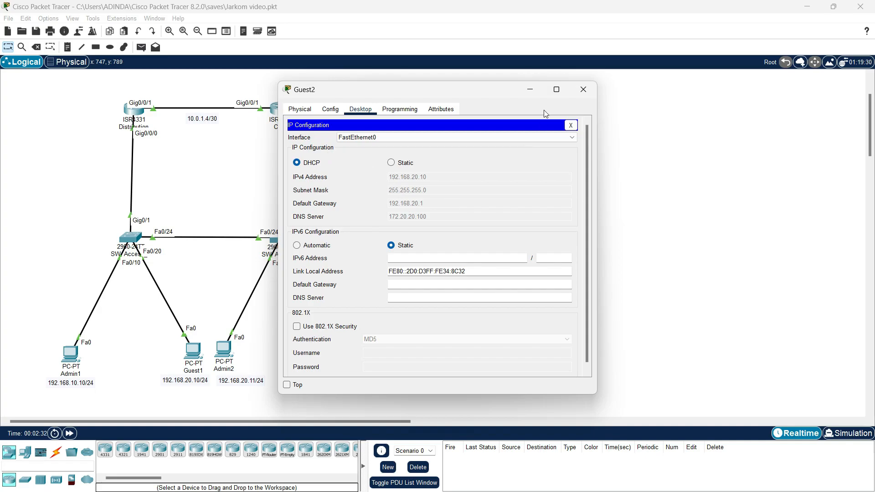
click(531, 96)
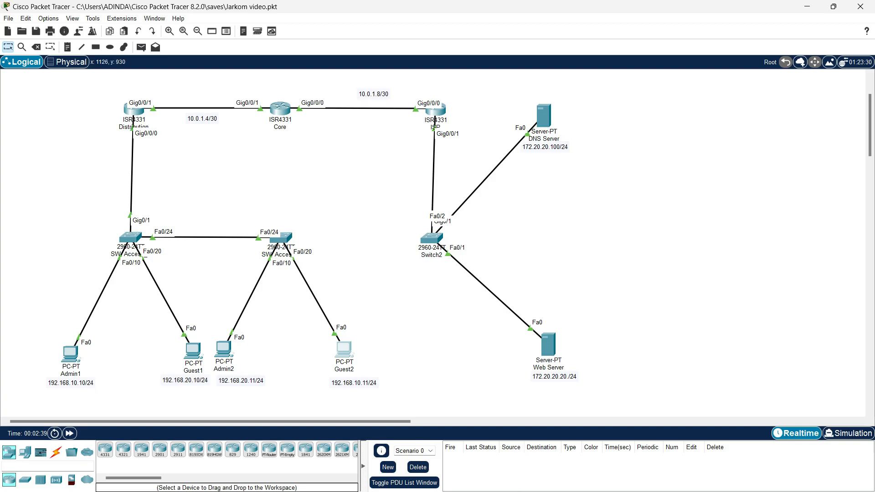
Step: Add an A record for tri.com with address 172.20.20.20 to the DNS service of the DNS Server
scroll(654, 176, down, 1)
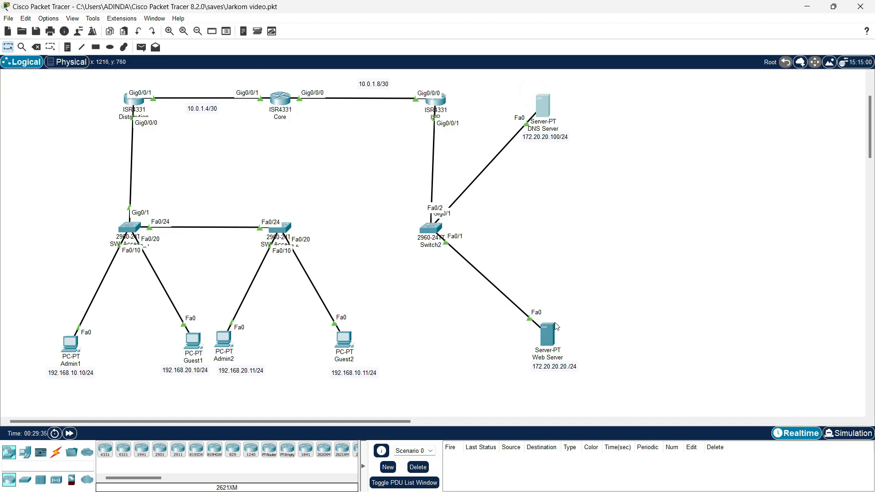
click(543, 106)
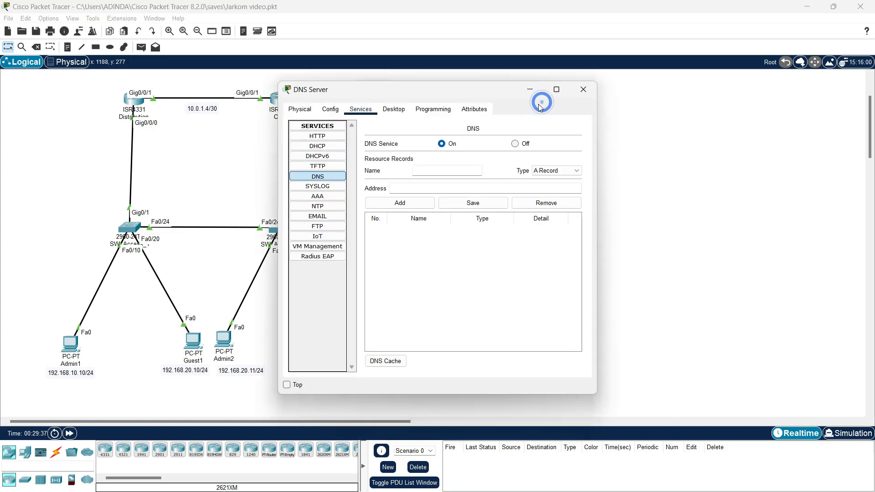
click(453, 173)
click(325, 178)
click(415, 169)
text(ti.com)
click(556, 170)
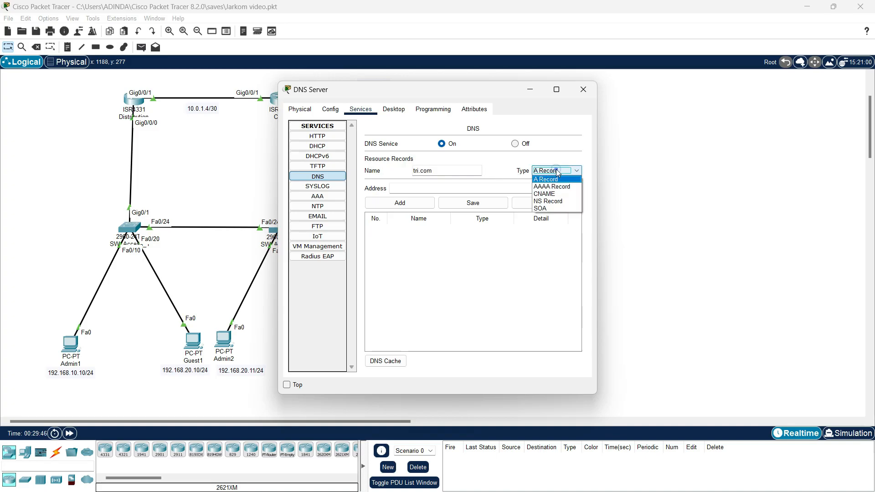
click(556, 173)
click(494, 190)
text(172.20.20)
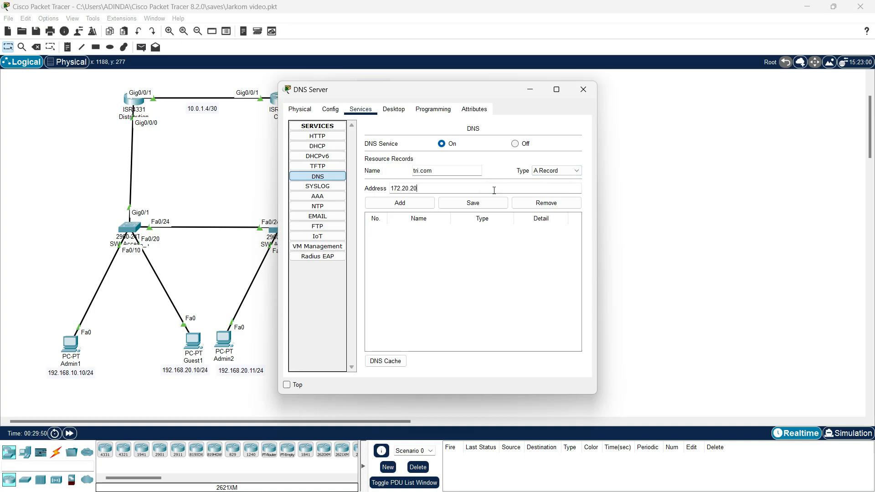
text(.20)
click(401, 203)
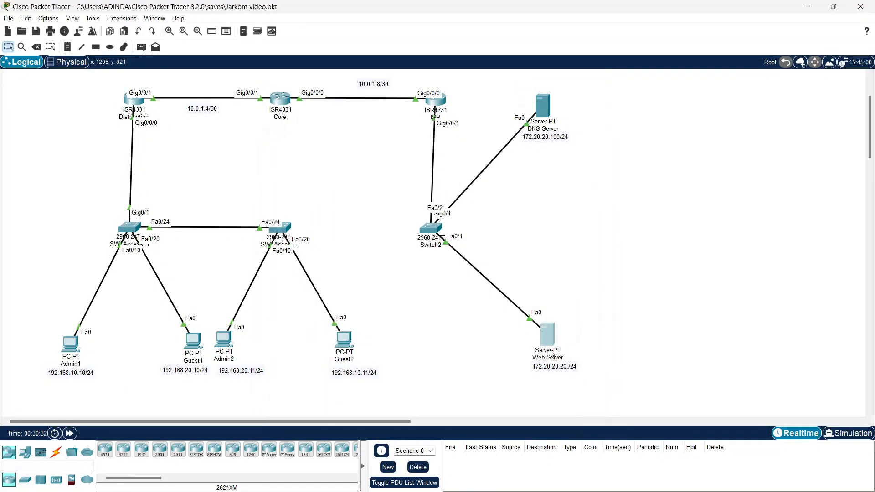
Step: Paste the copied welcome page code into the Web Server's index.html and save it, overwriting the existing file
click(549, 346)
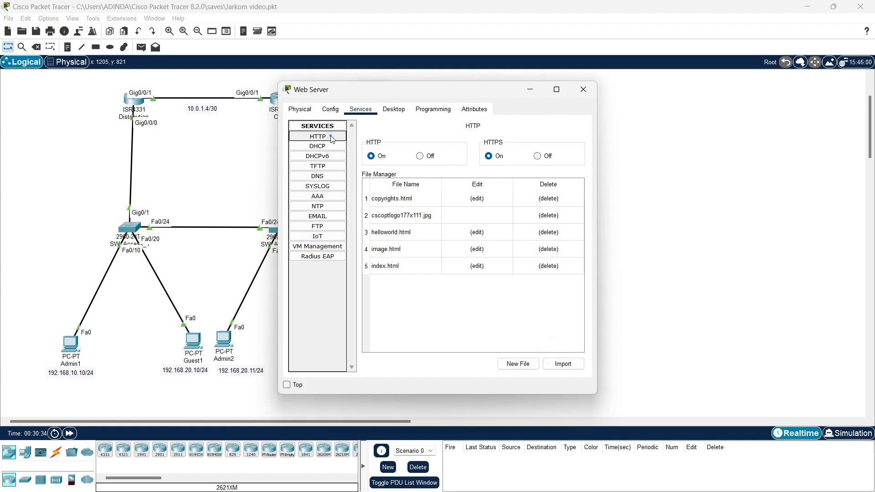
click(477, 269)
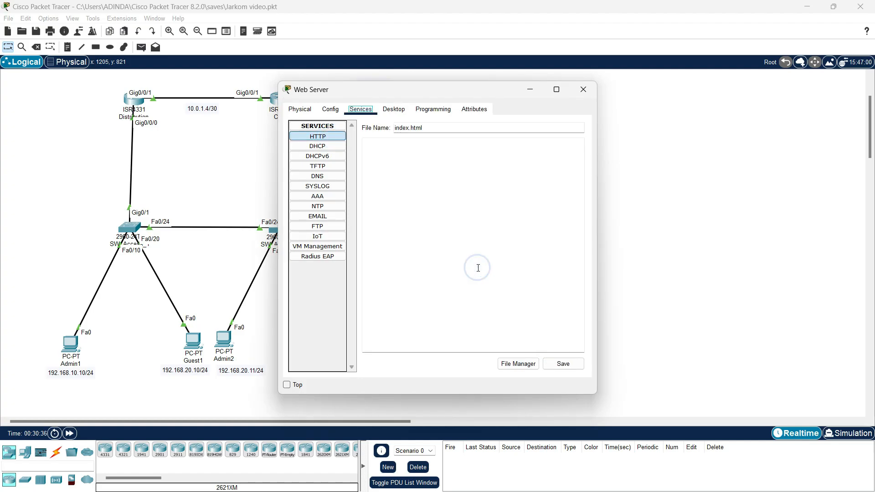
click(478, 268)
key(ctrl+v)
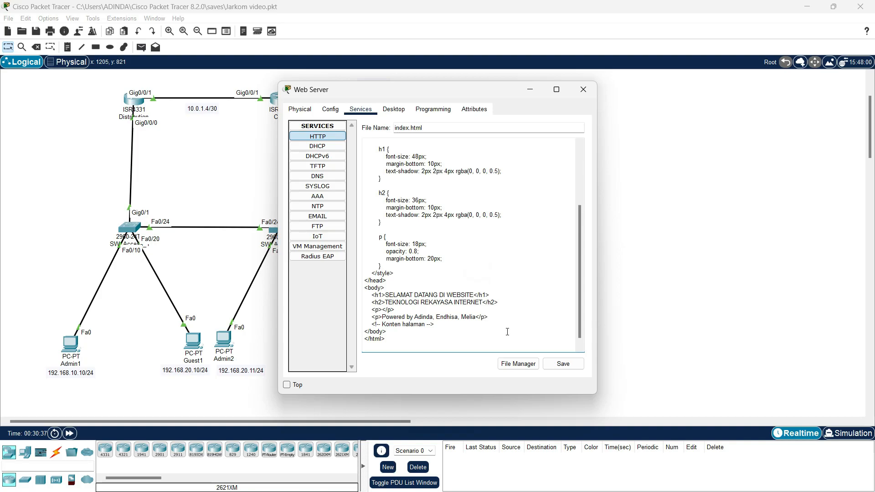
click(561, 365)
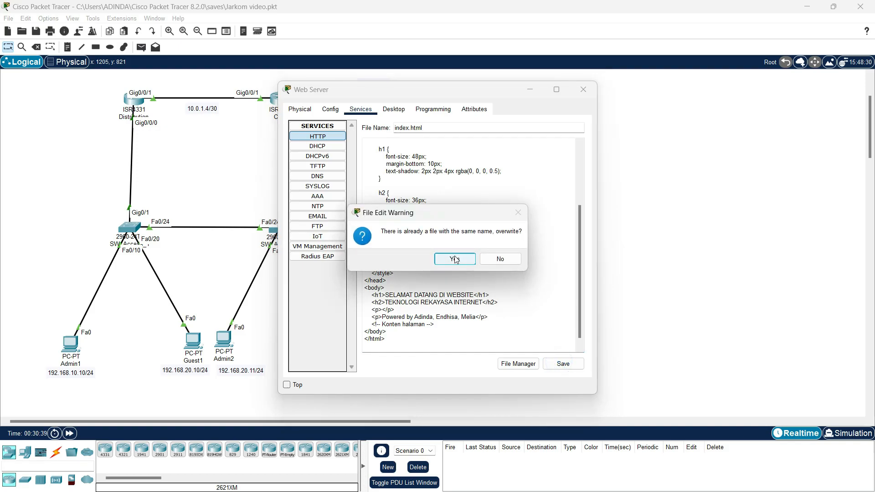
click(454, 260)
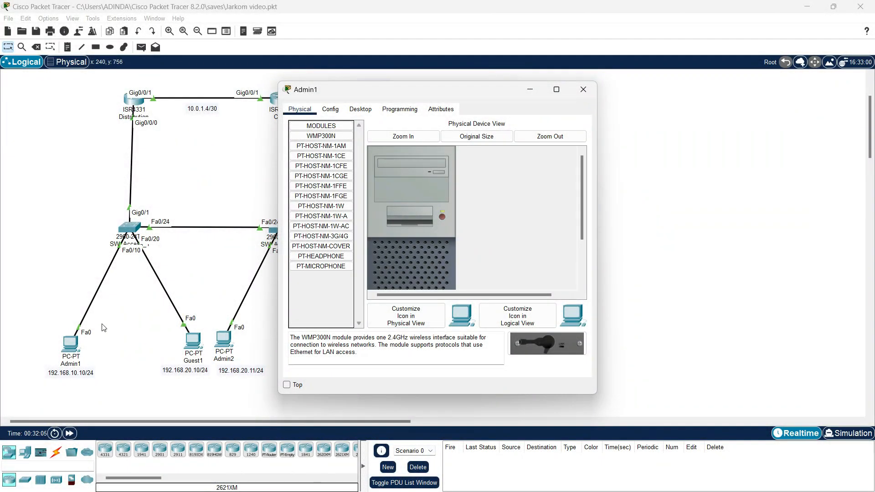
Step: Ping 172.20.20.20 and tri.com from Admin1's command prompt
click(354, 112)
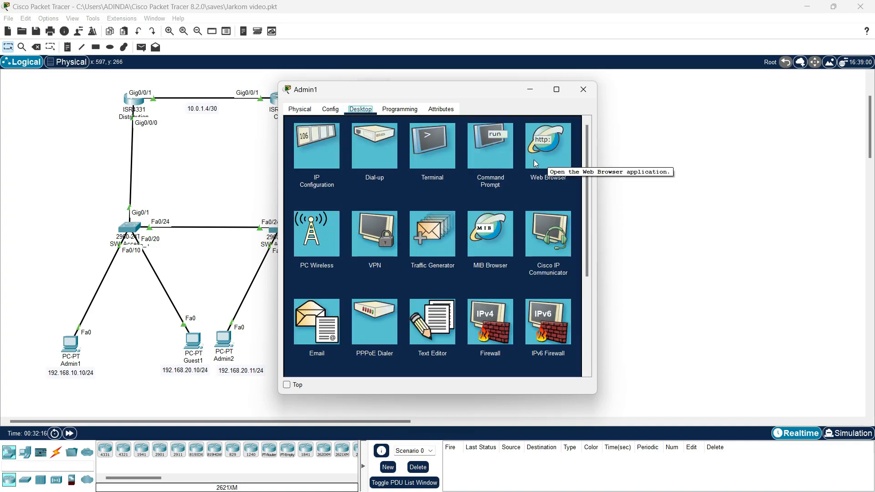
click(497, 155)
text(ping 1)
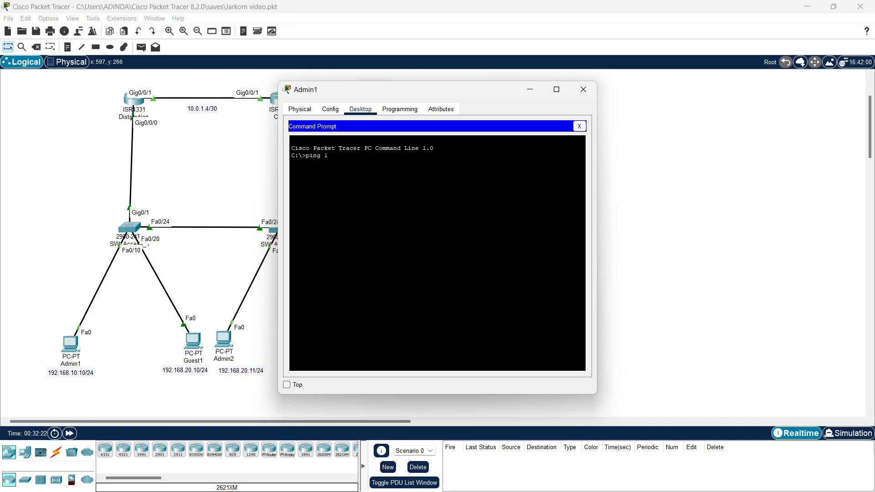
text(72.20.20.20)
key(Return)
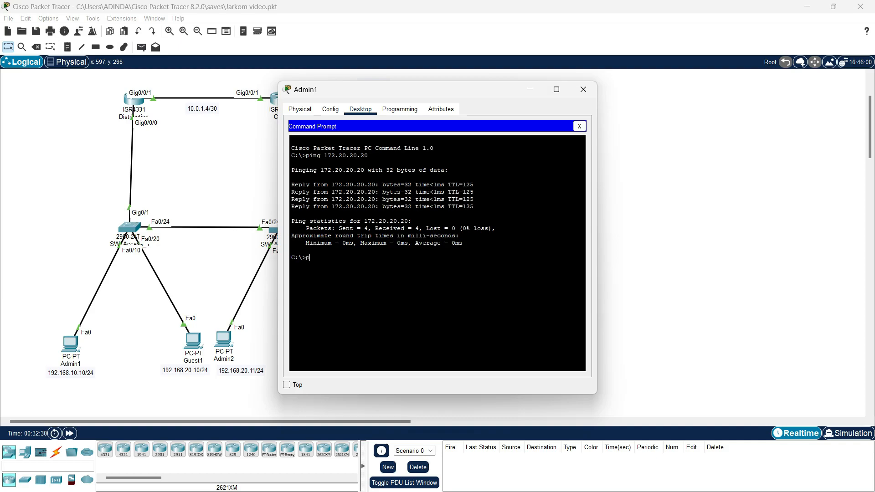
text(ping tri.com)
key(Return)
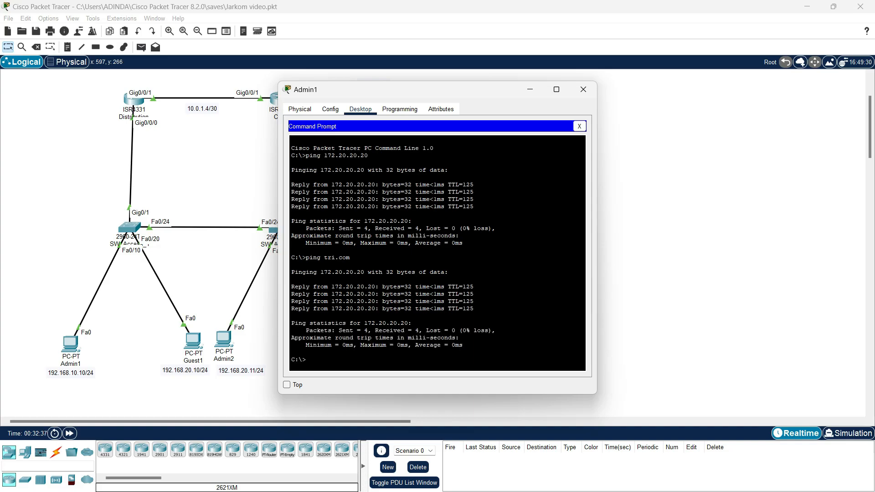
click(579, 126)
Step: Load tri.com in Admin1's web browser to test the website
click(547, 143)
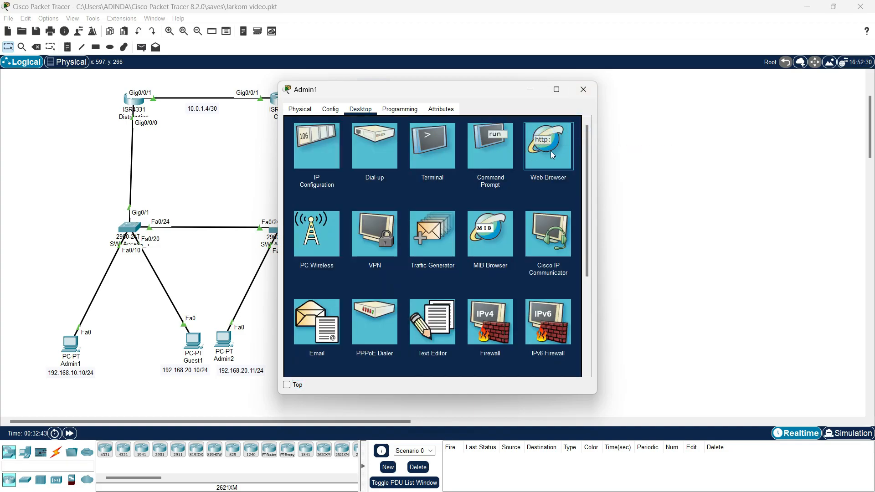
click(550, 152)
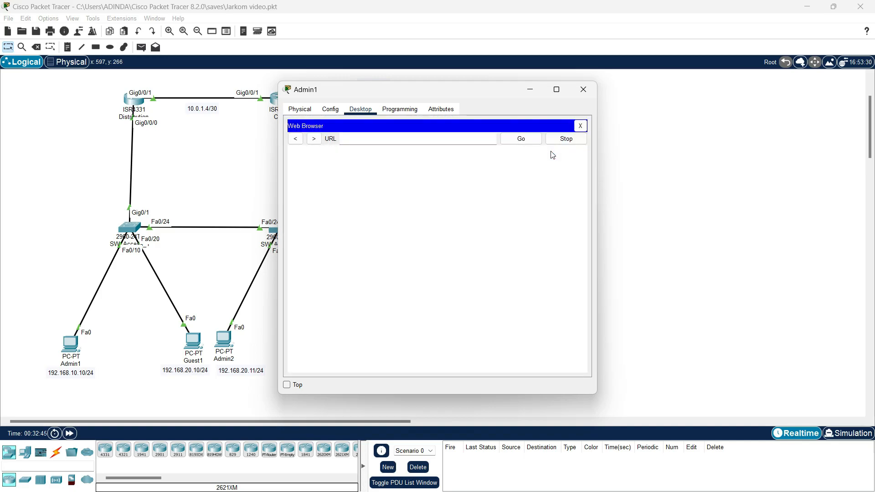
click(454, 142)
text(tri.com)
click(526, 139)
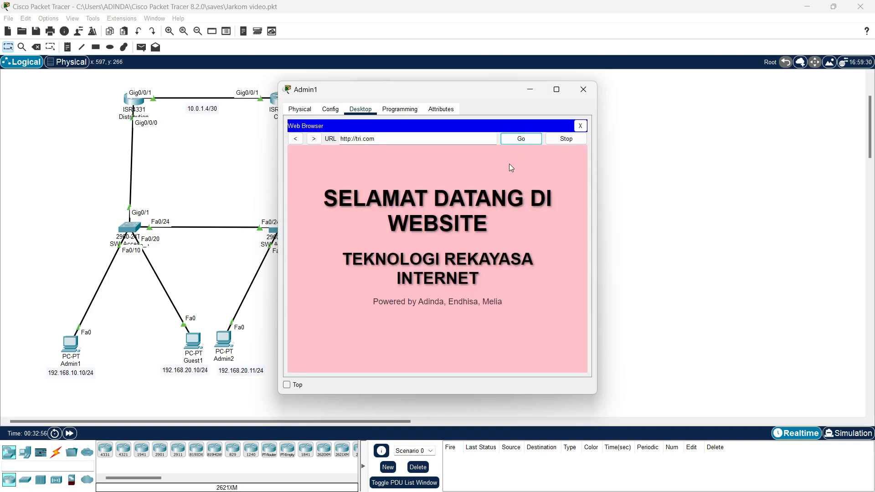
click(534, 89)
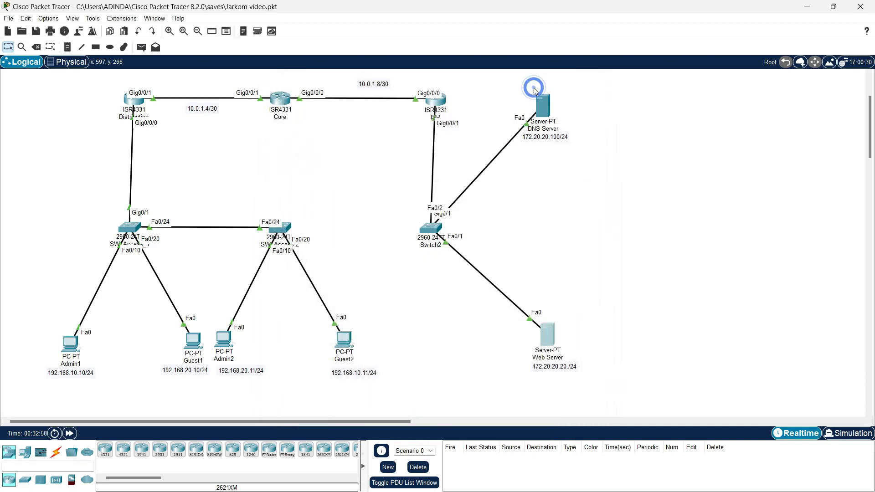